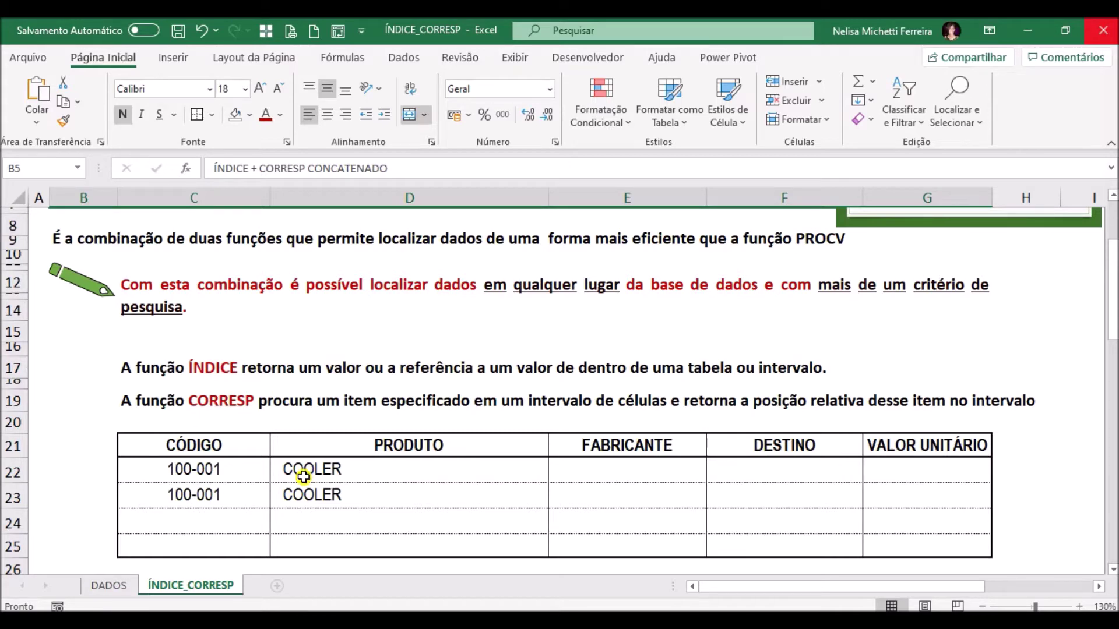
Enter Revenda as the DESTINO of the first COOLER row, in cell F22.
scroll(161, 445, "down", 1)
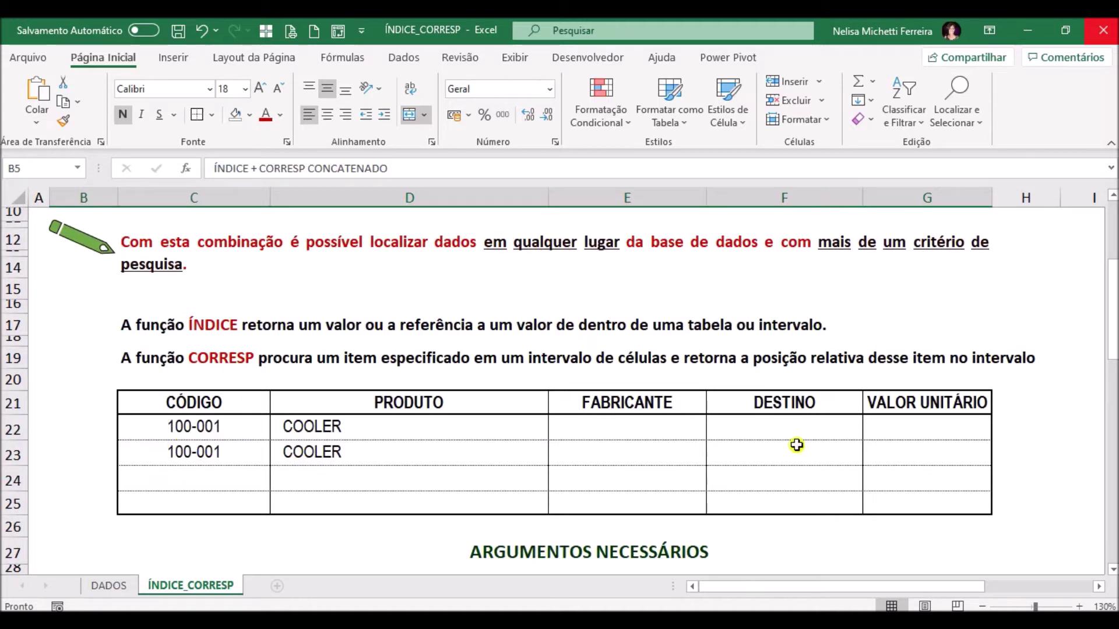
left_click(792, 426)
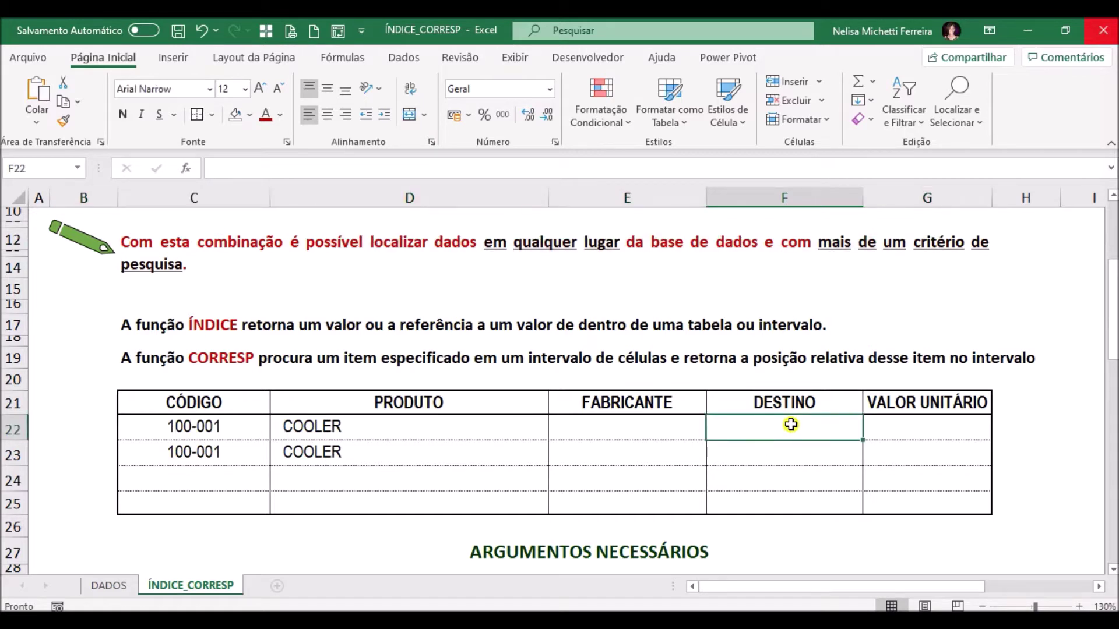
type("Rec")
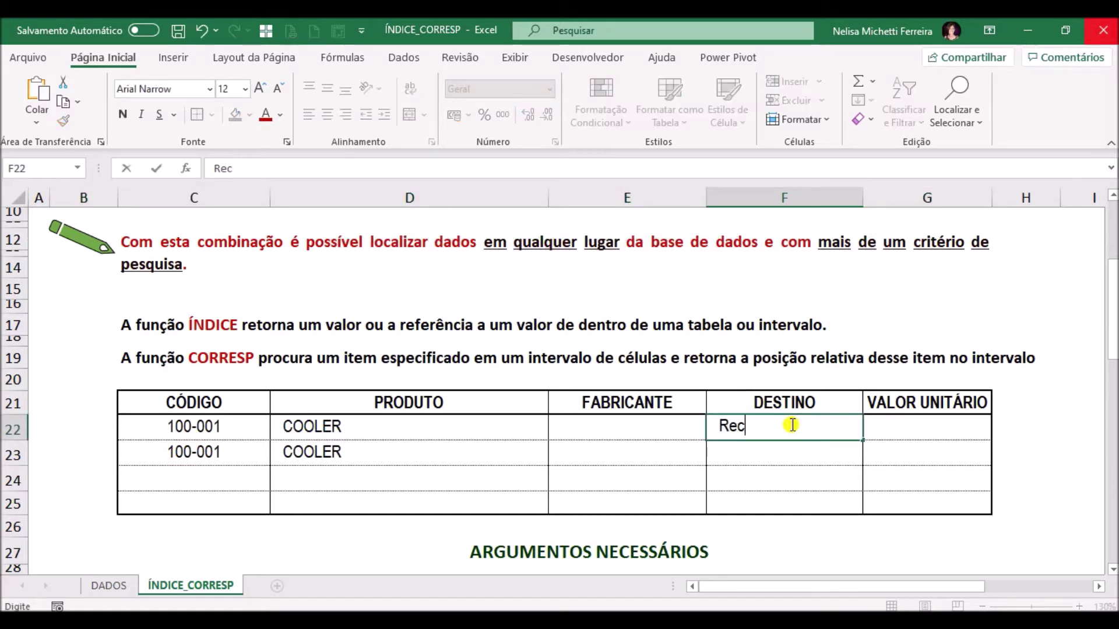
type("enda")
key("BackSpace")
key("BackSpace")
key("BackSpace")
key("BackSpace")
key("BackSpace")
type("venda")
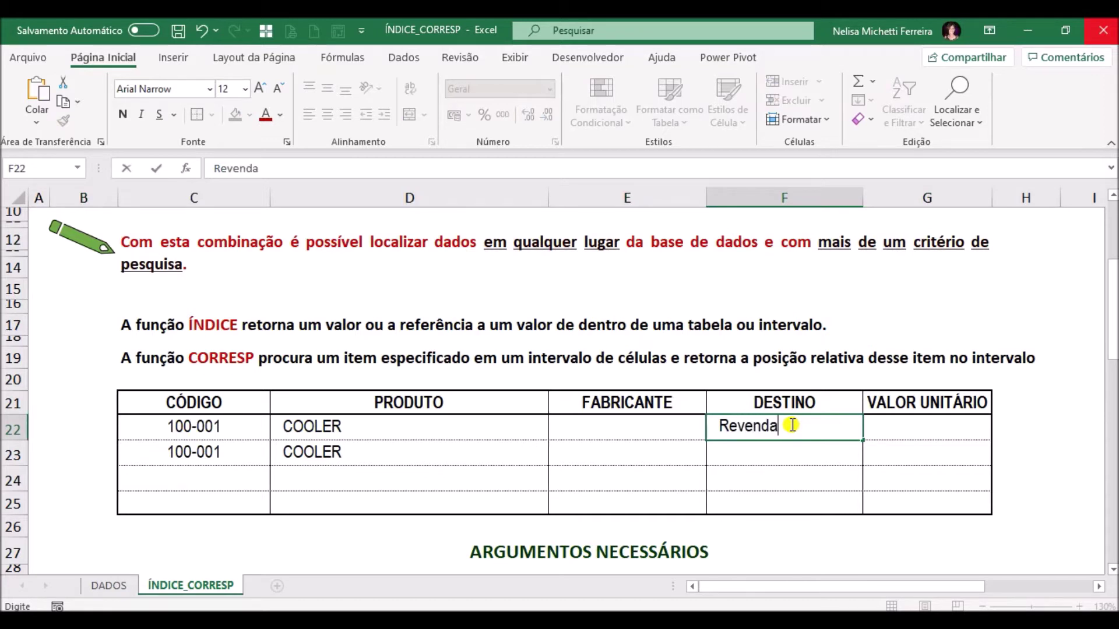
key("Return")
Enter Consumidor Final as the DESTINO of the second COOLER row, in cell F23.
type("Consu")
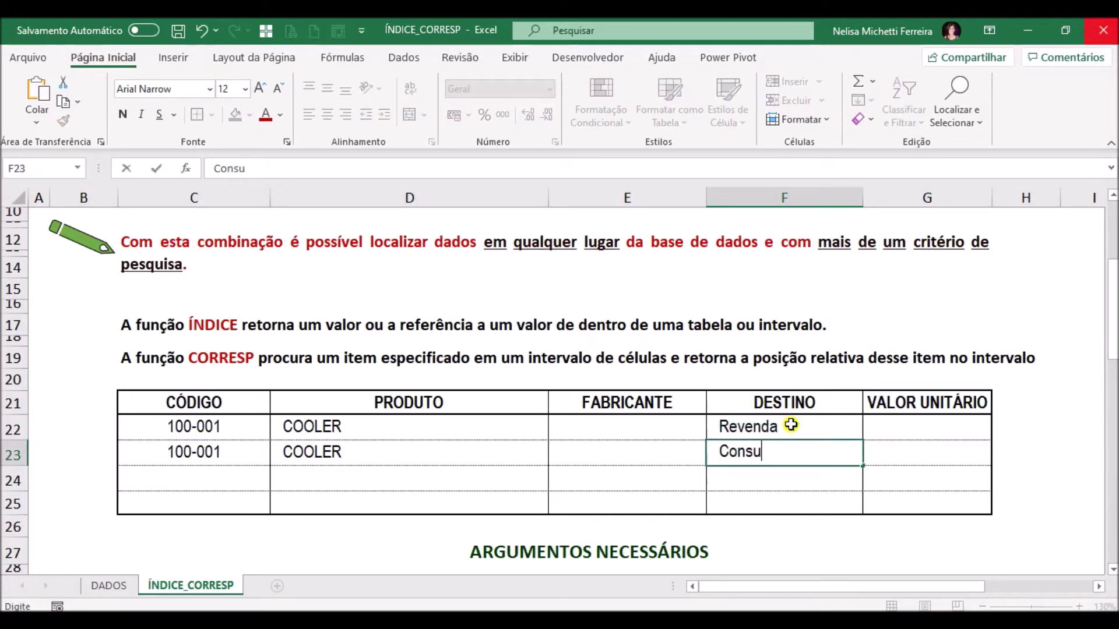
type("midor Final")
key("Return")
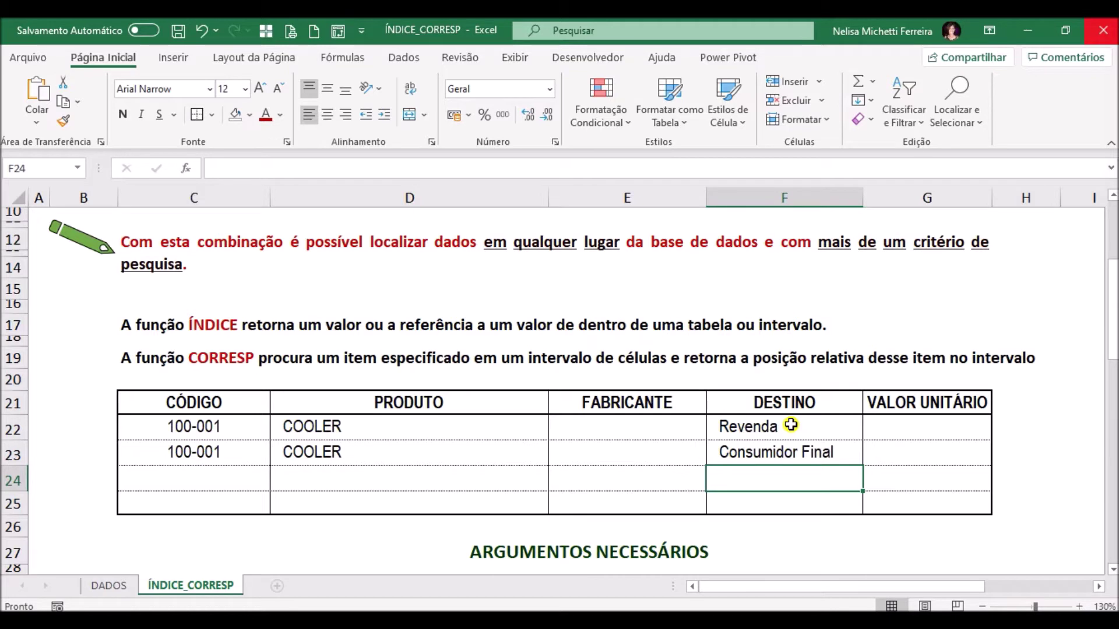
Examine the arguments and example formulas for ÍNDICE, CORRESP, their combination and the concatenated version below the table.
left_click(791, 437)
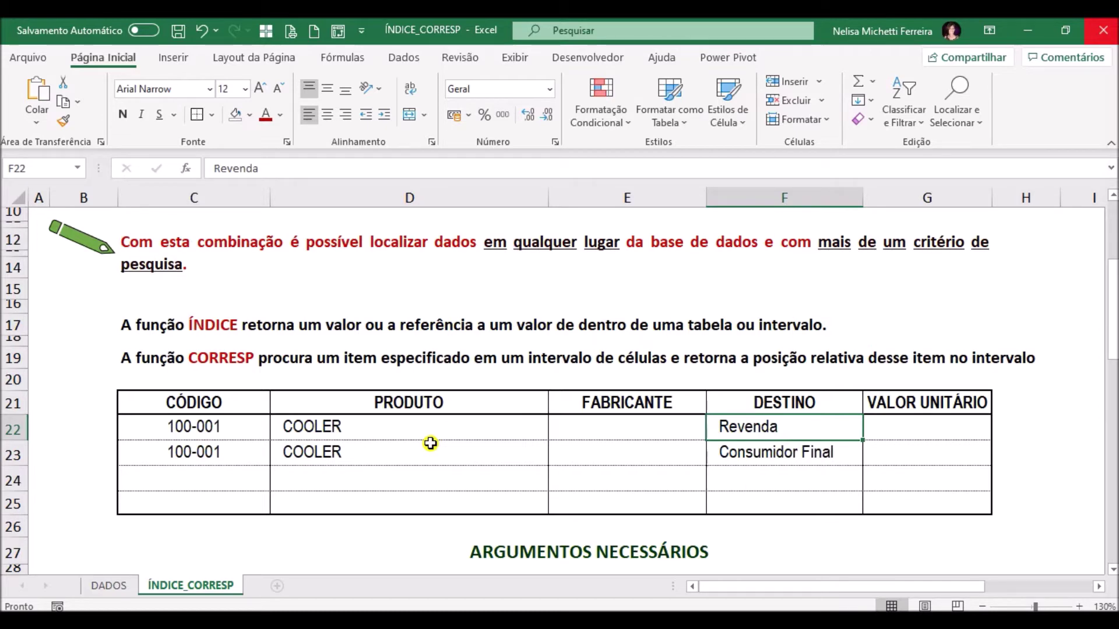
scroll(430, 443, "down", 4)
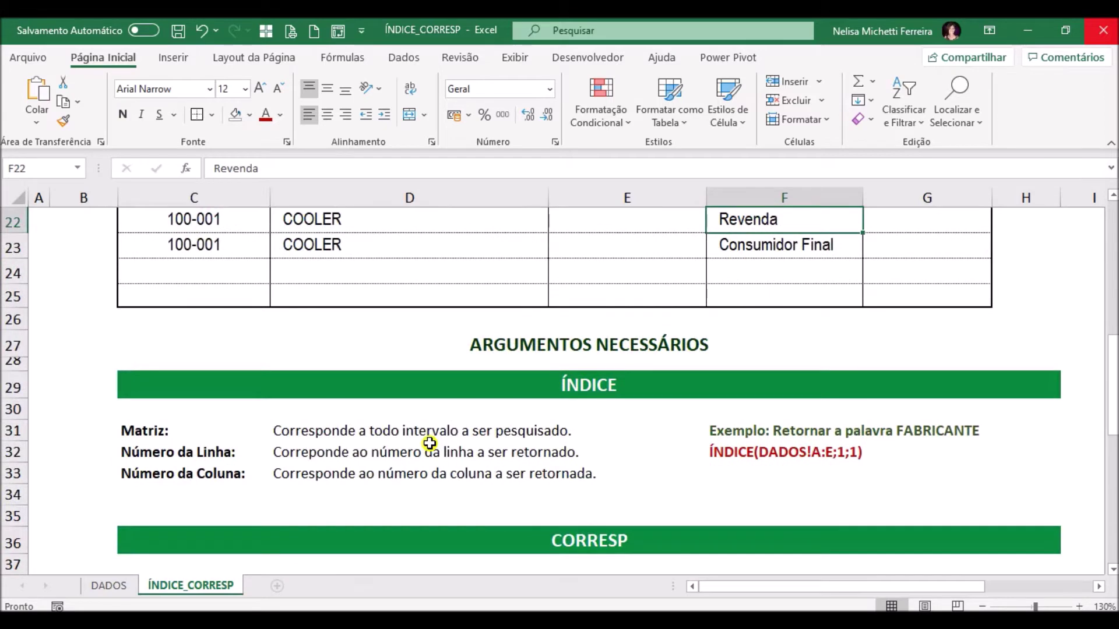
scroll(430, 444, "down", 1)
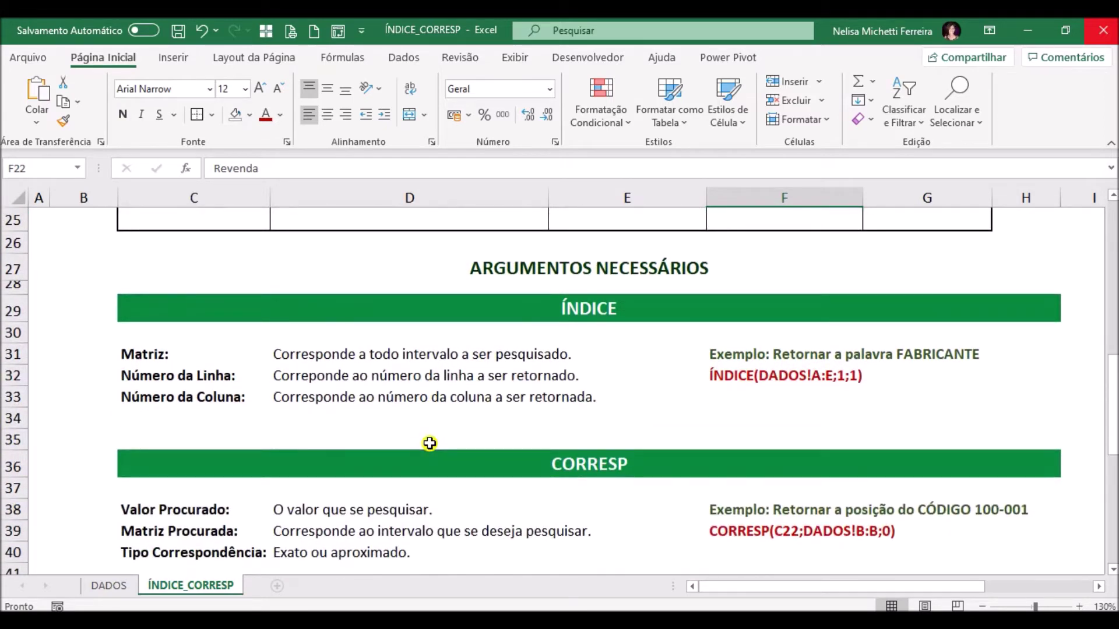
scroll(430, 443, "down", 4)
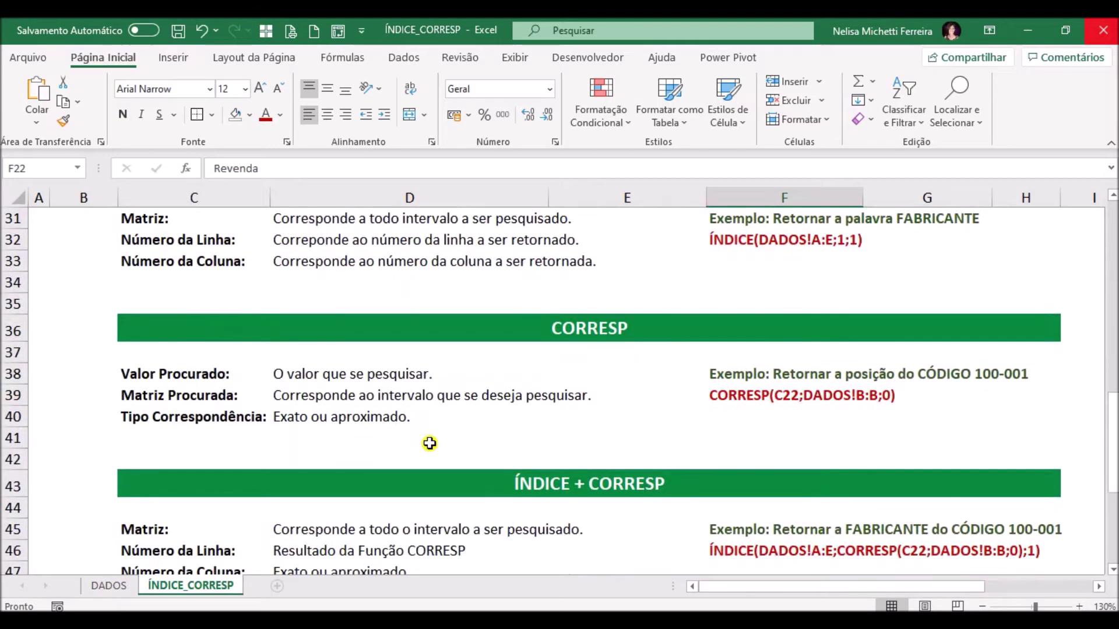
scroll(430, 443, "down", 2)
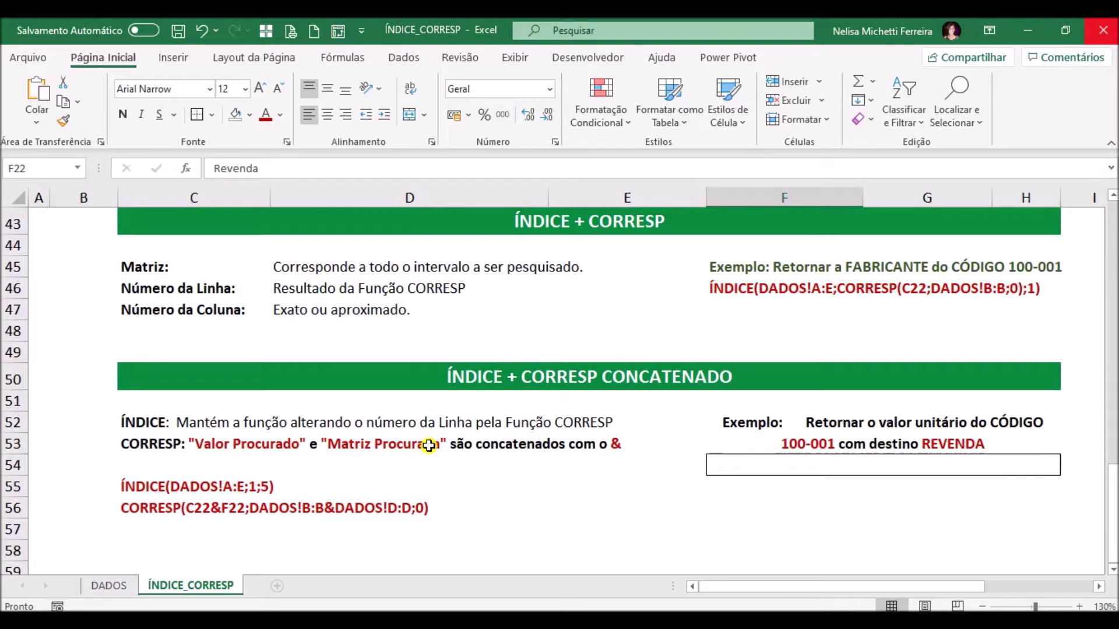
scroll(428, 446, "up", 7)
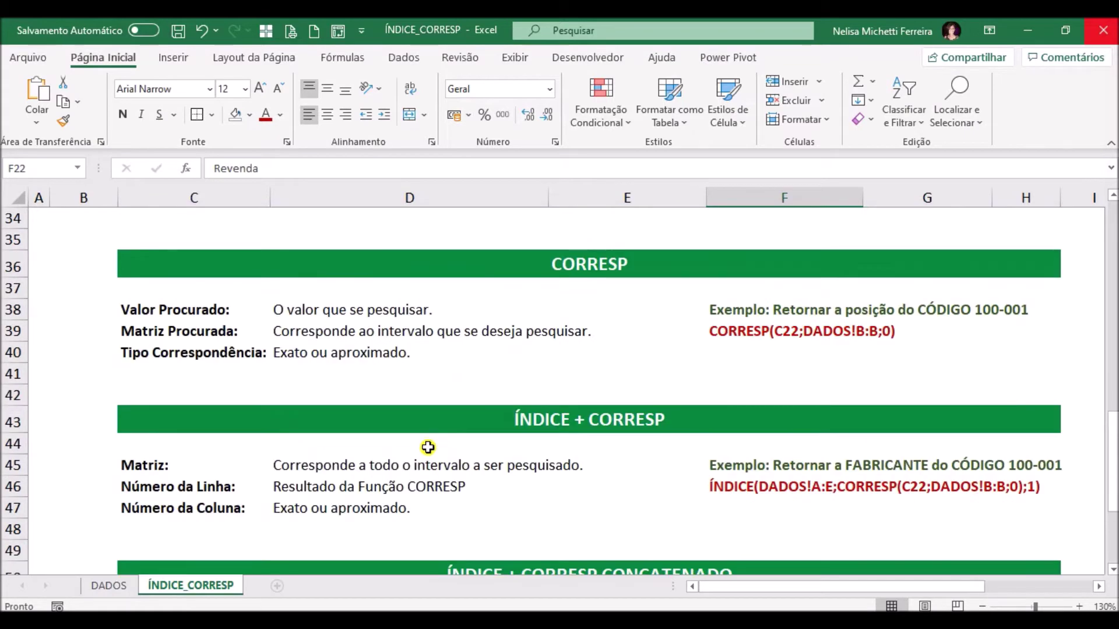
scroll(428, 447, "down", 5)
scroll(427, 447, "down", 1)
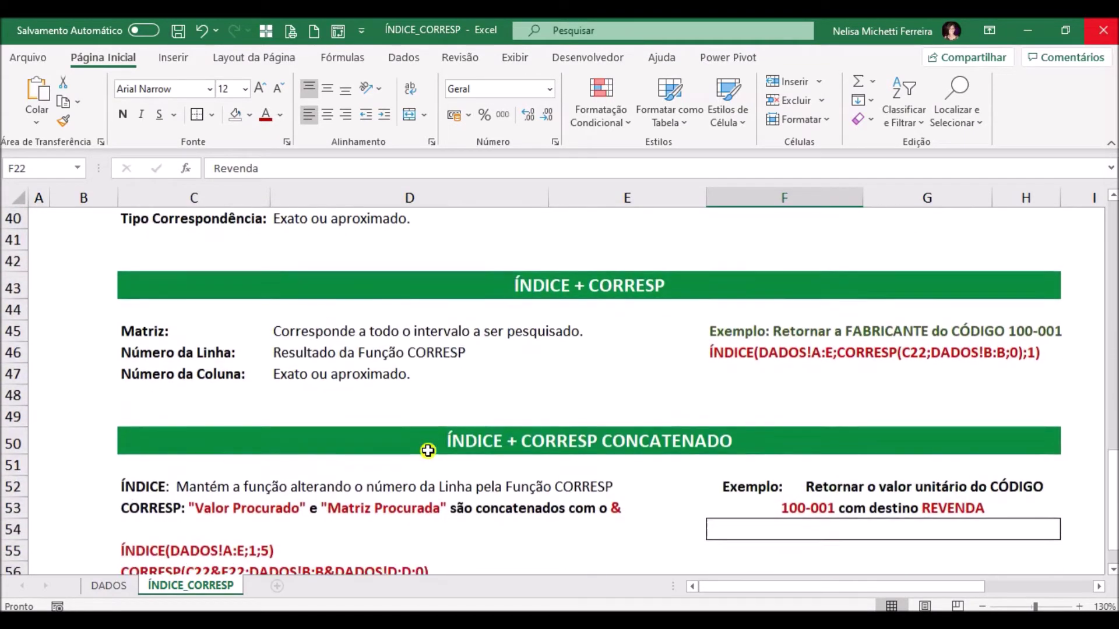
scroll(563, 440, "up", 2)
scroll(565, 436, "up", 6)
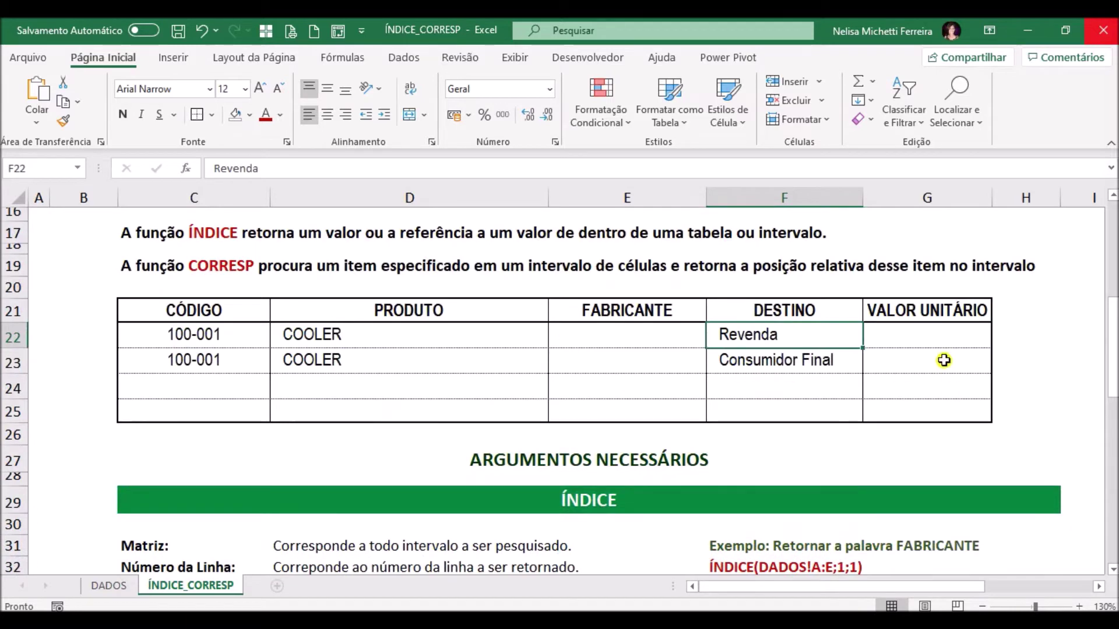
scroll(939, 379, "down", 7)
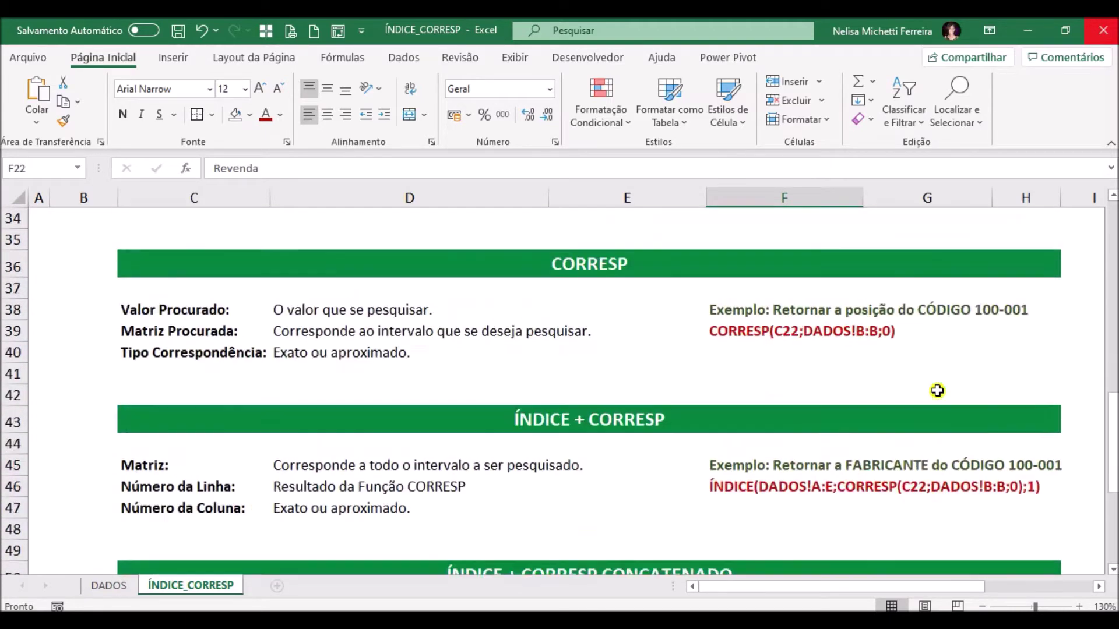
scroll(936, 391, "down", 1)
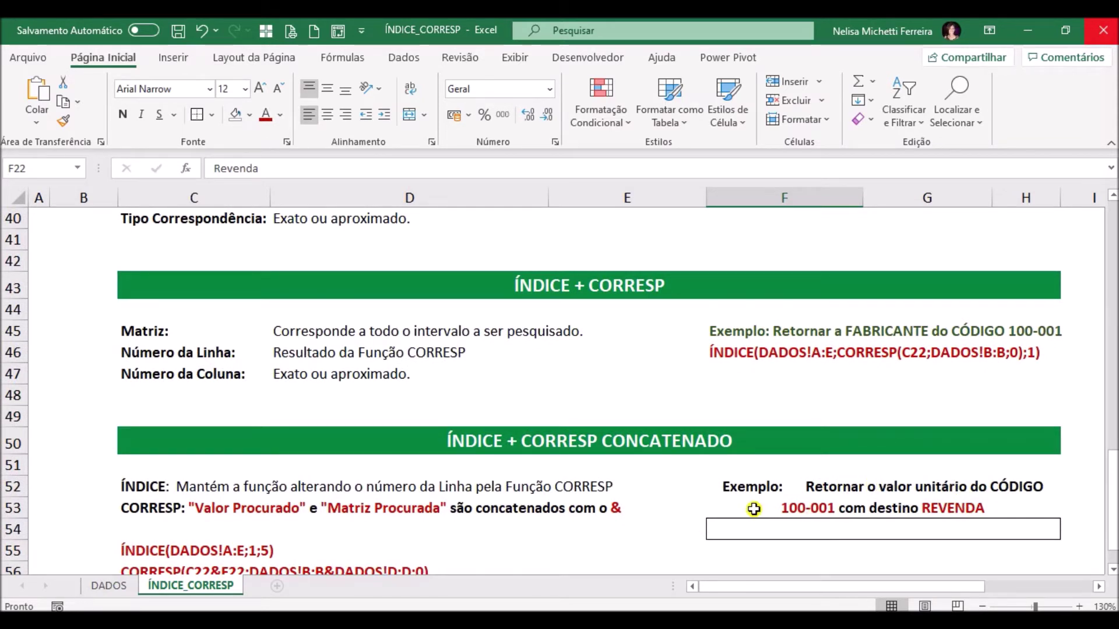
Give the VALOR UNITÁRIO cell G22 of the Revenda row a light gold font colour and a light gold fill.
scroll(934, 508, "up", 6)
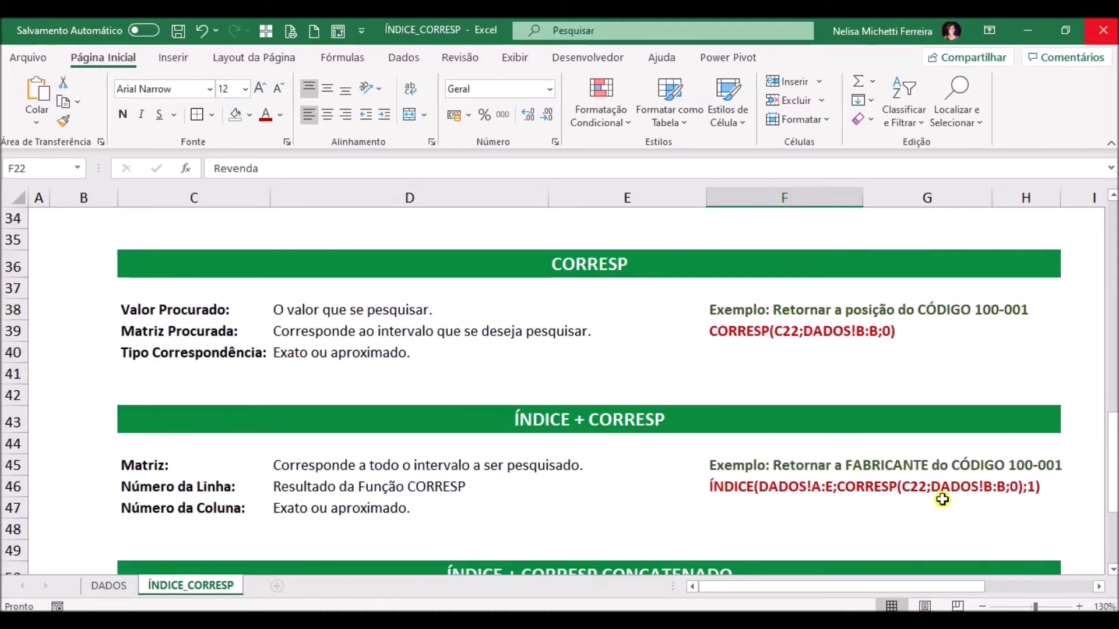
scroll(919, 443, "up", 3)
left_click(891, 384)
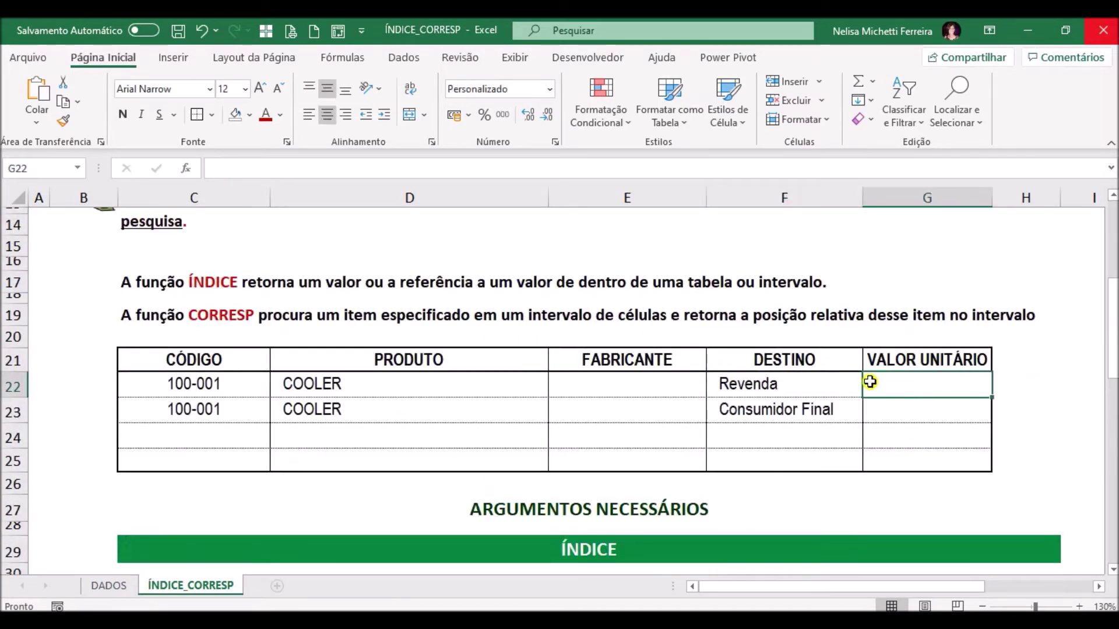
left_click(279, 115)
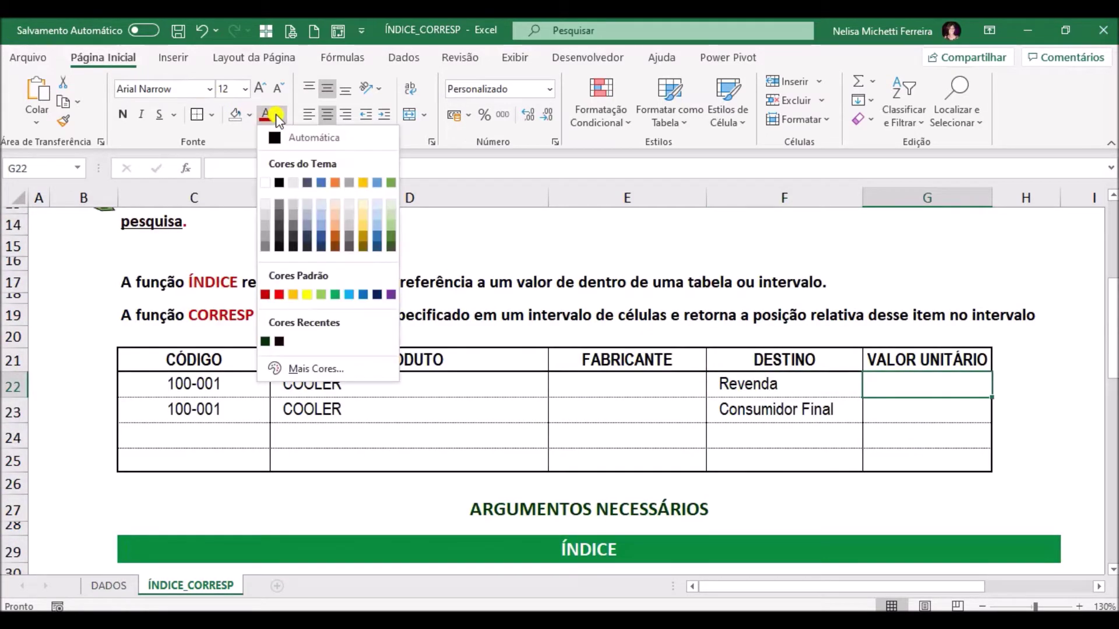
left_click(364, 219)
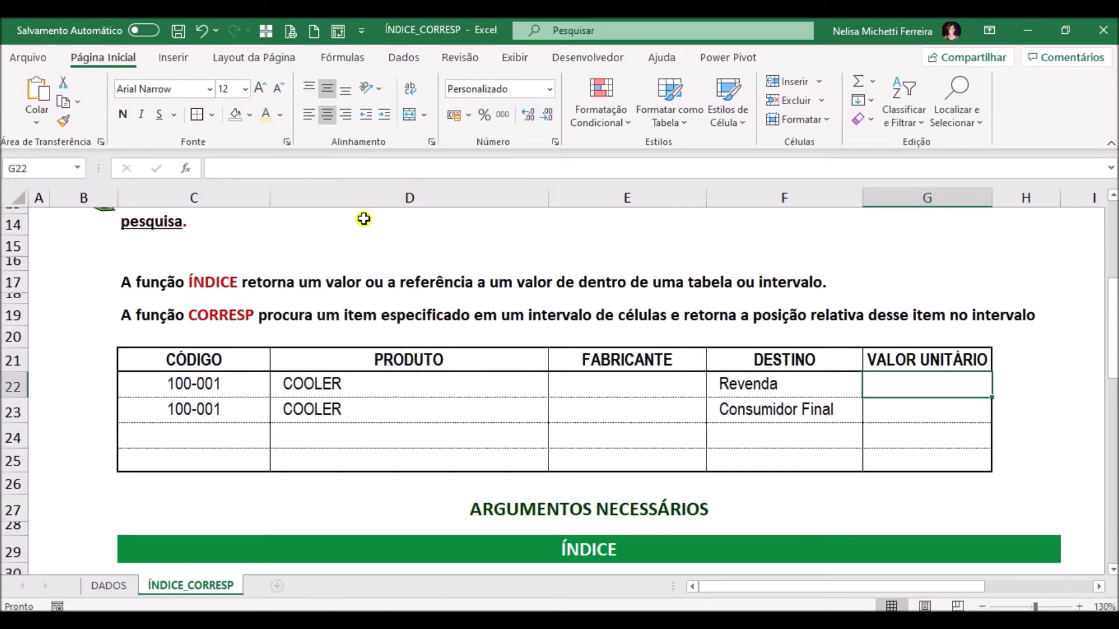
left_click(249, 115)
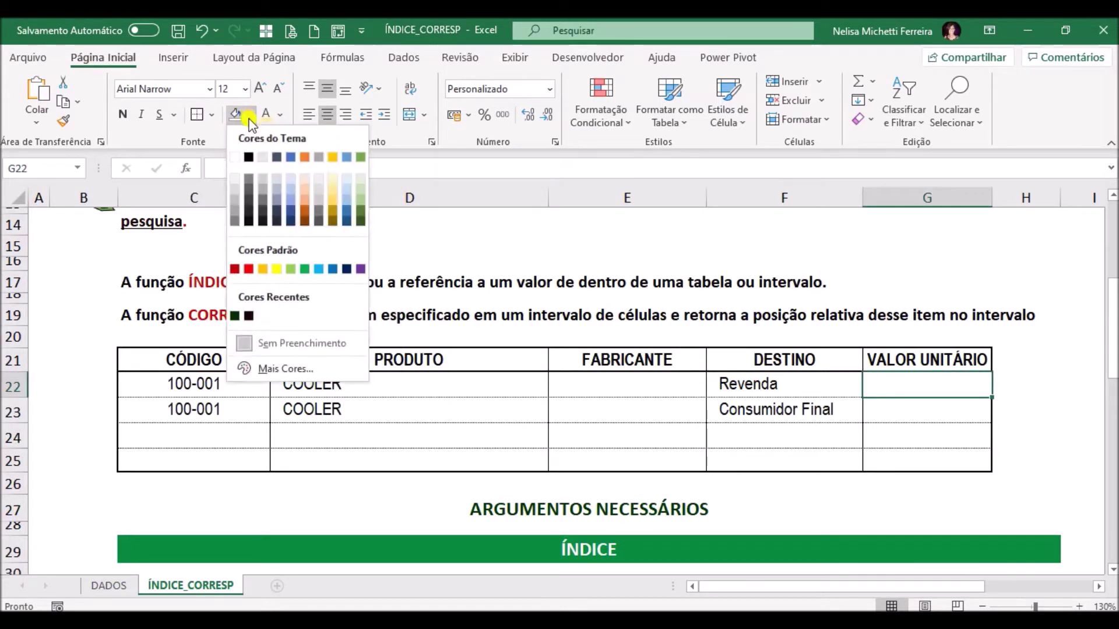
left_click(331, 188)
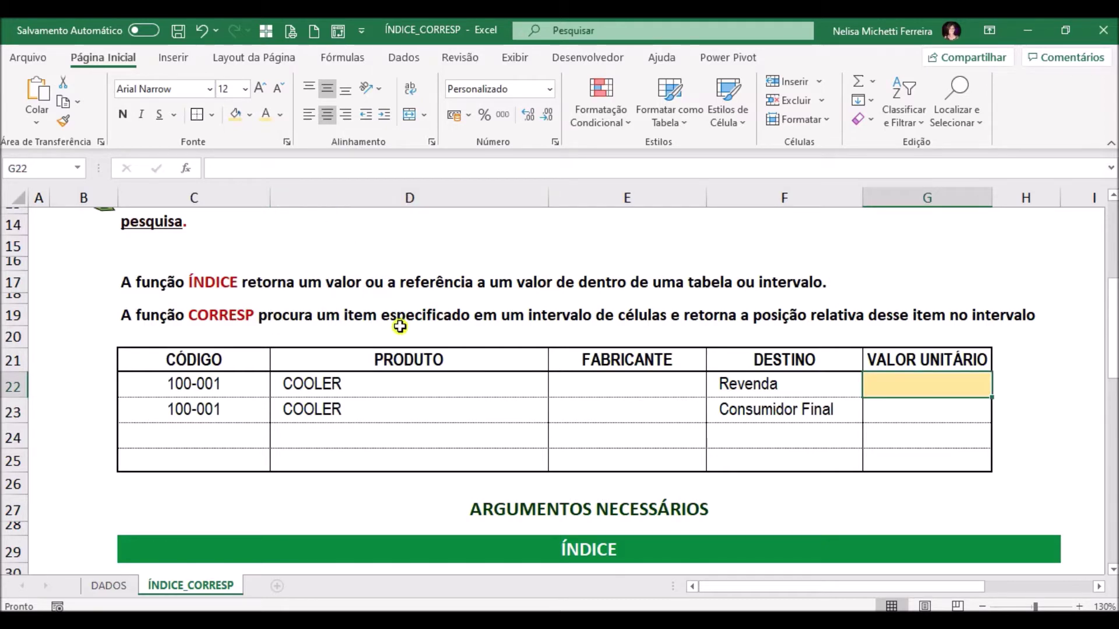
Start an ÍNDICE formula in the FABRICANTE cell E22 of the Revenda row.
scroll(400, 325, "down", 3)
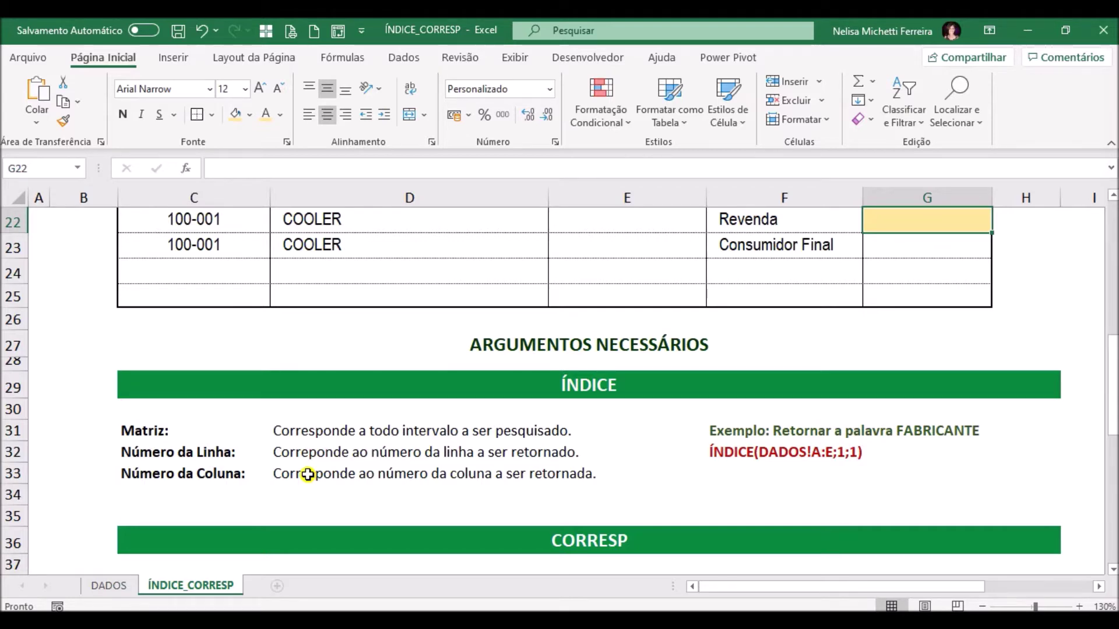
scroll(196, 512, "up", 3)
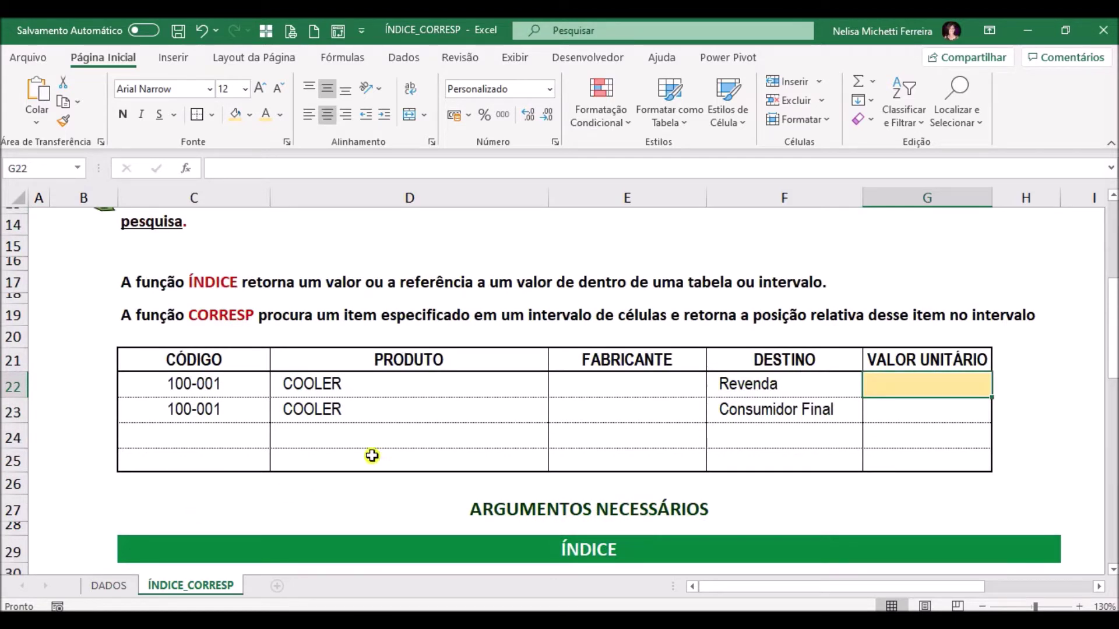
left_click(589, 386)
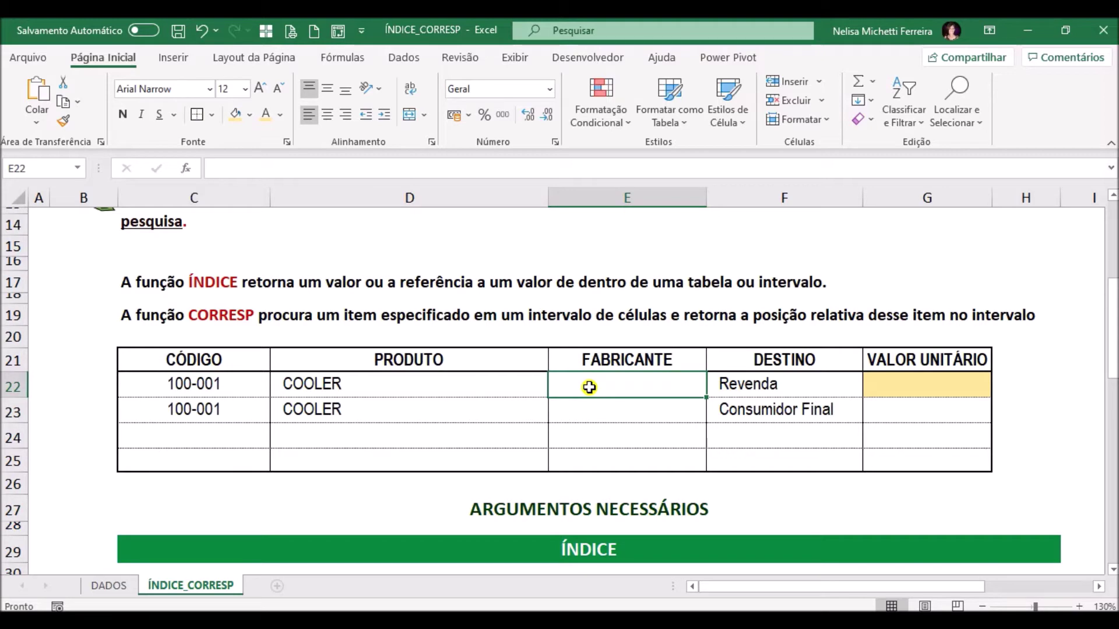
scroll(589, 387, "down", 1)
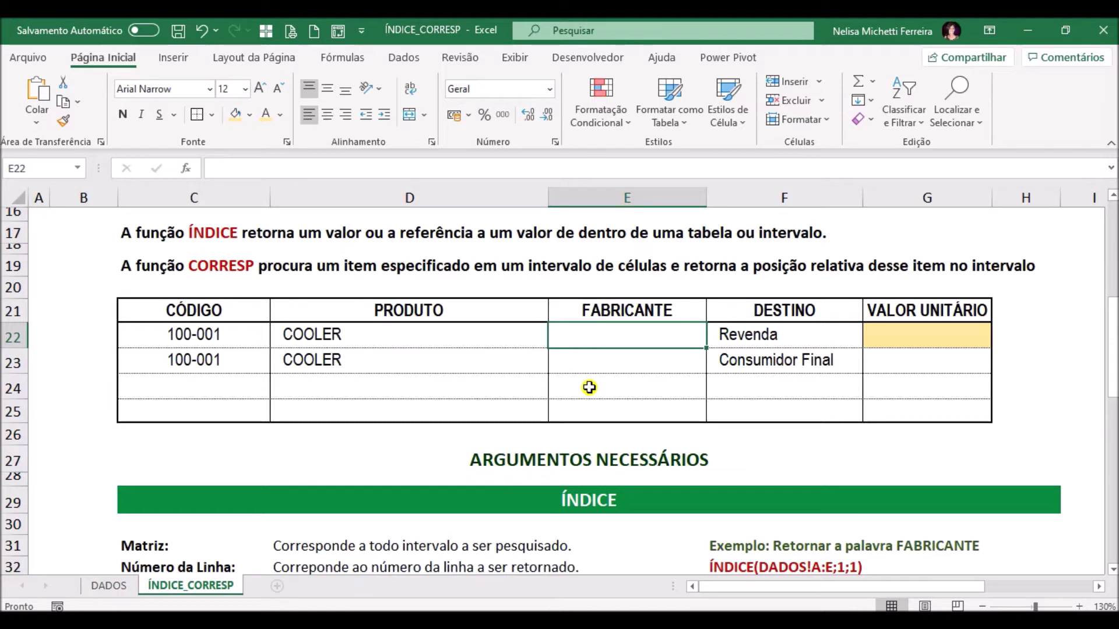
scroll(589, 388, "down", 1)
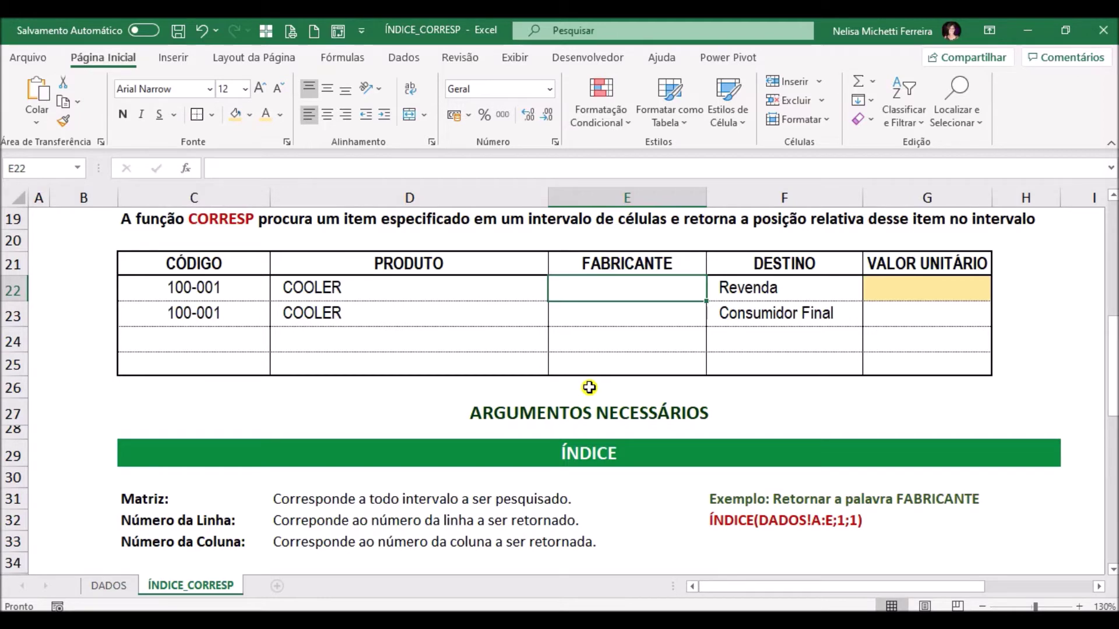
scroll(589, 388, "down", 1)
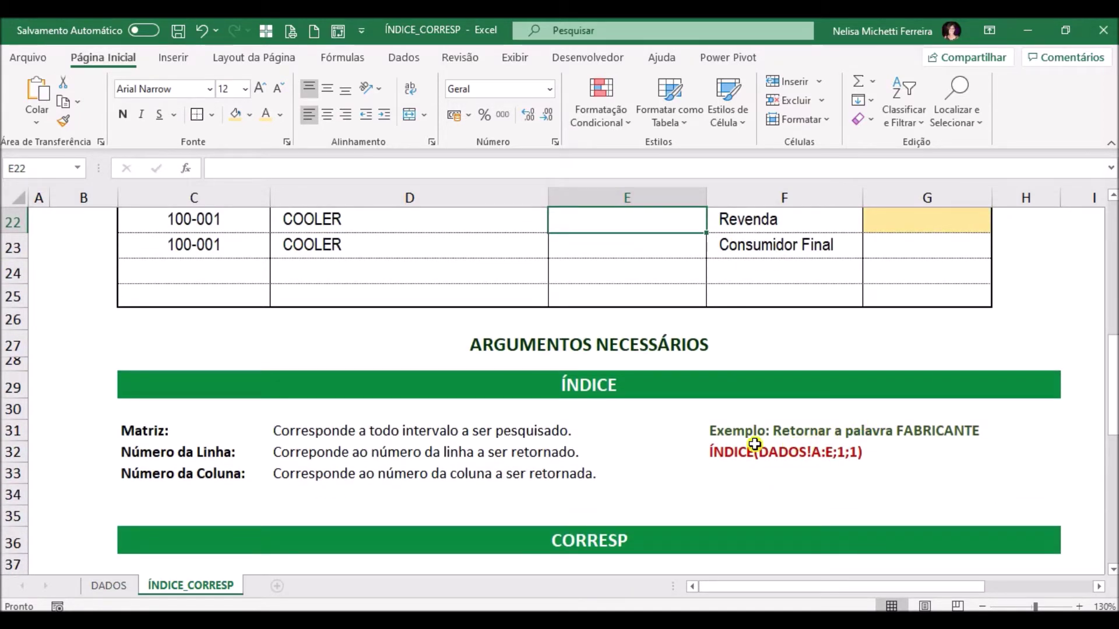
scroll(754, 444, "up", 1)
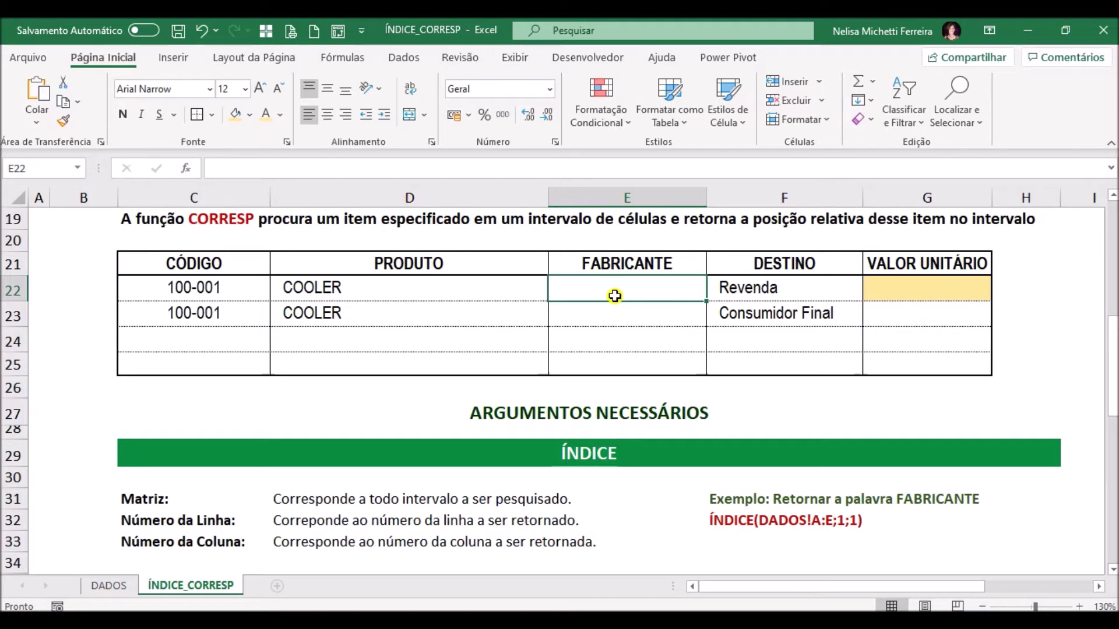
left_click(206, 171)
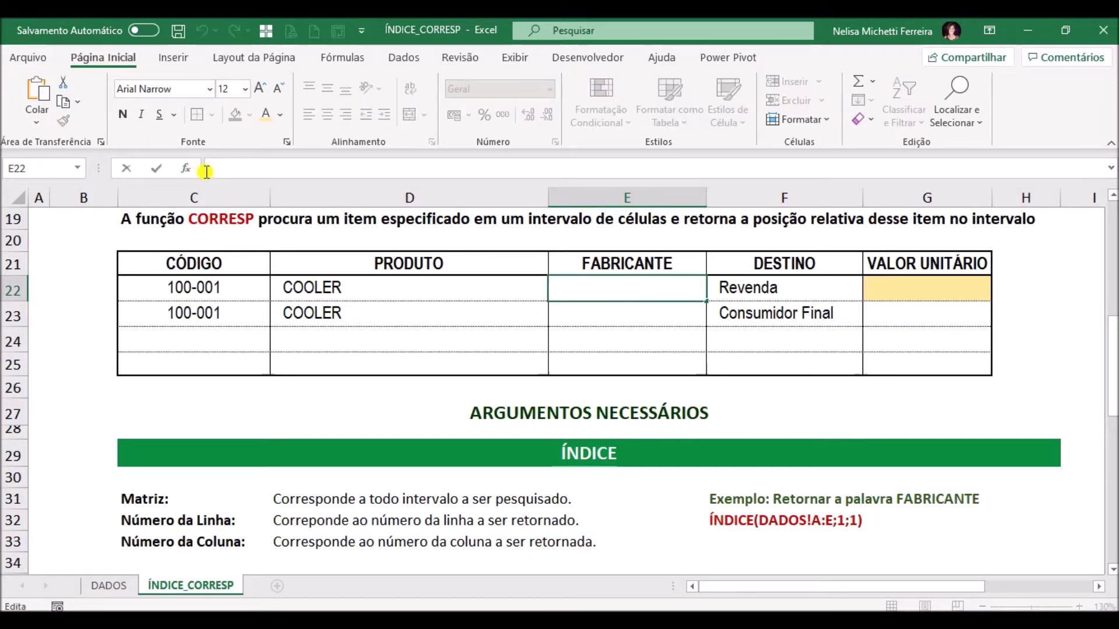
type("=í")
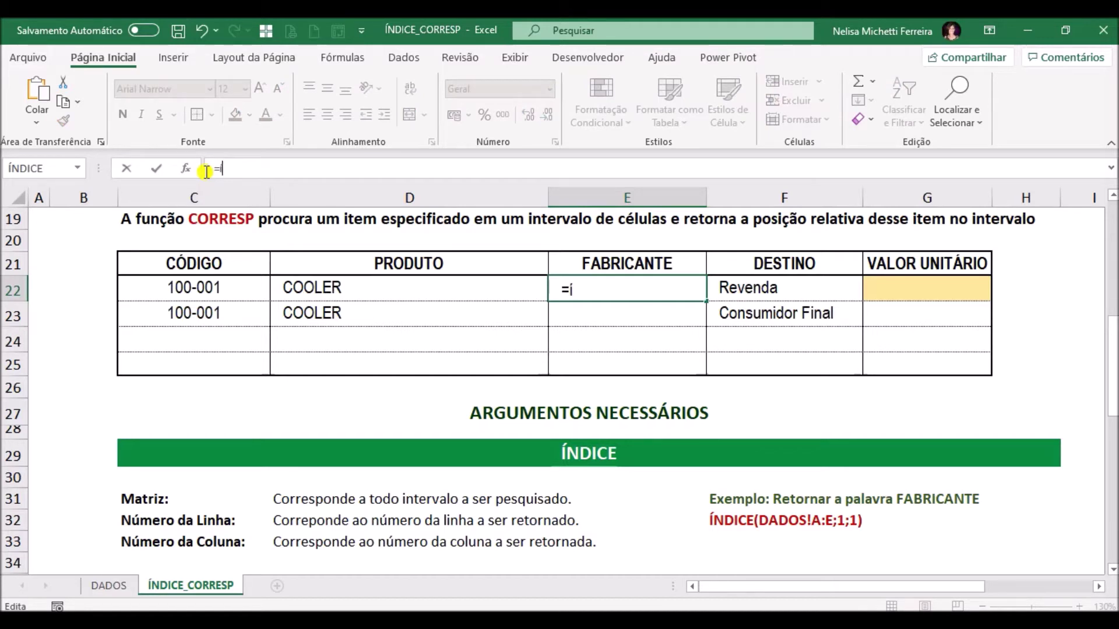
type("n")
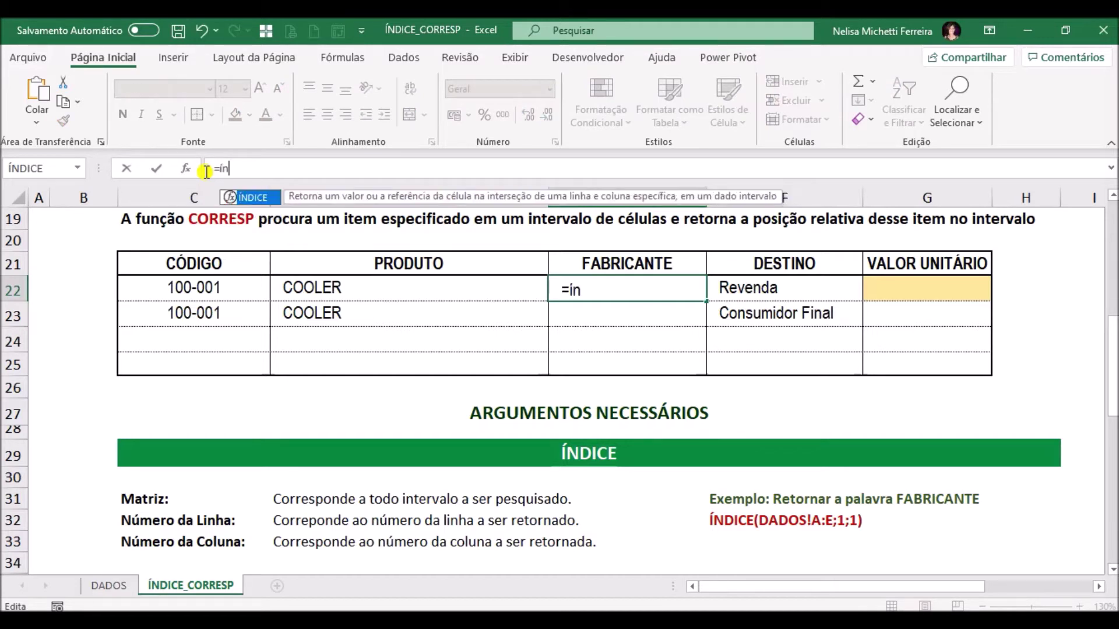
double_click(243, 197)
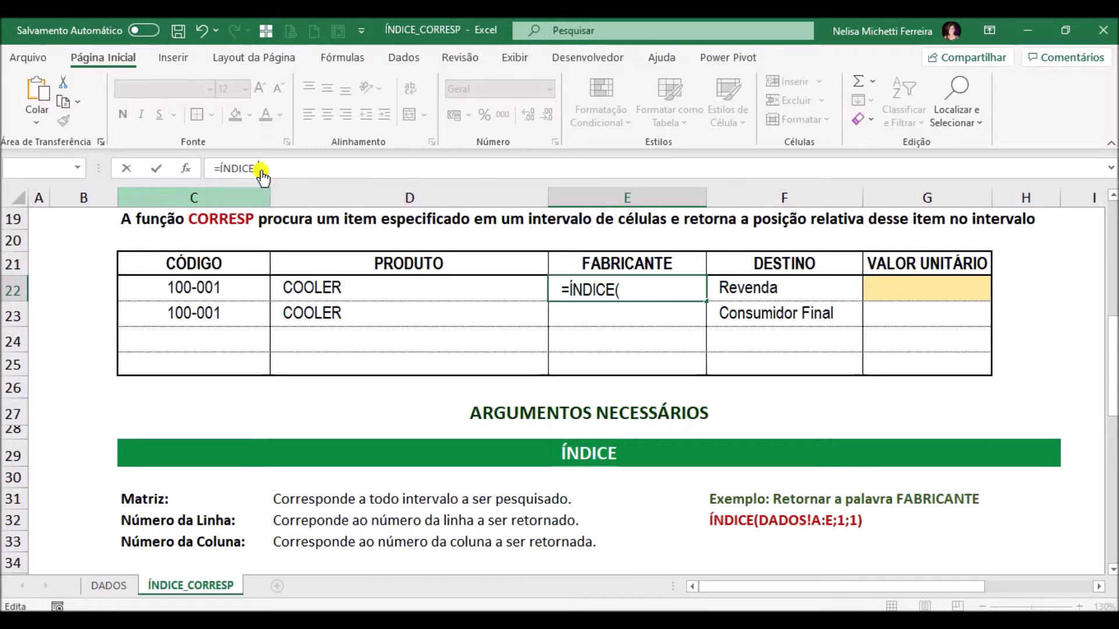
left_click(259, 175)
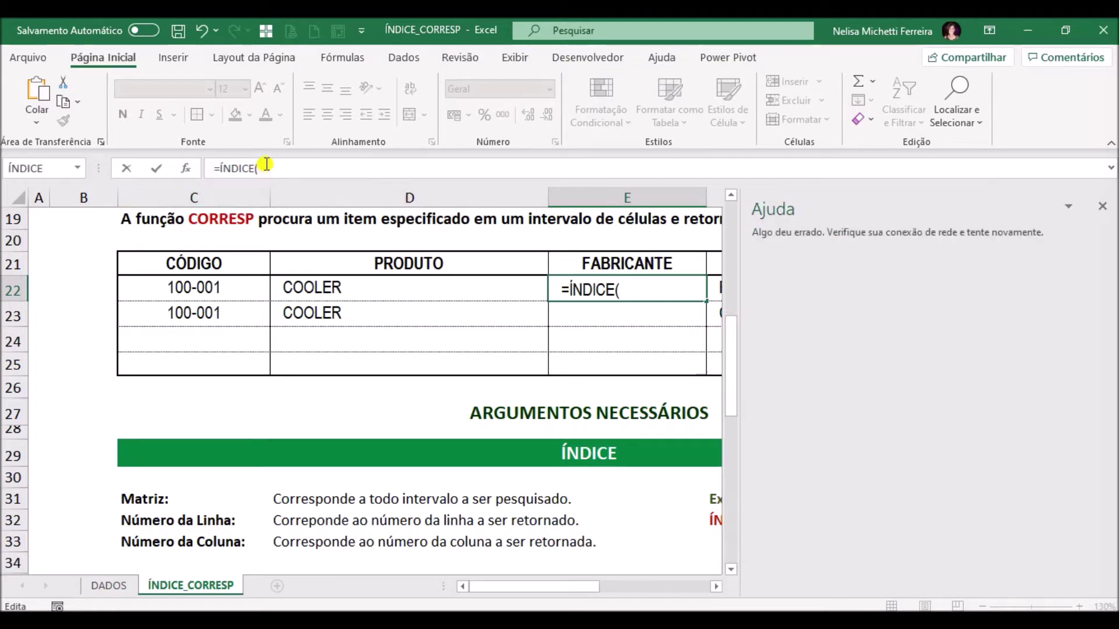
left_click(1105, 205)
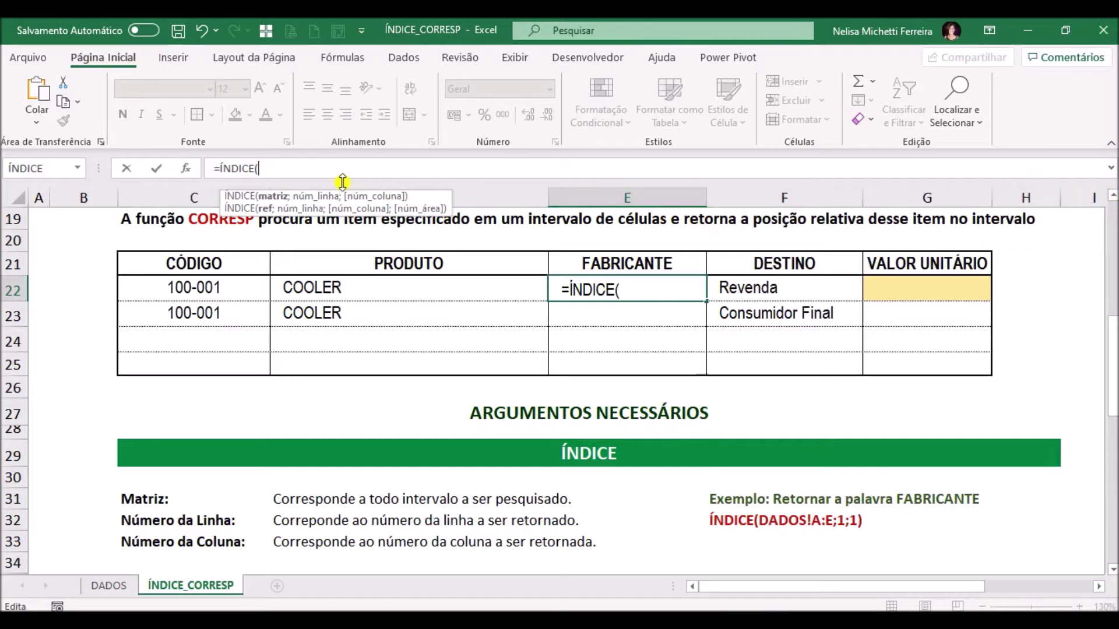
left_click(241, 203)
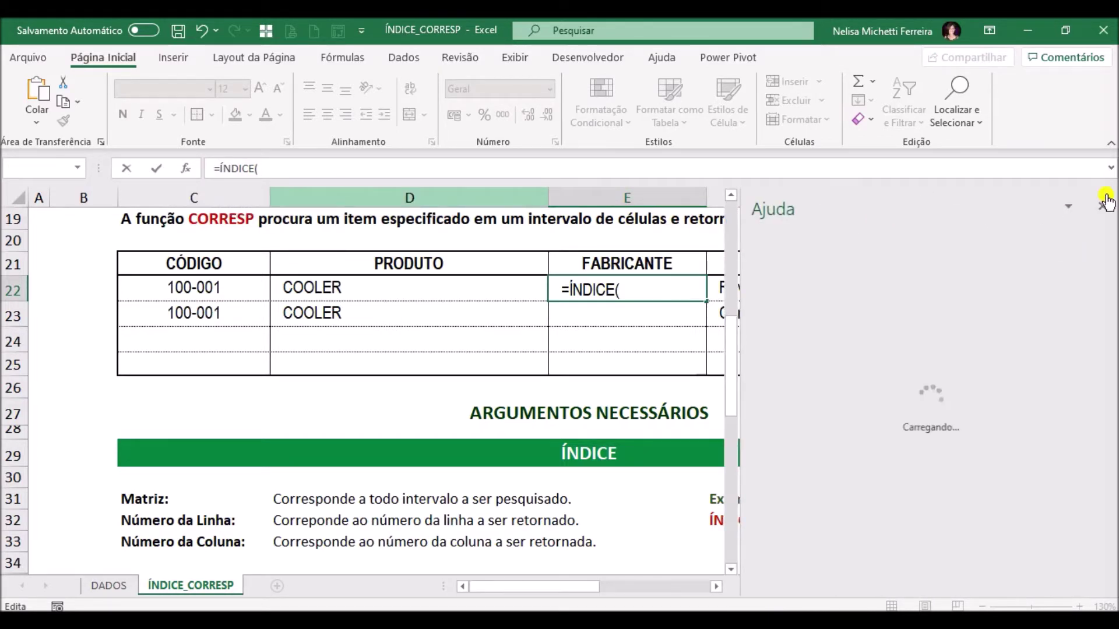
left_click(1102, 206)
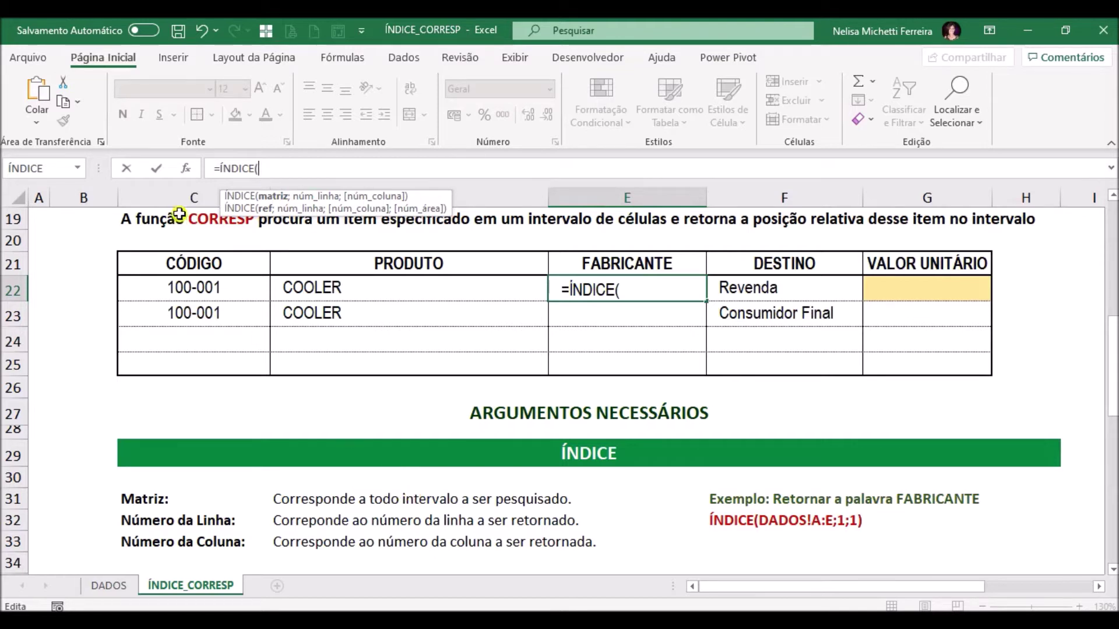
Open the ÍNDICE function arguments with the matriz;núm_linha;núm_coluna form and set Matriz to DADOS!A1:E13.
left_click(186, 170)
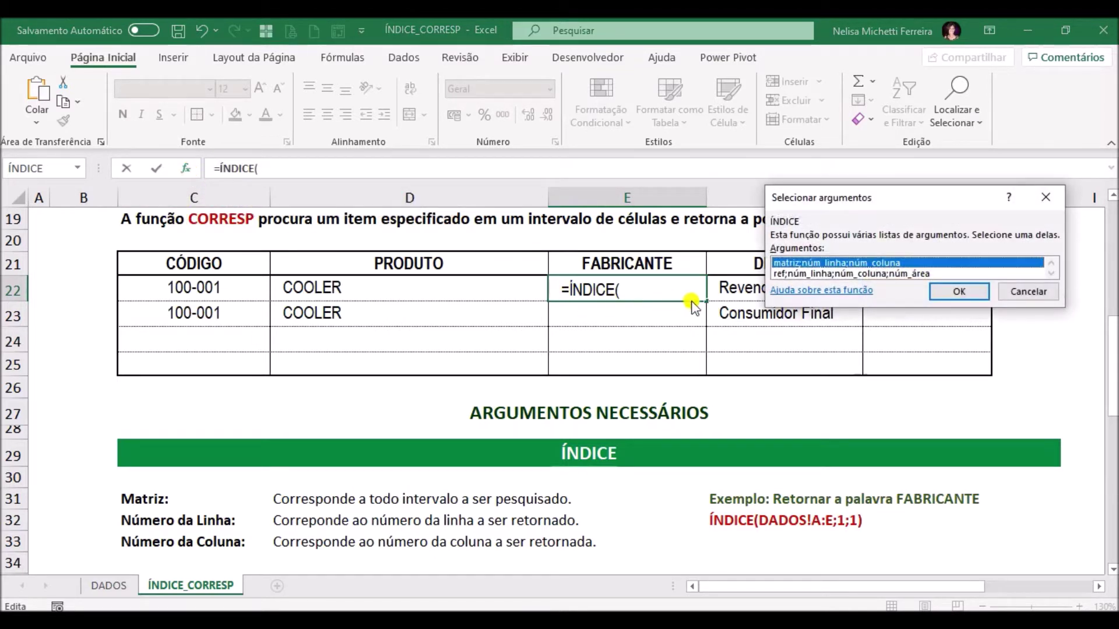
left_click(958, 291)
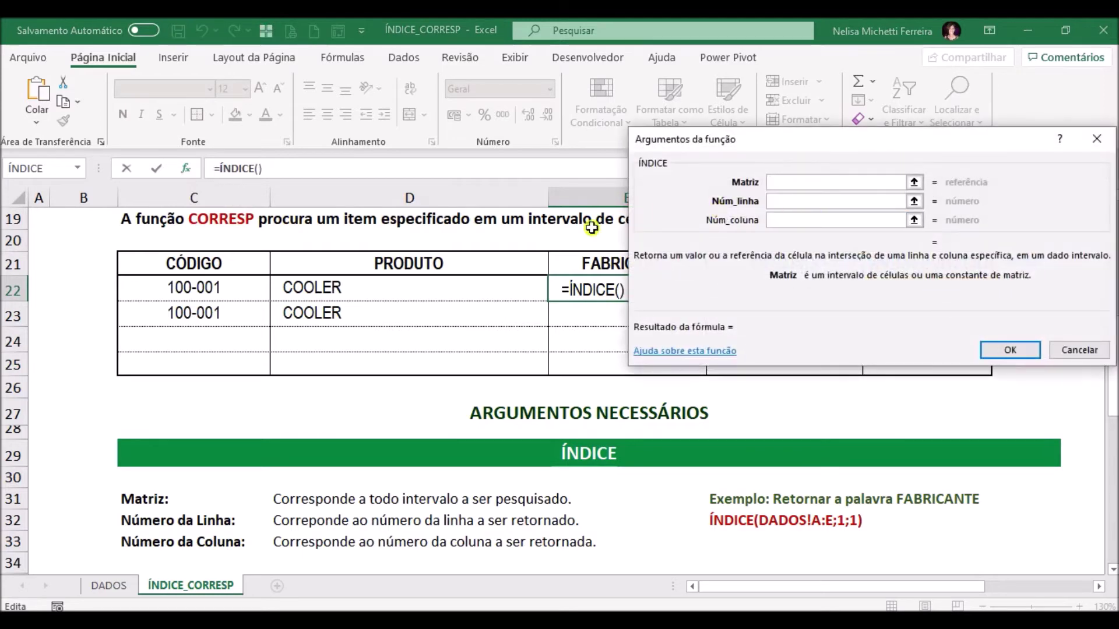
left_click(120, 579)
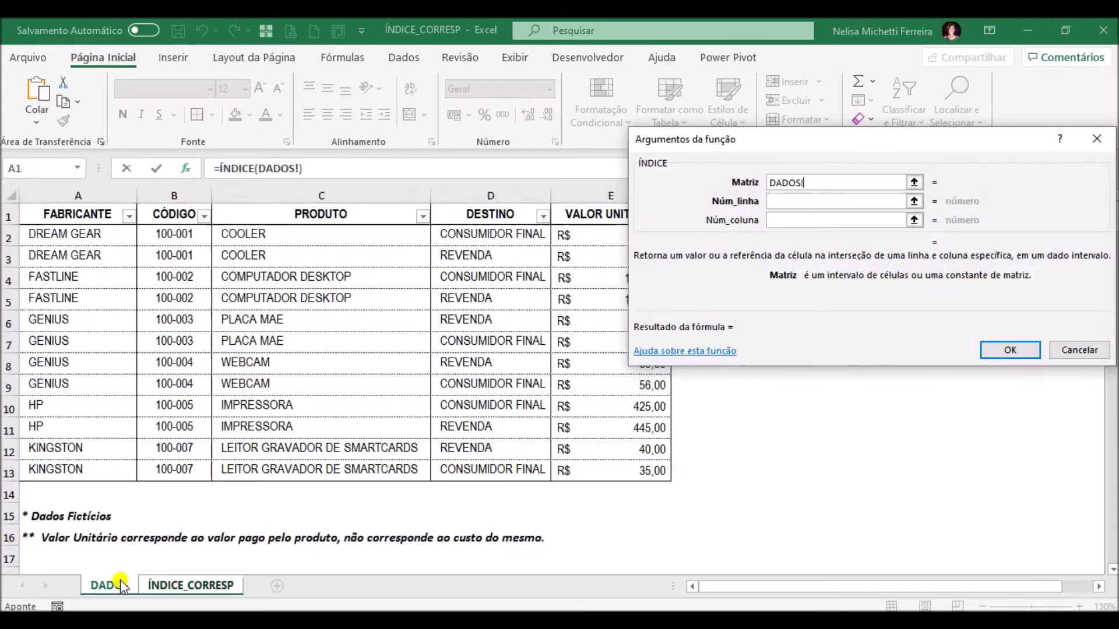
left_click(86, 217)
left_click_drag(85, 217, 625, 461)
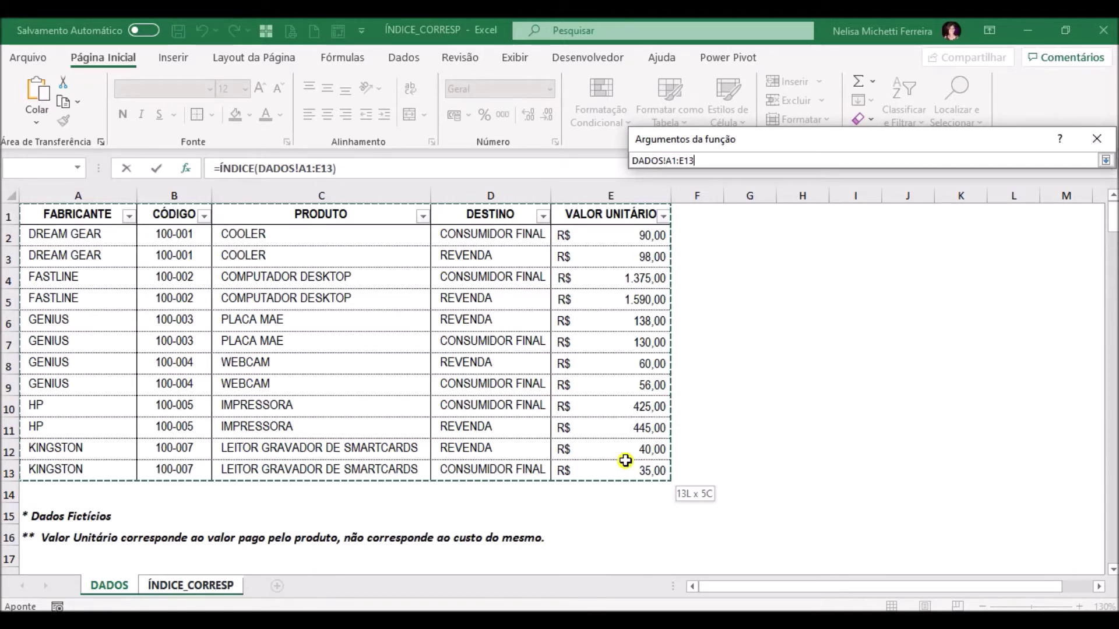
left_click_drag(625, 460, 625, 461)
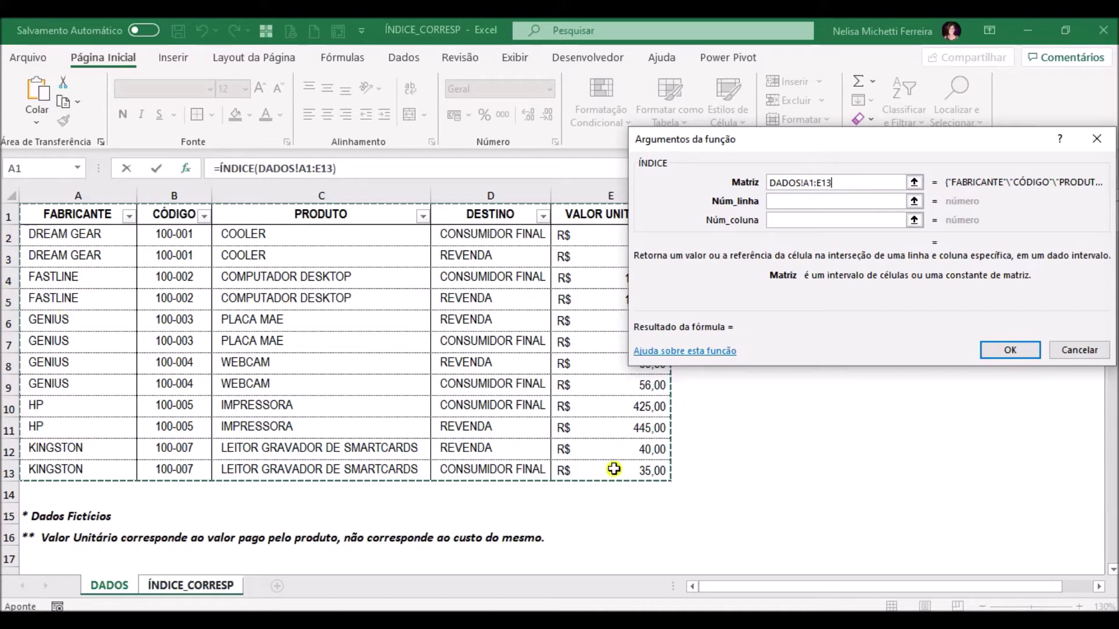
Set both Núm_linha and Núm_coluna of the ÍNDICE function to 1 and complete the formula.
left_click(810, 200)
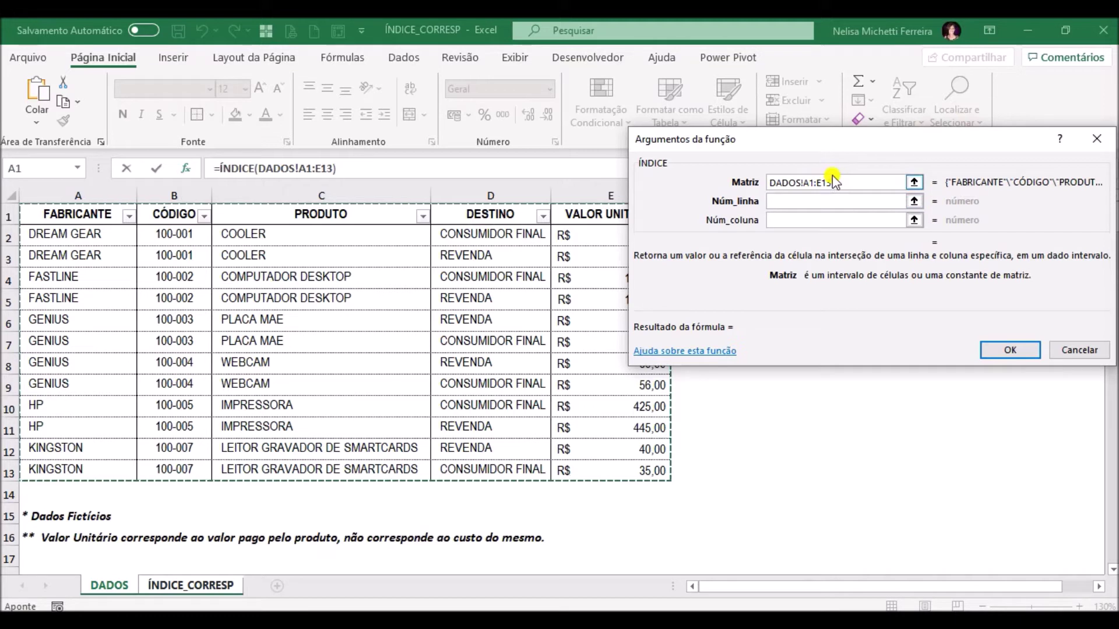
left_click(821, 202)
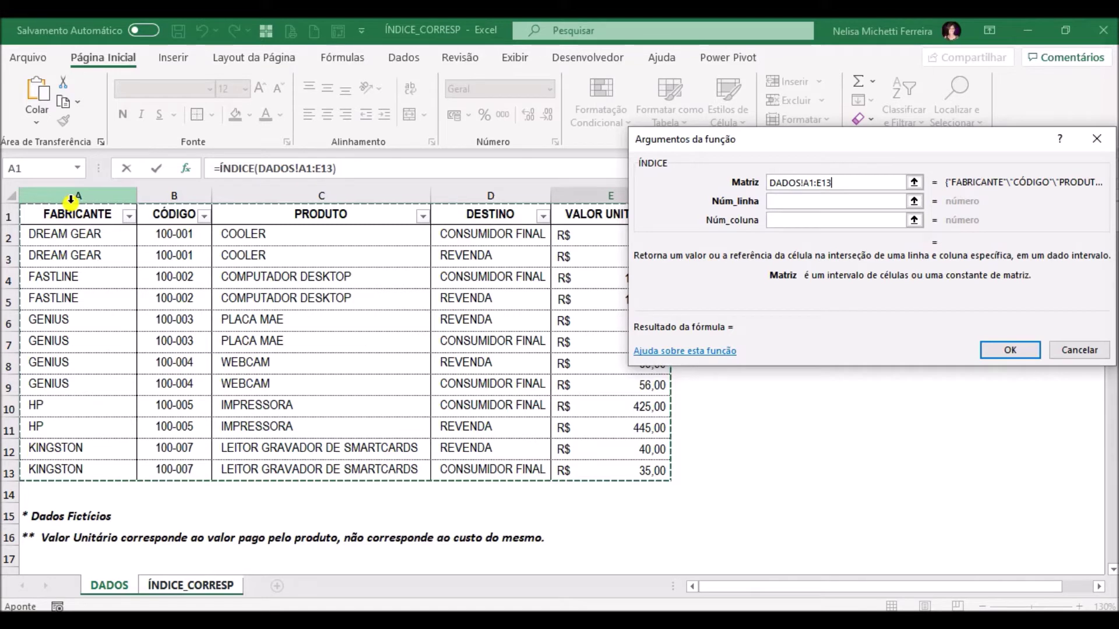
left_click(816, 200)
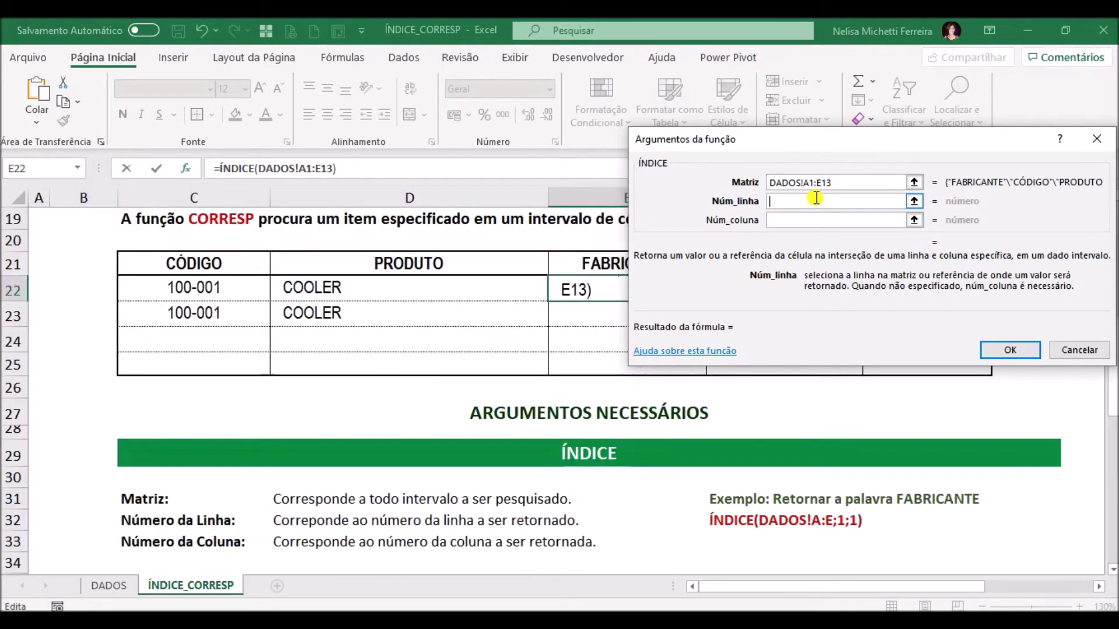
type("1")
key("Tab")
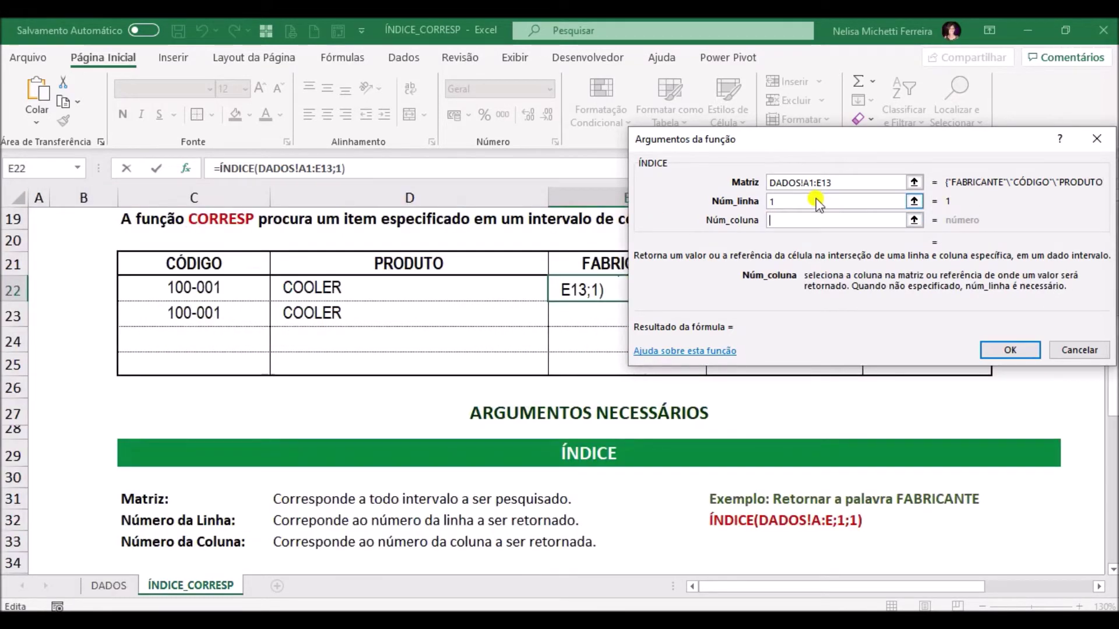
type("1")
key("Return")
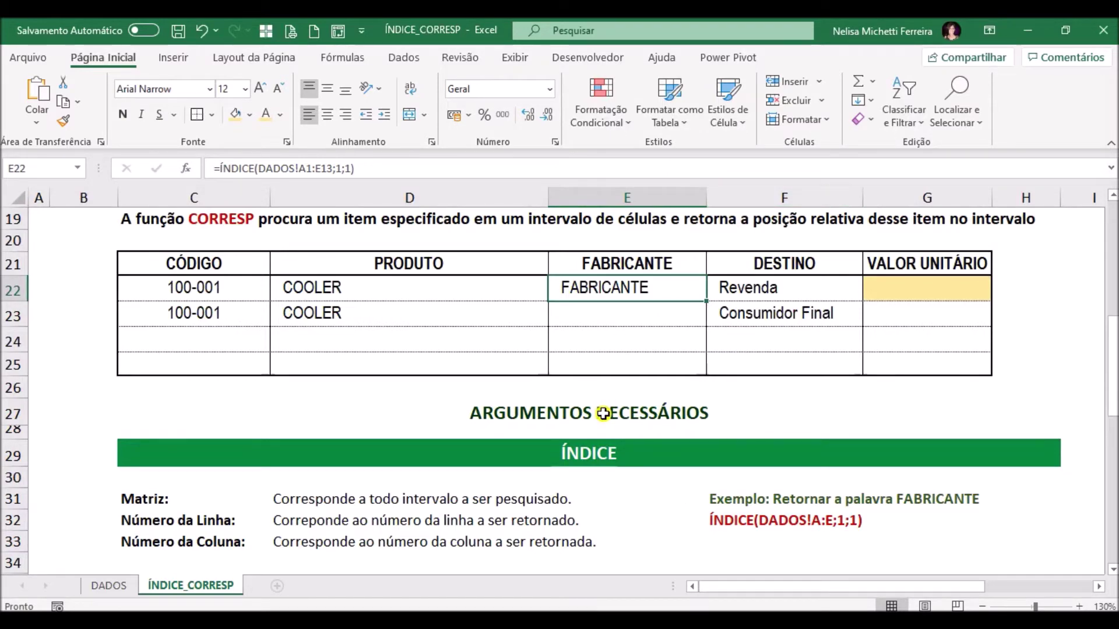
Start a CORRESP formula in the FABRICANTE cell E23 of the Consumidor Final row, using code cell C22 as the lookup value.
scroll(606, 431, "down", 2)
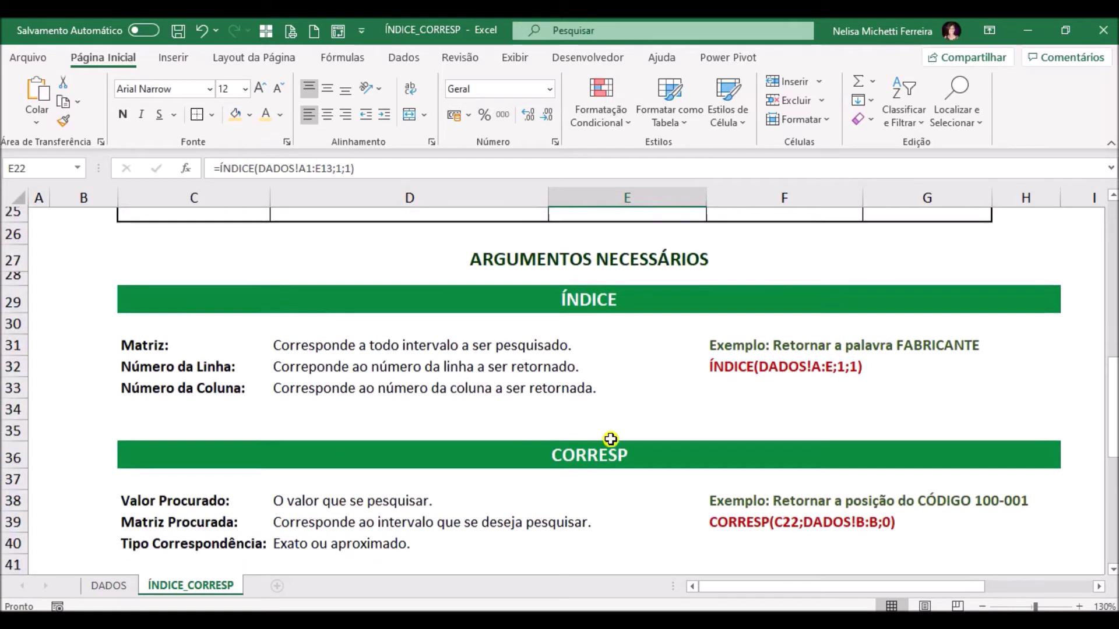
scroll(610, 440, "down", 1)
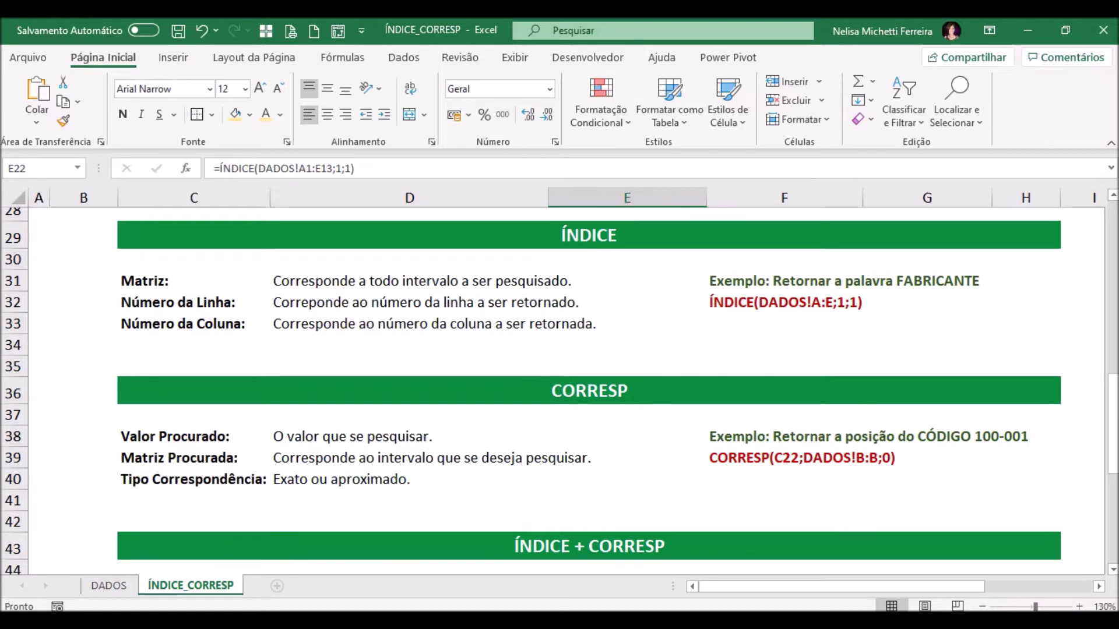
scroll(626, 413, "up", 4)
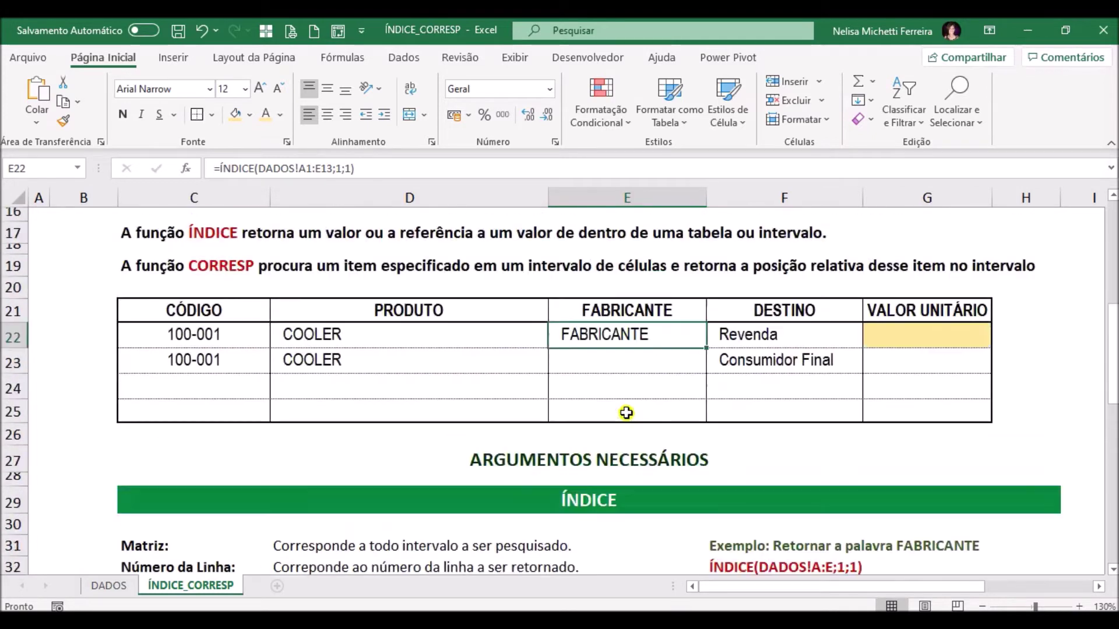
scroll(626, 413, "down", 3)
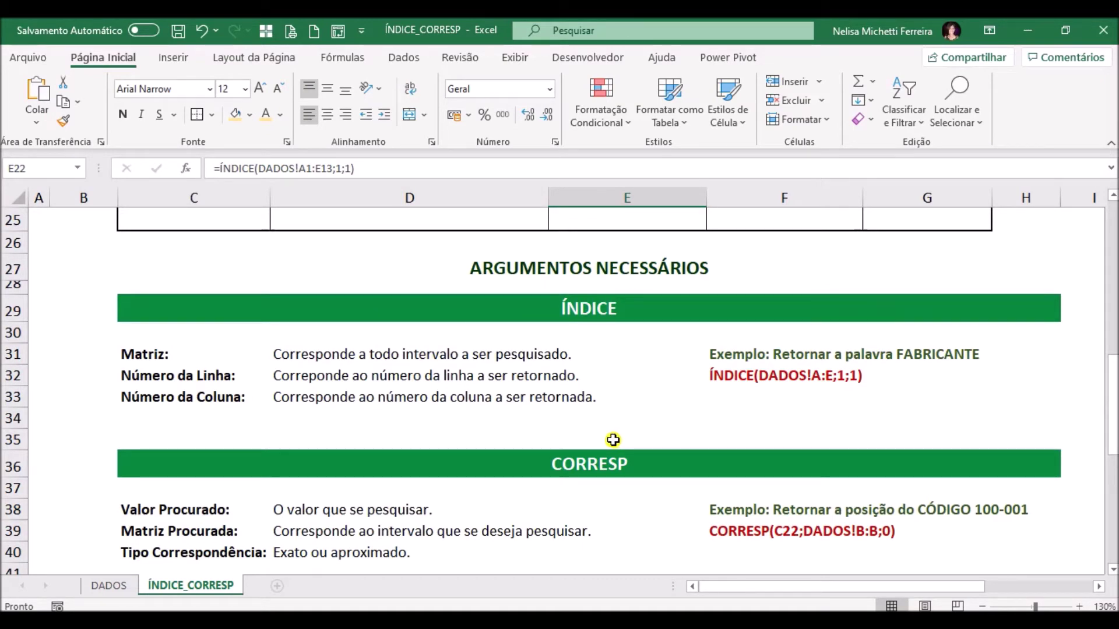
scroll(614, 440, "up", 2)
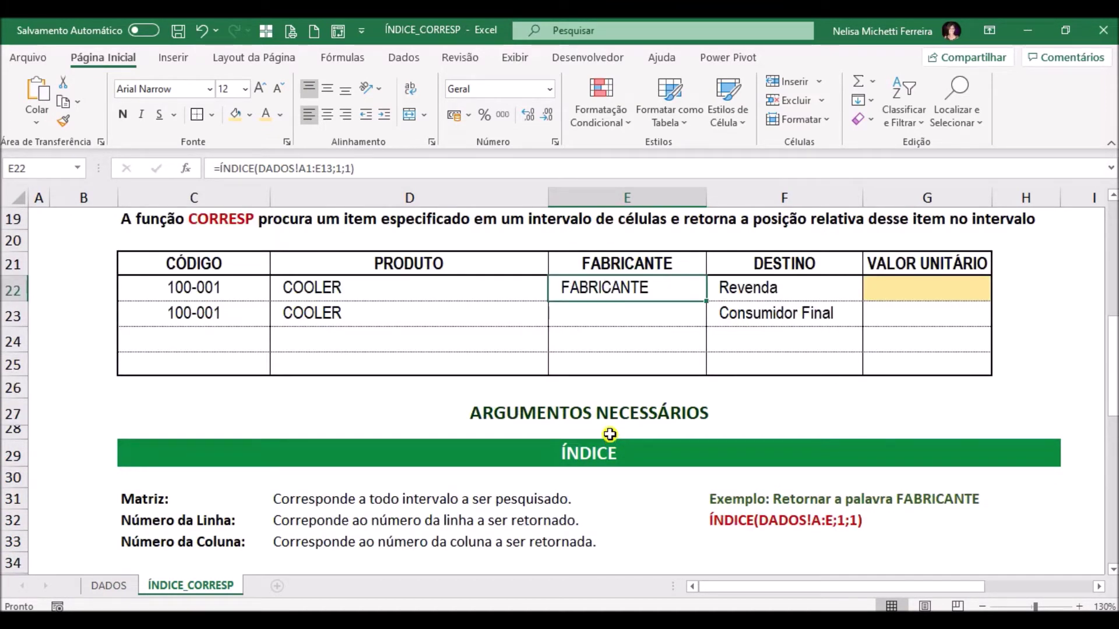
left_click(591, 314)
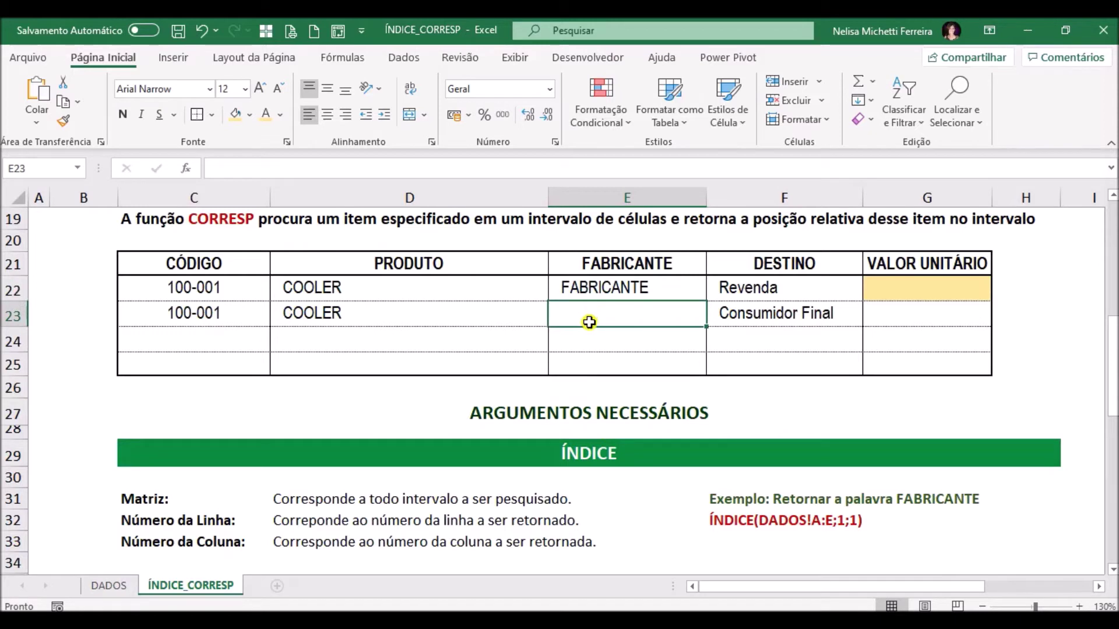
type("=")
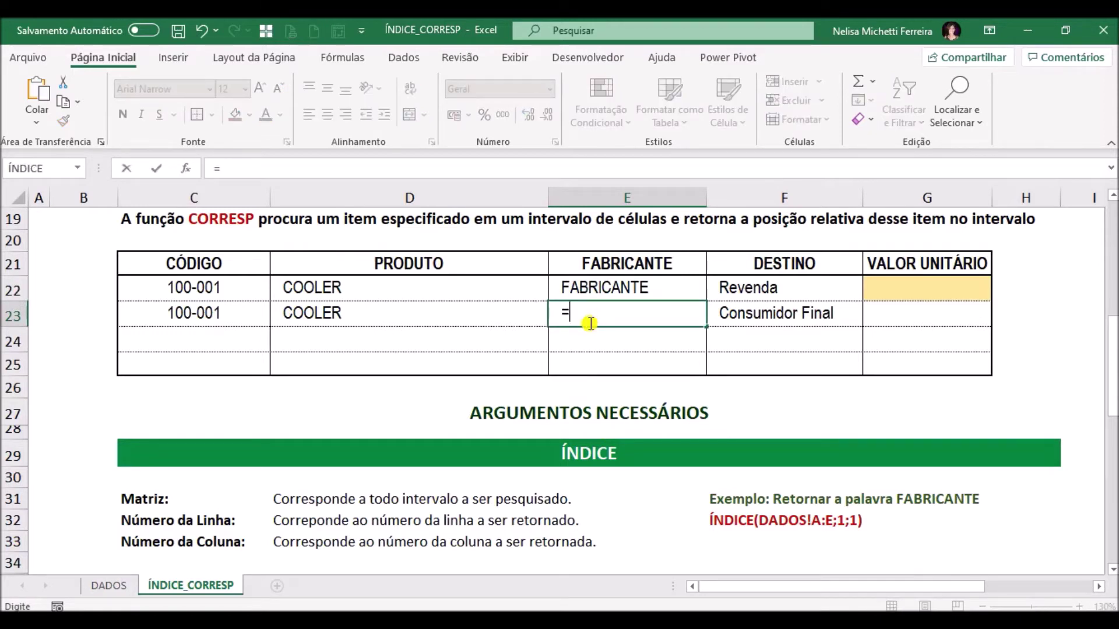
type("corr")
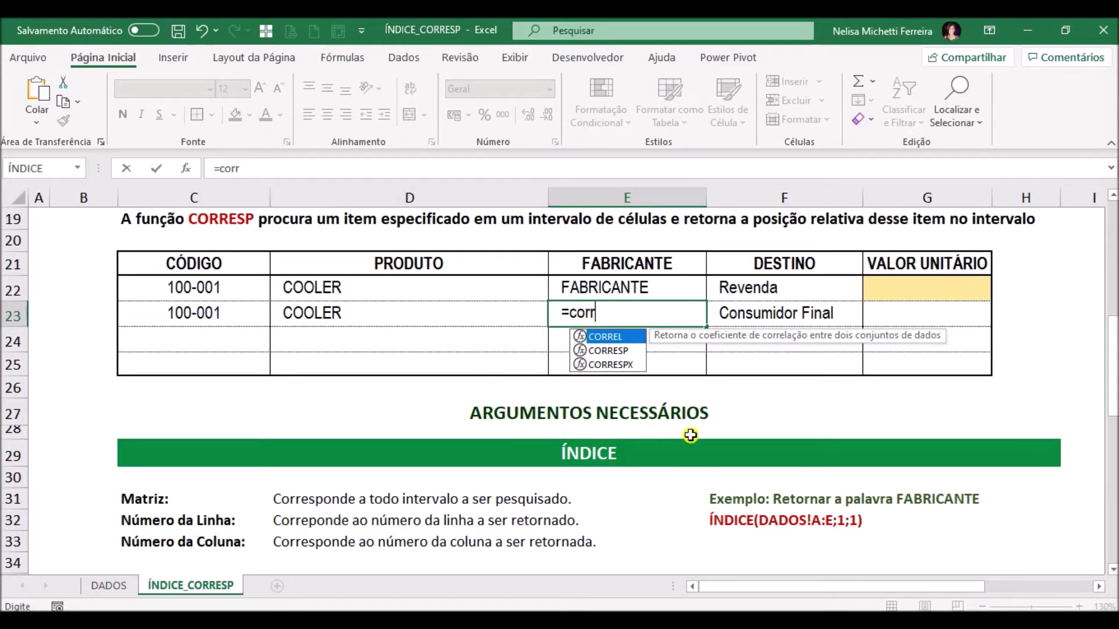
left_click(600, 348)
double_click(600, 349)
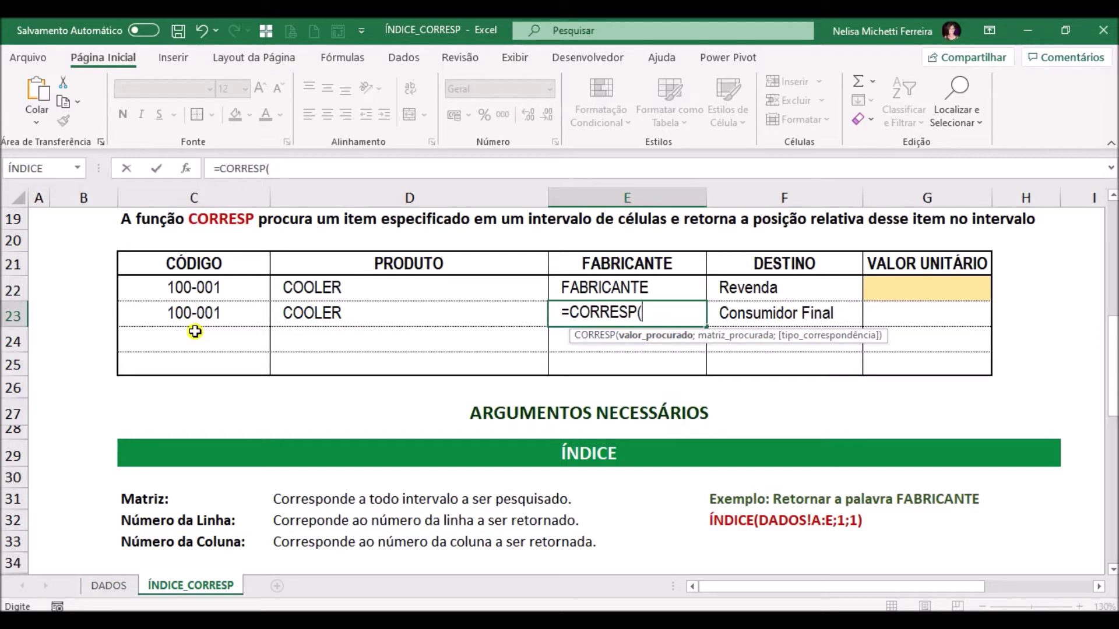
left_click(190, 289)
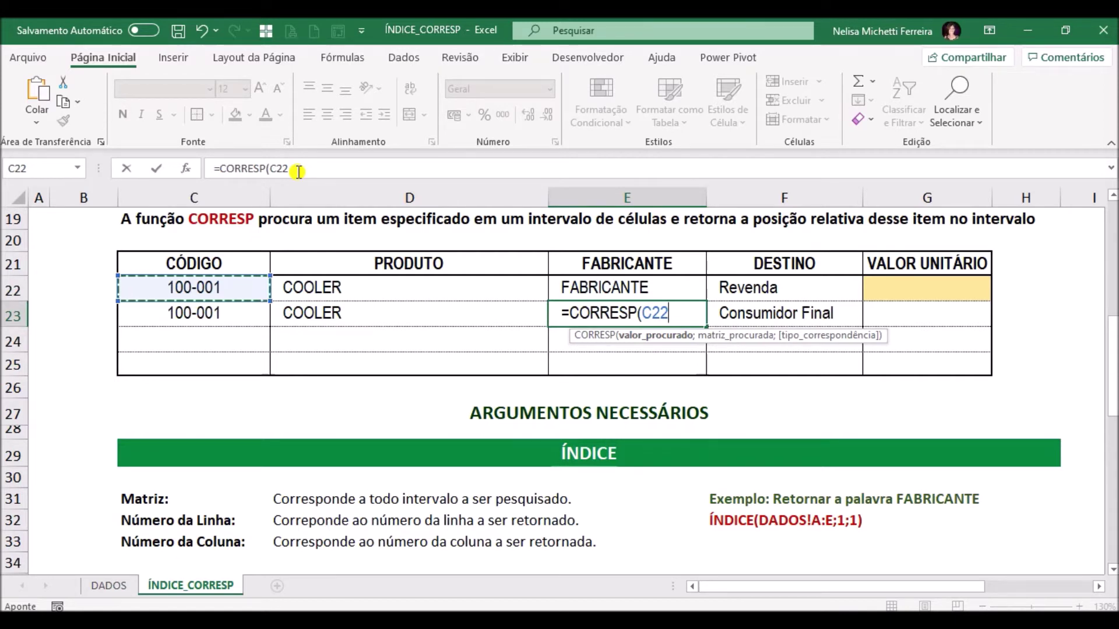
Open the CORRESP function arguments and set Matriz_procurada to the entire CÓDIGO column, DADOS!B:B.
left_click(186, 168)
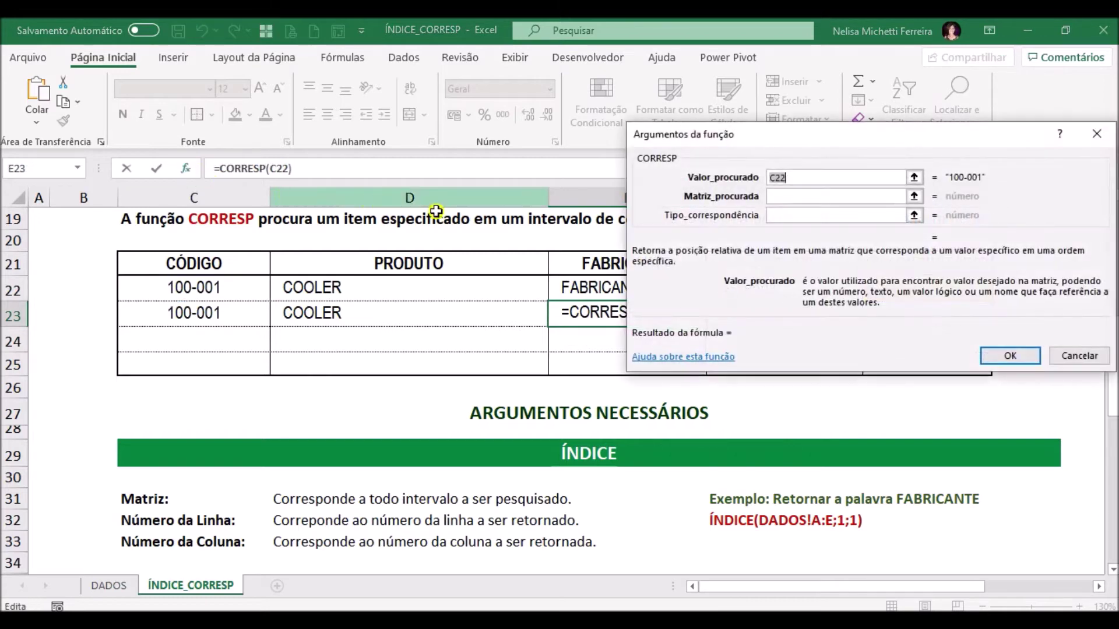
left_click(798, 195)
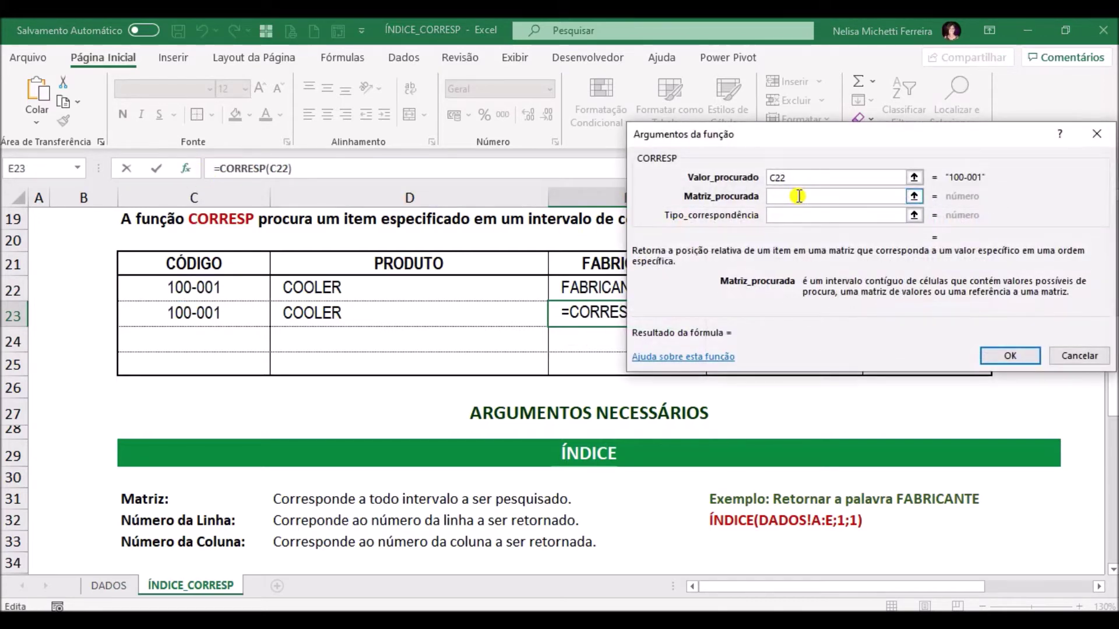
left_click(120, 593)
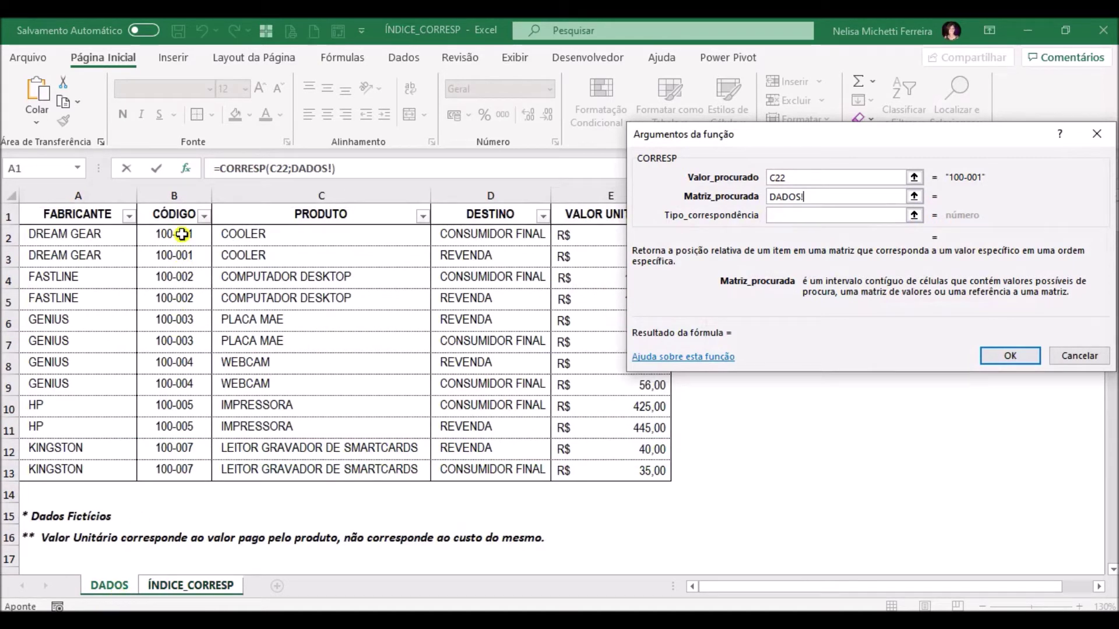
left_click_drag(173, 215, 167, 468)
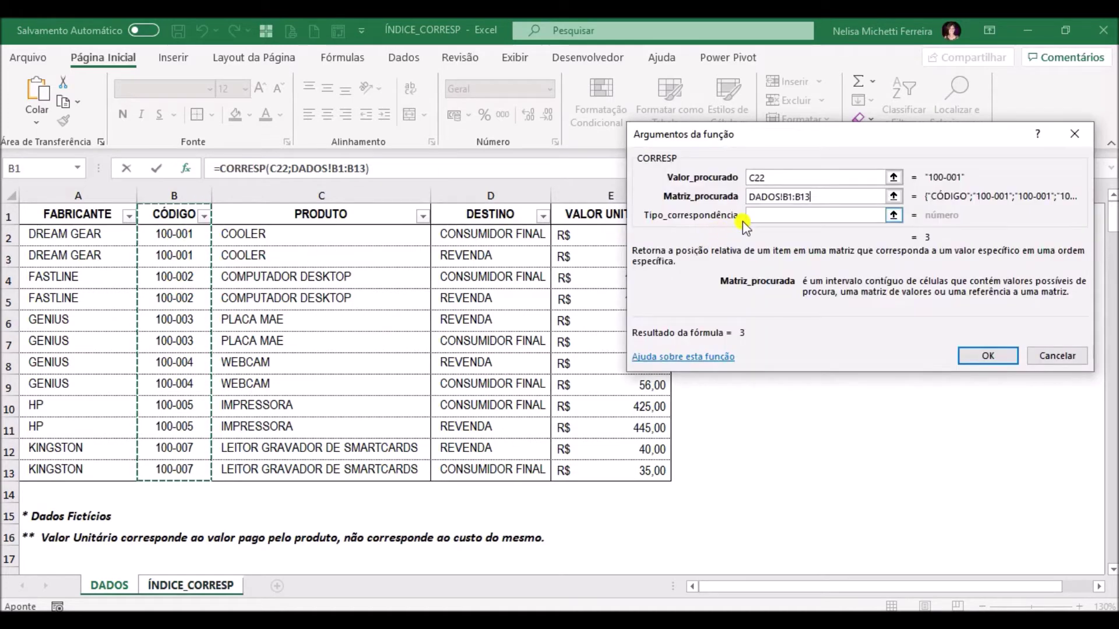
left_click(793, 197)
key("BackSpace")
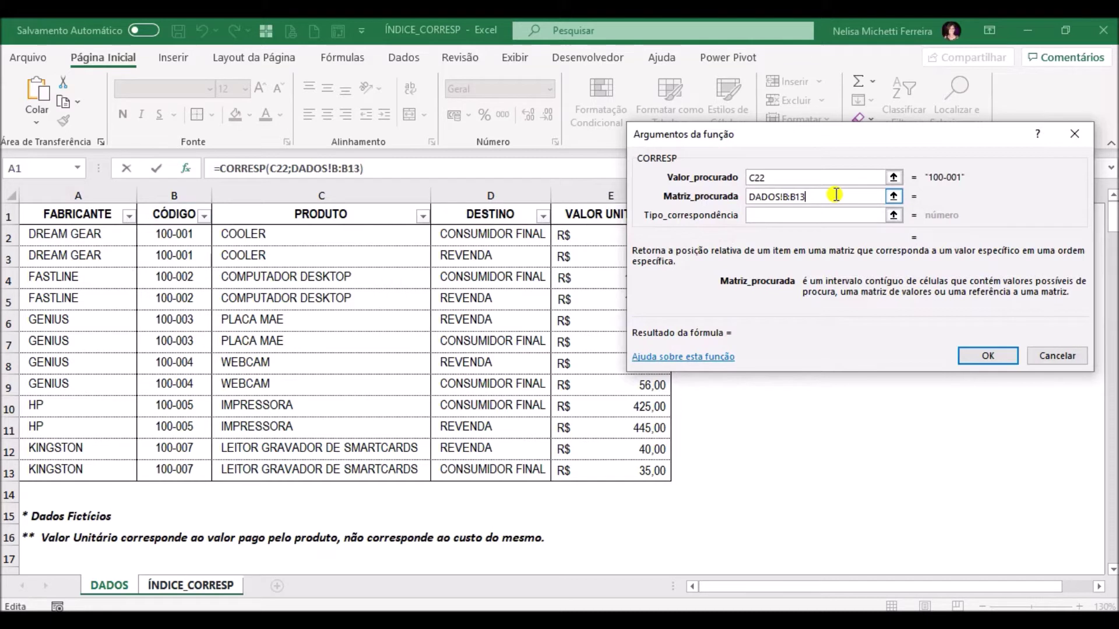
key("BackSpace")
key("BackSpace")
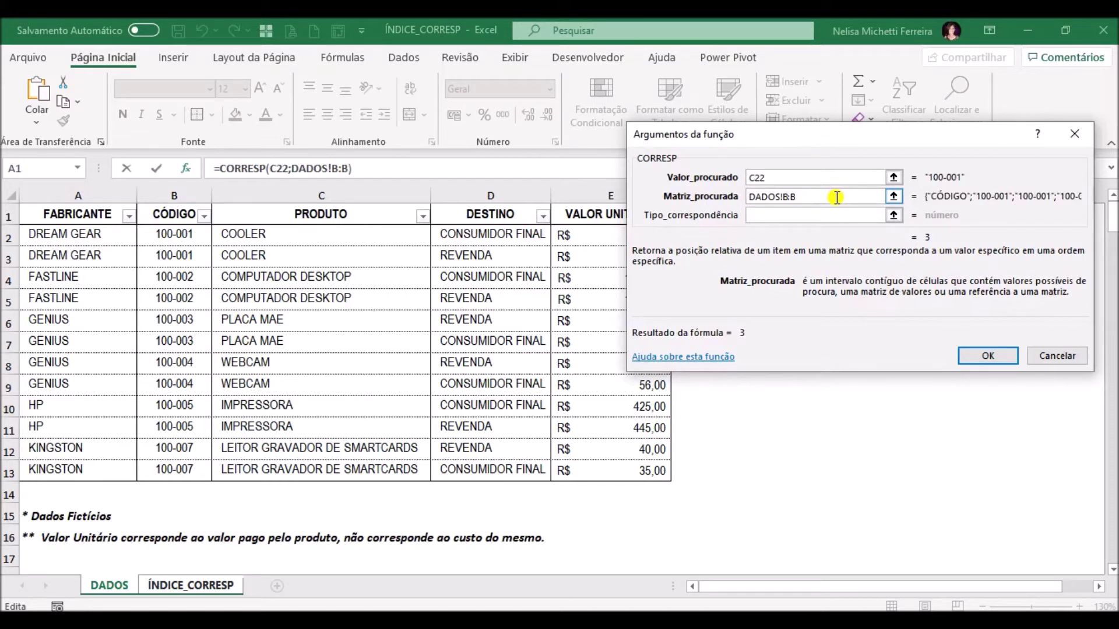
Set Tipo_correspondência of the CORRESP function to 0 and complete the formula.
left_click(803, 214)
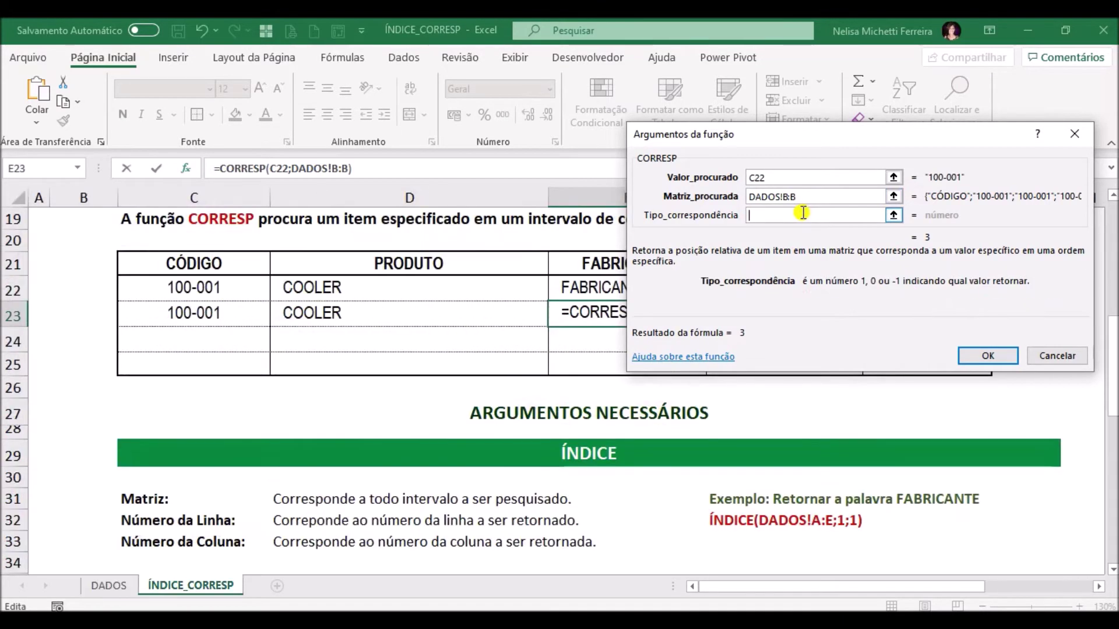
type("2")
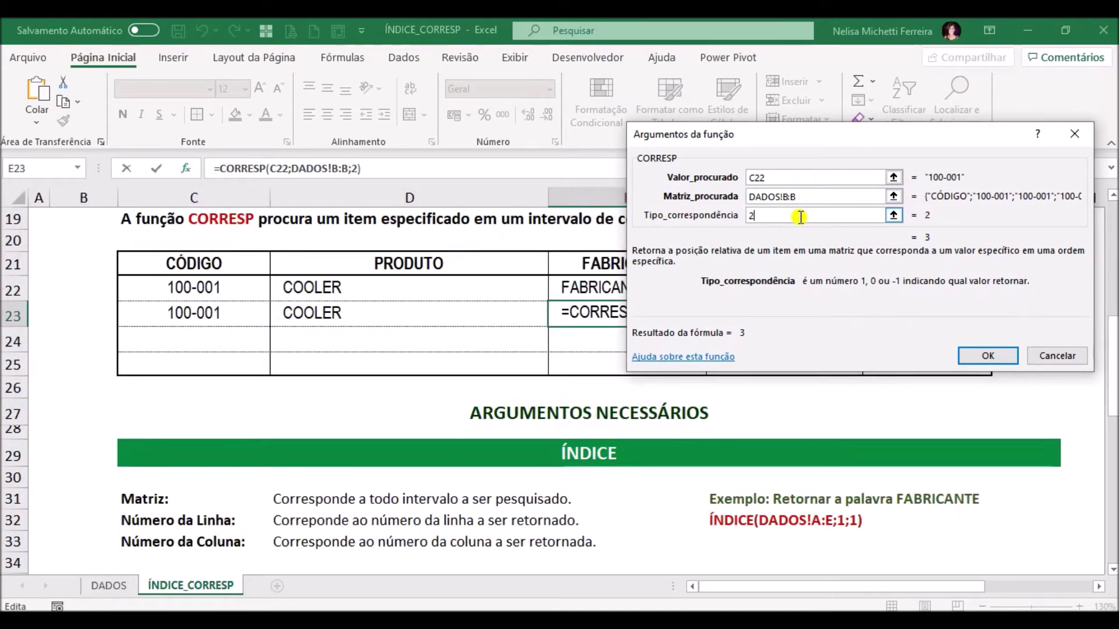
key("BackSpace")
type("0")
key("Return")
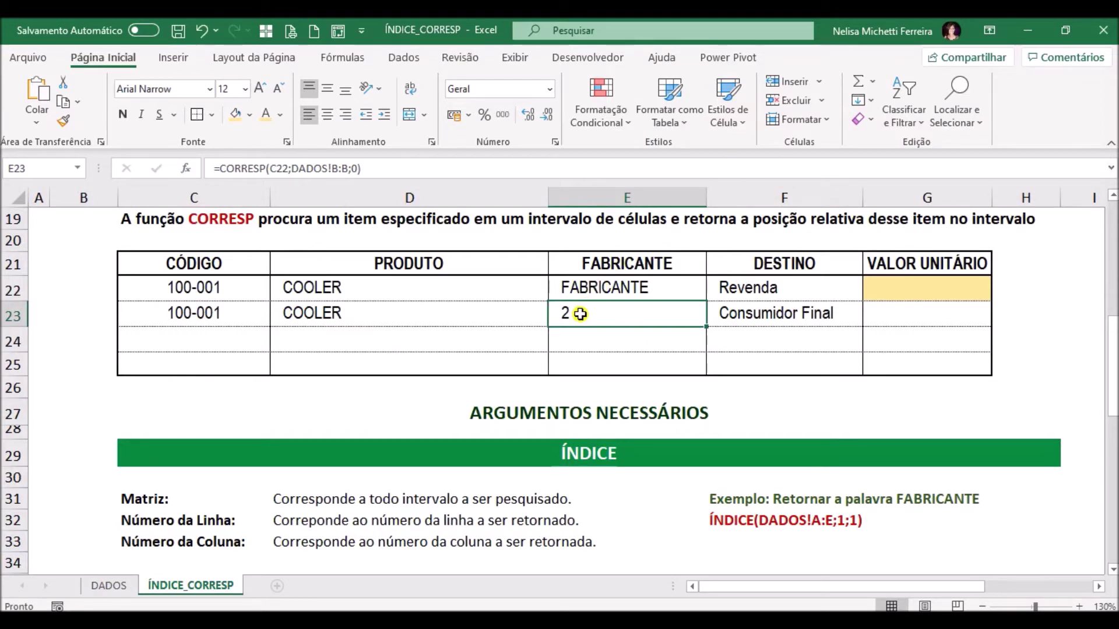
Check where code 100-001 occurs in the CÓDIGO column of DADOS, and review the ÍNDICE + CORRESP notes on the ÍNDICE_CORRESP sheet.
scroll(581, 314, "down", 3)
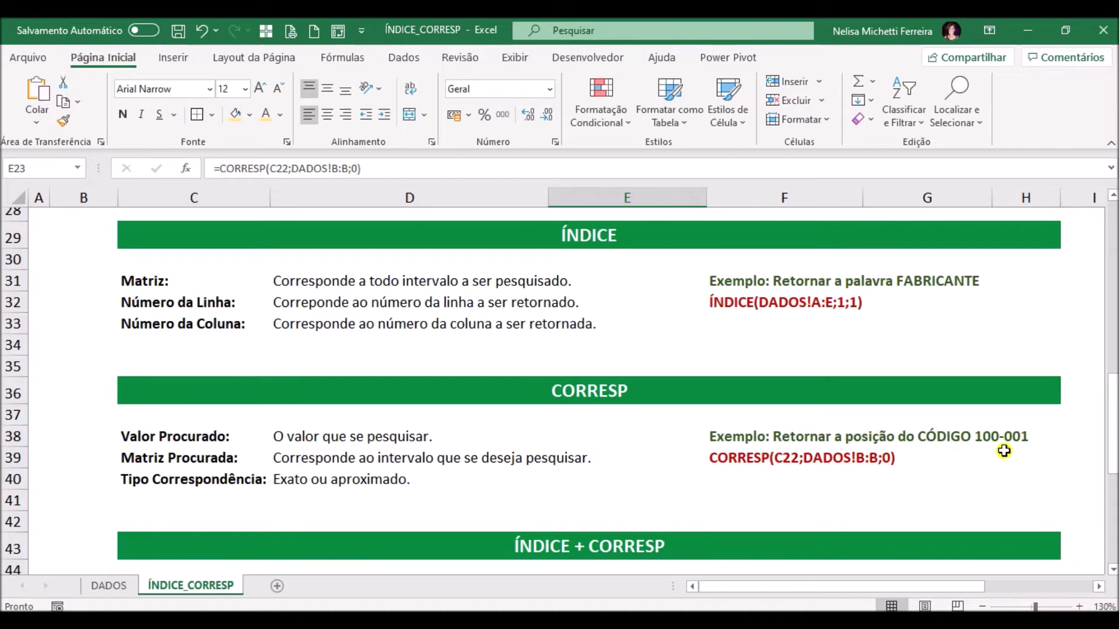
left_click(108, 585)
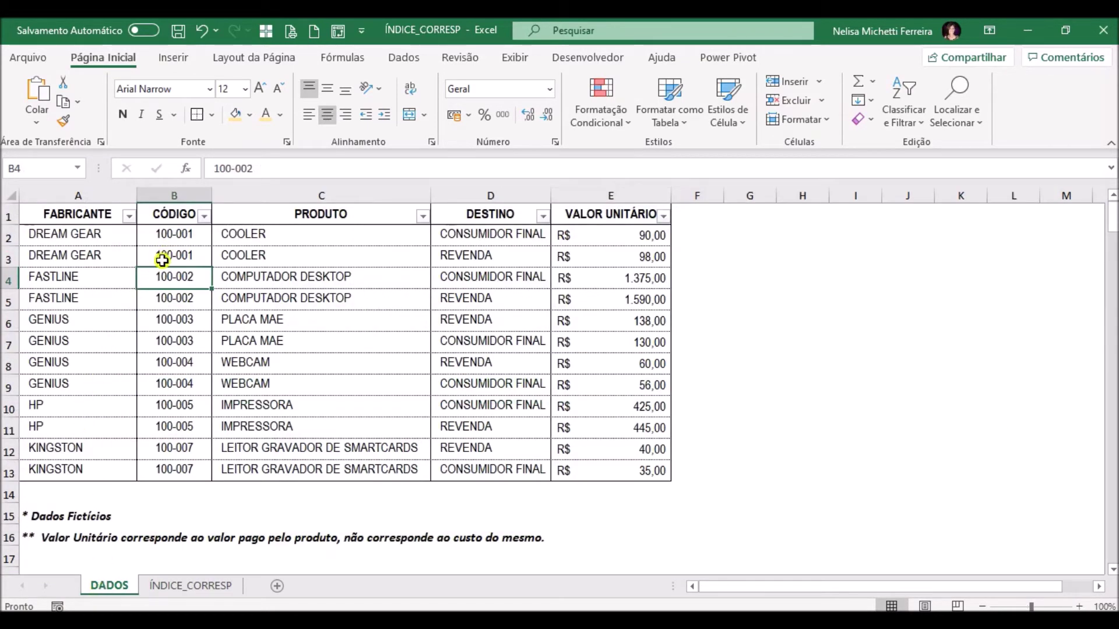
left_click(166, 239)
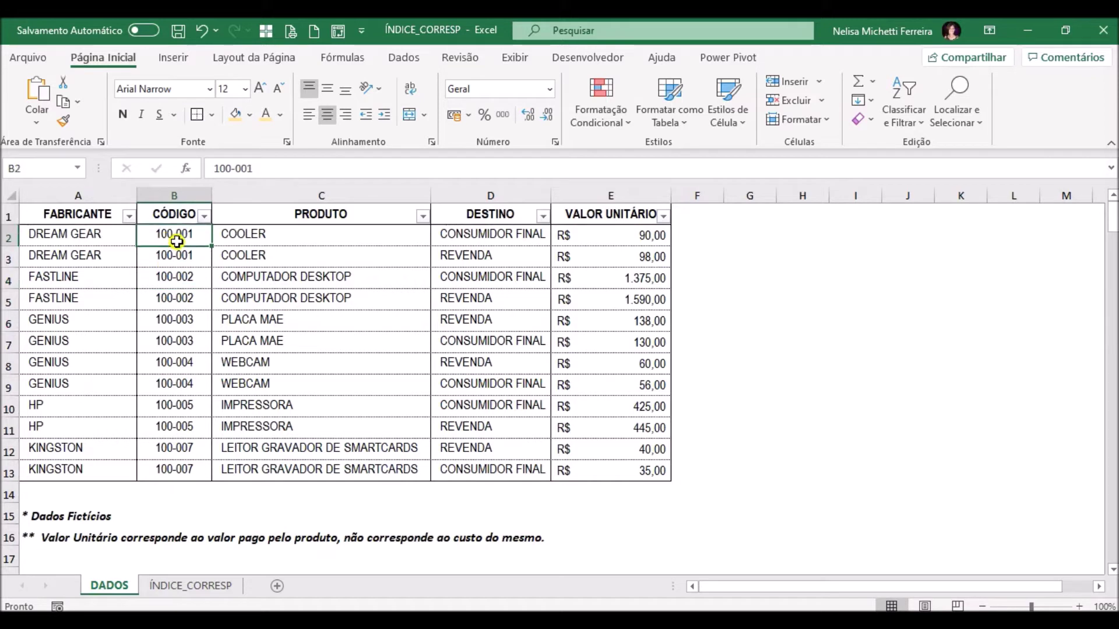
left_click(168, 251)
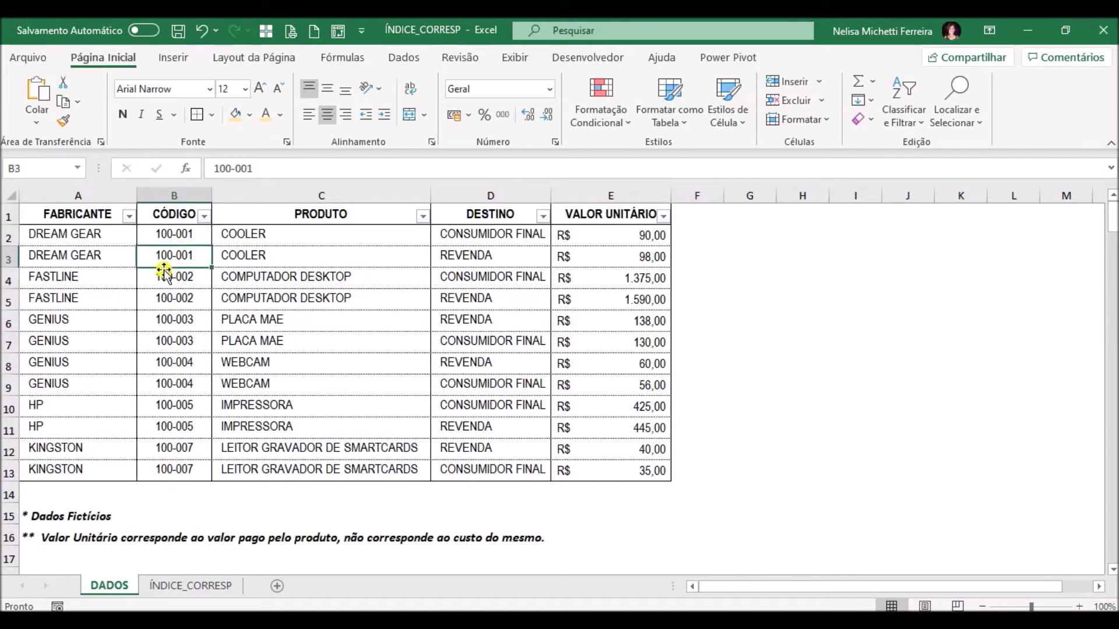
left_click(178, 236)
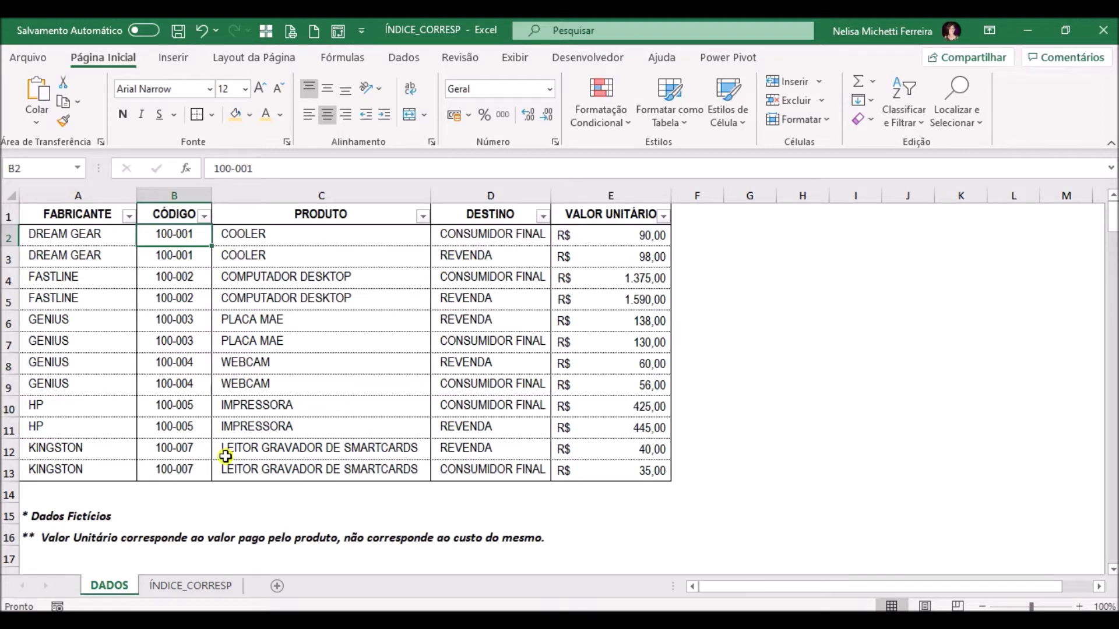
left_click(194, 583)
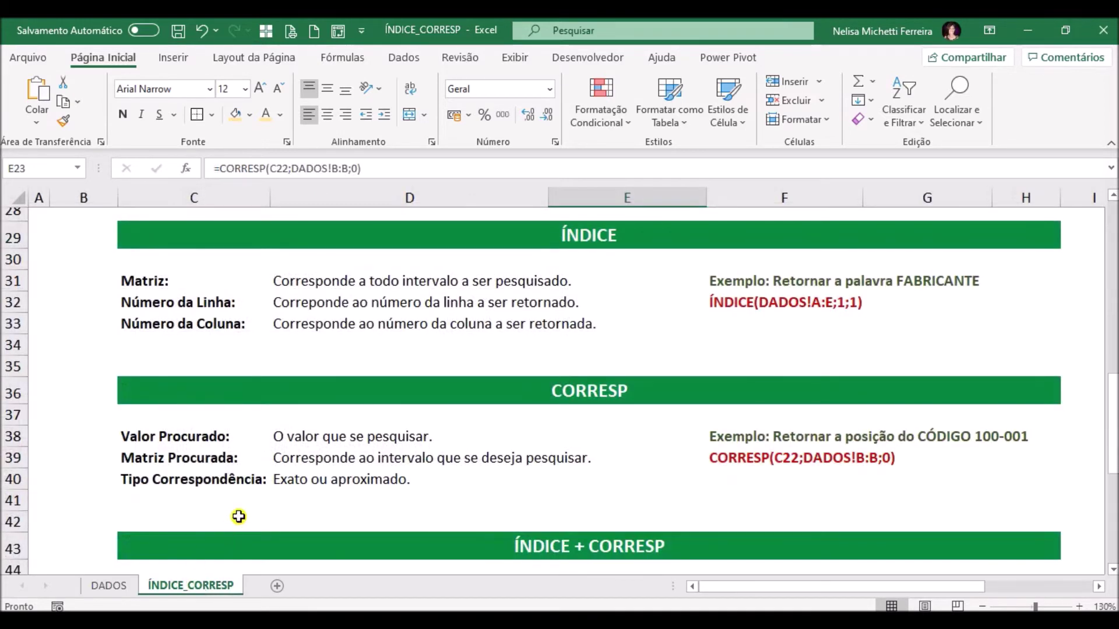
scroll(239, 517, "down", 2)
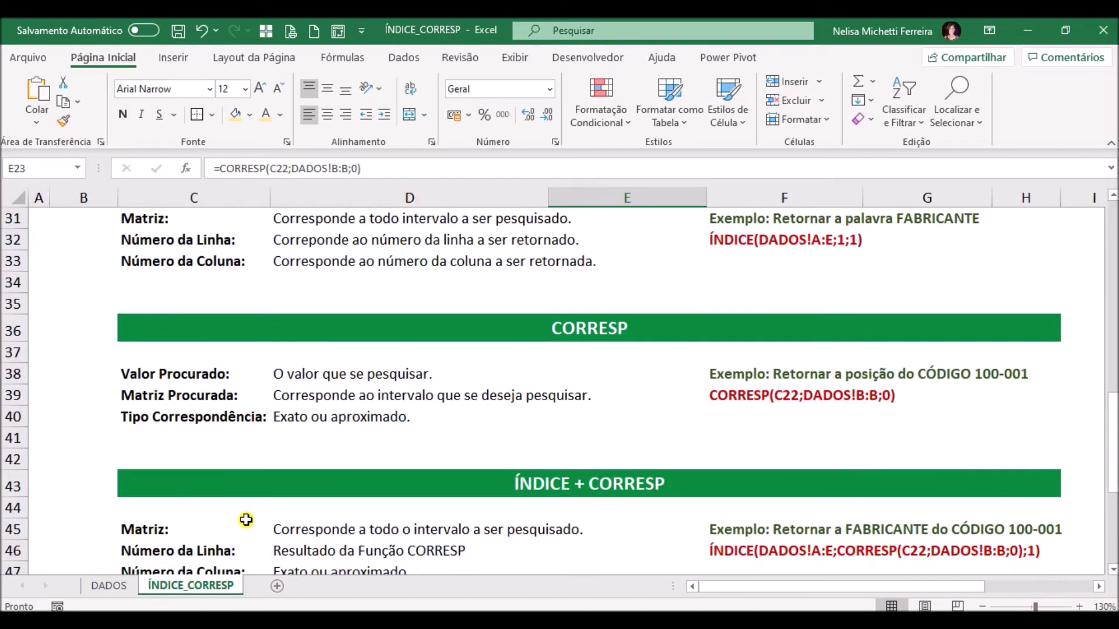
scroll(247, 520, "down", 1)
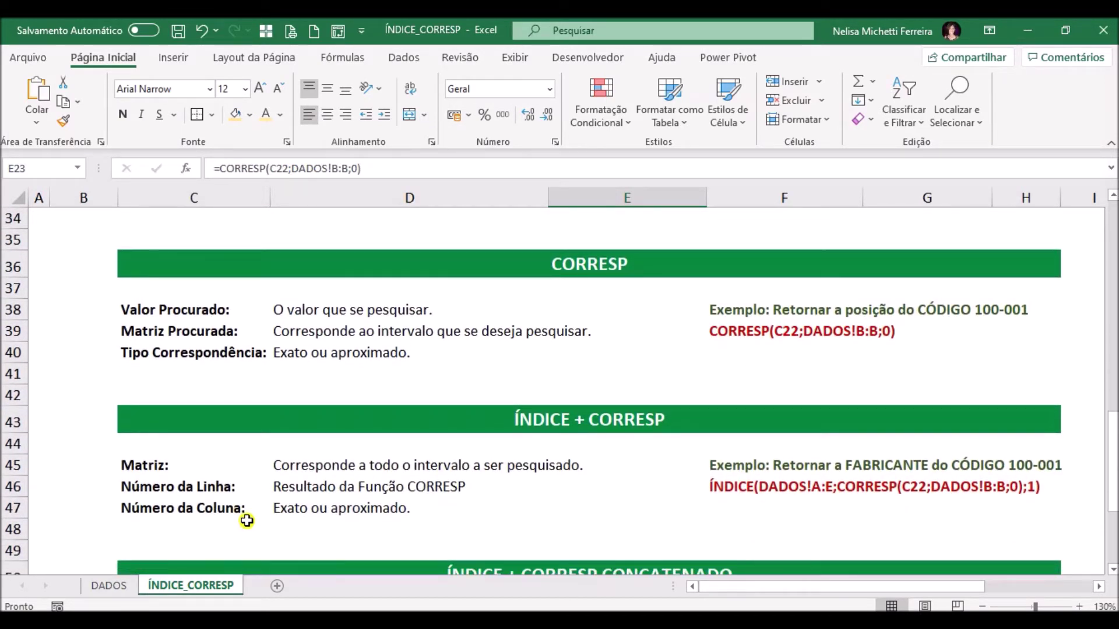
scroll(247, 520, "down", 2)
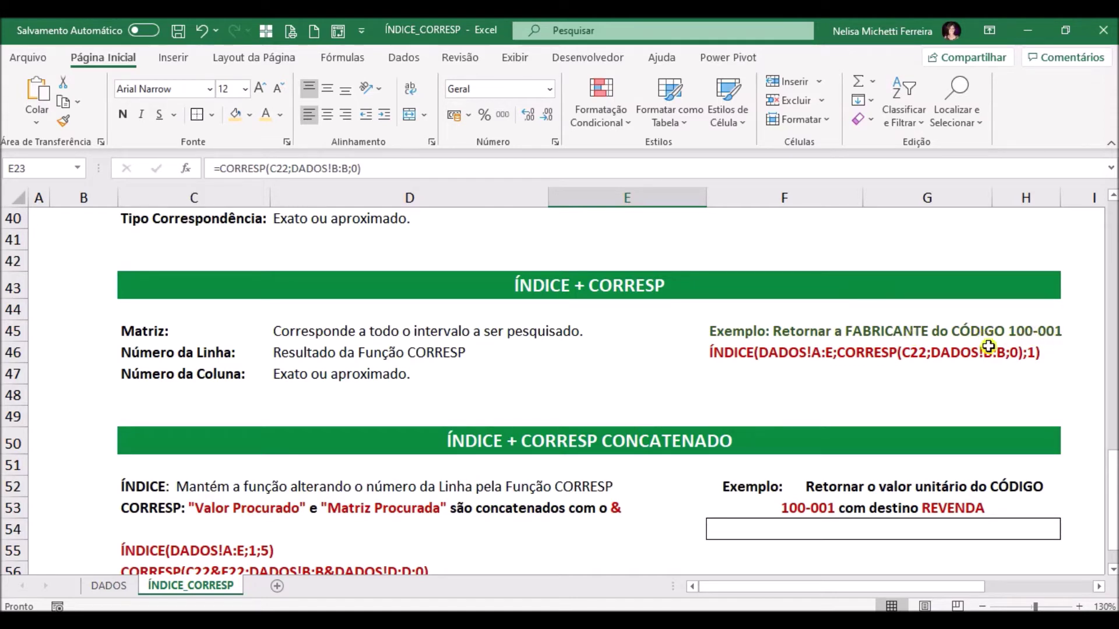
scroll(933, 340, "up", 3)
scroll(887, 339, "up", 6)
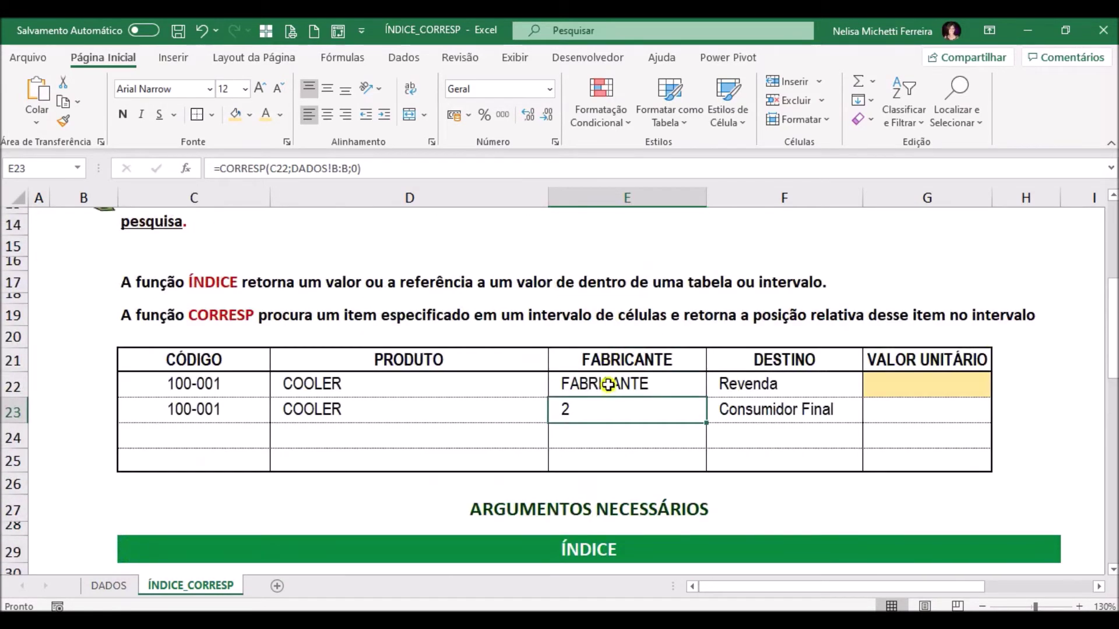
Copy the CORRESP expression from E23 without its equals sign, leave the formula unchanged, and select the ÍNDICE formula cell E22.
left_click(610, 387)
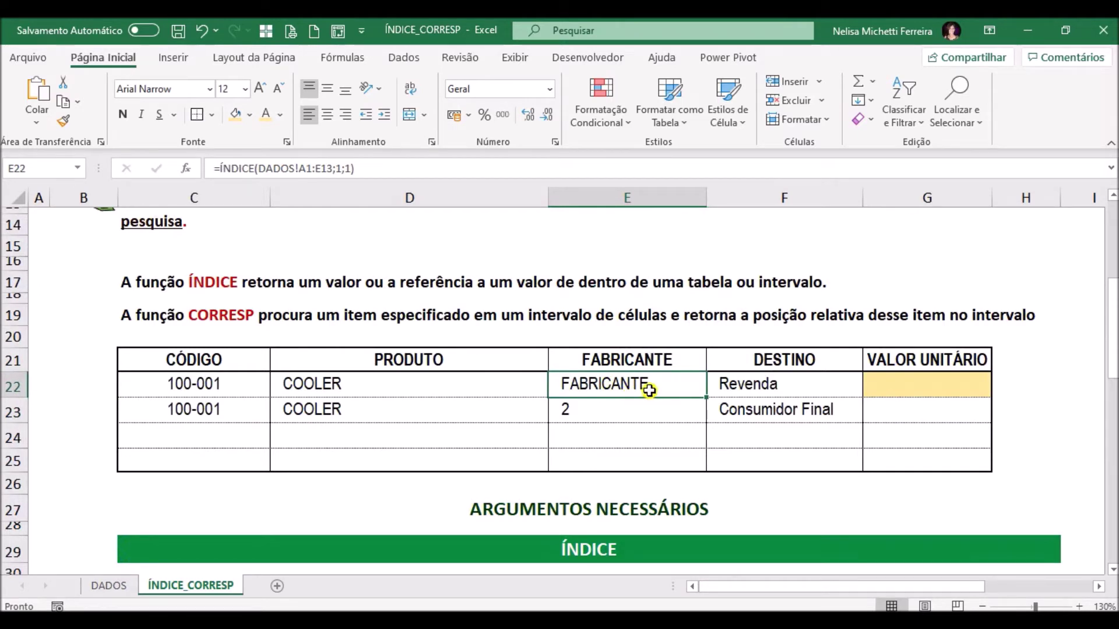
left_click(594, 411)
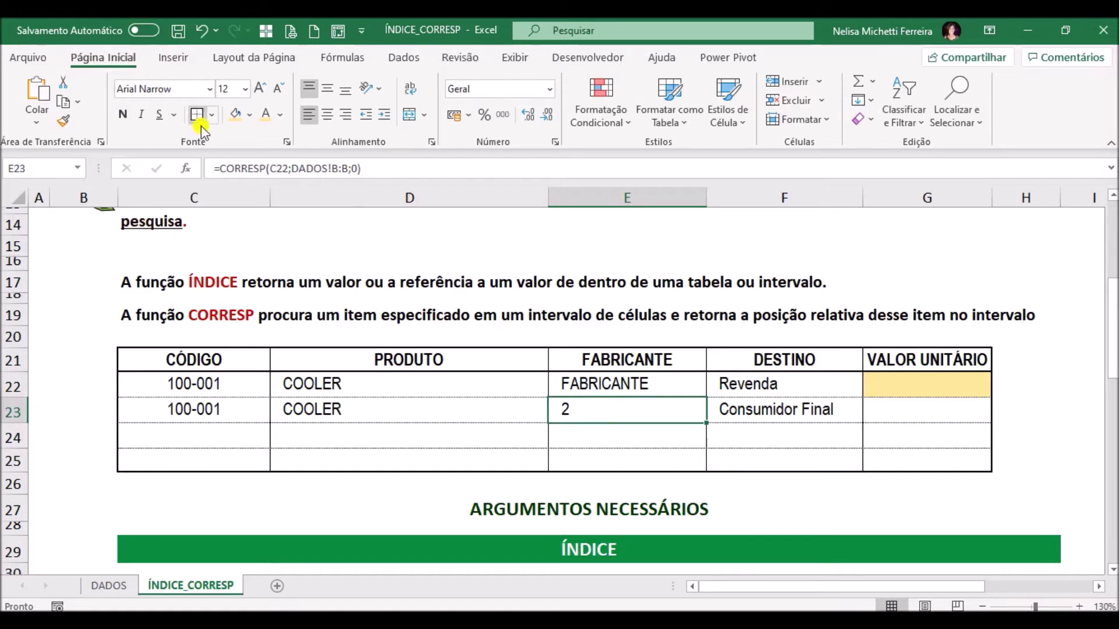
left_click_drag(220, 168, 375, 168)
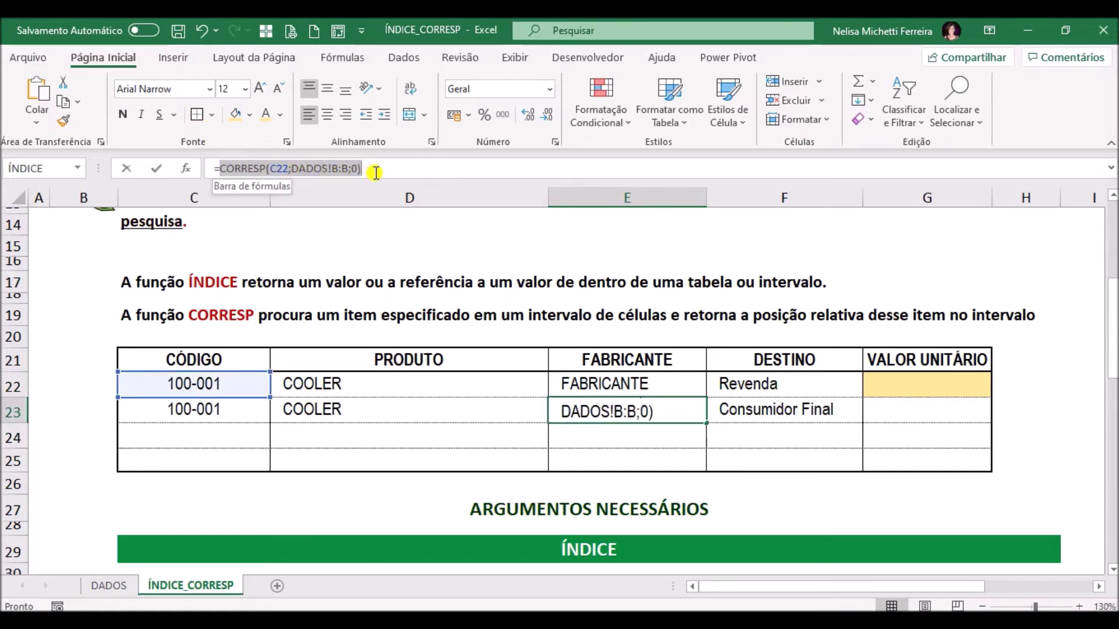
left_click(63, 106)
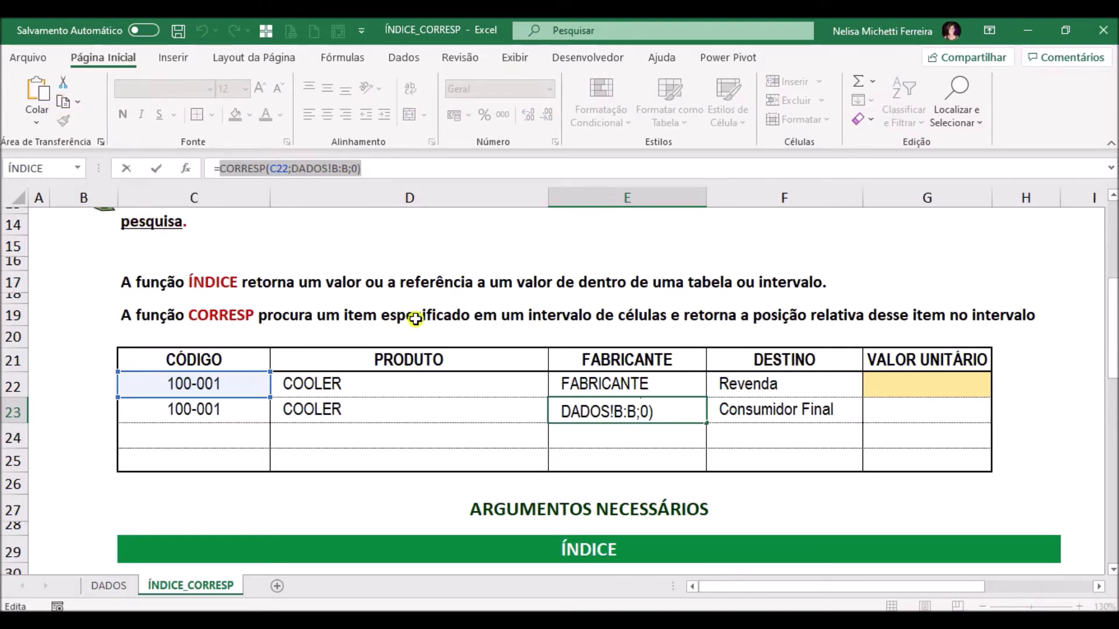
key("Escape")
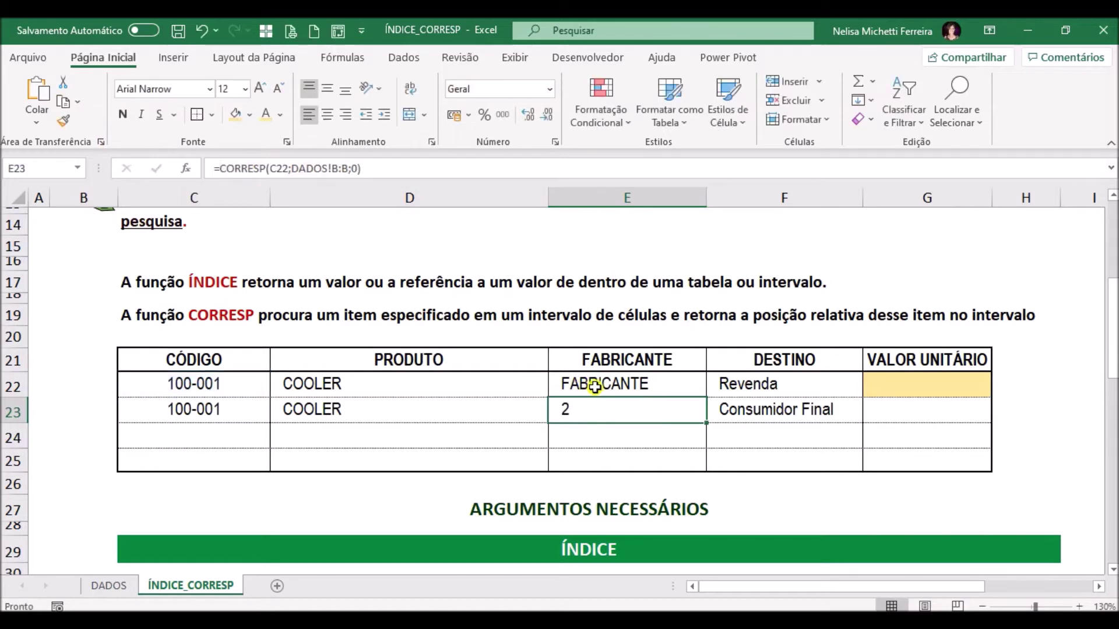
left_click(613, 383)
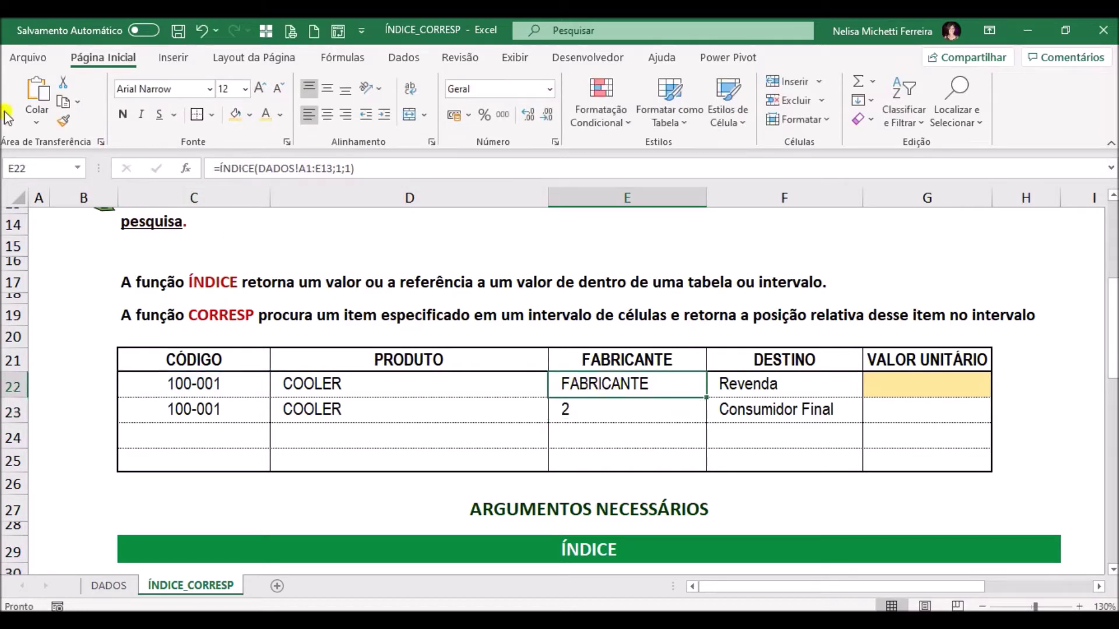
Change the Núm_linha argument of the ÍNDICE formula in E22 to 2, keeping the matriz;núm_linha;núm_coluna form.
left_click(187, 170)
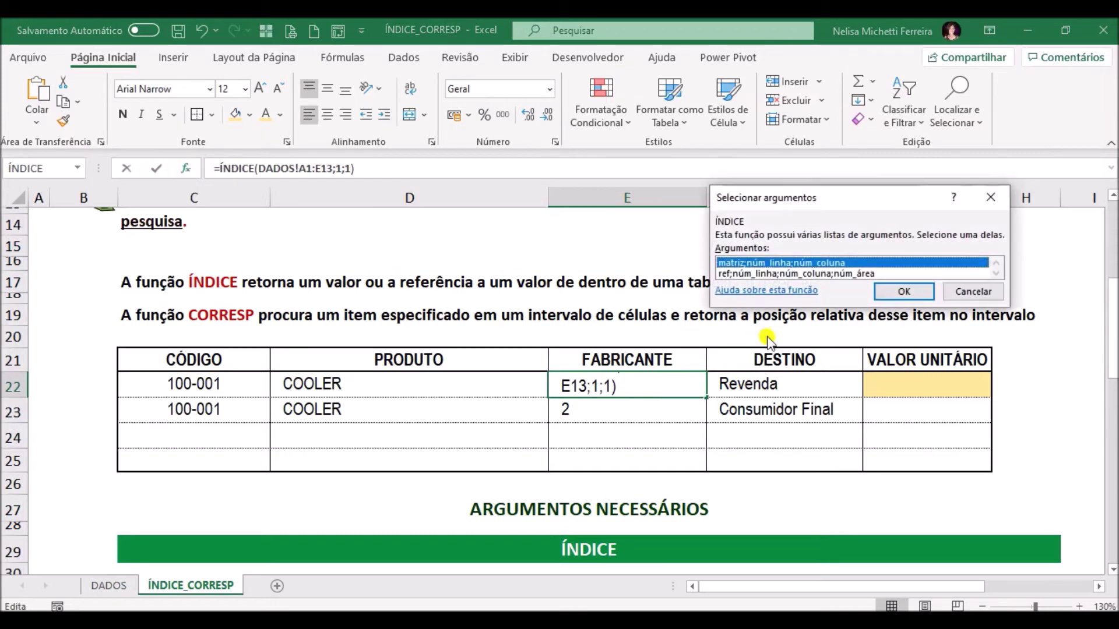
left_click(903, 291)
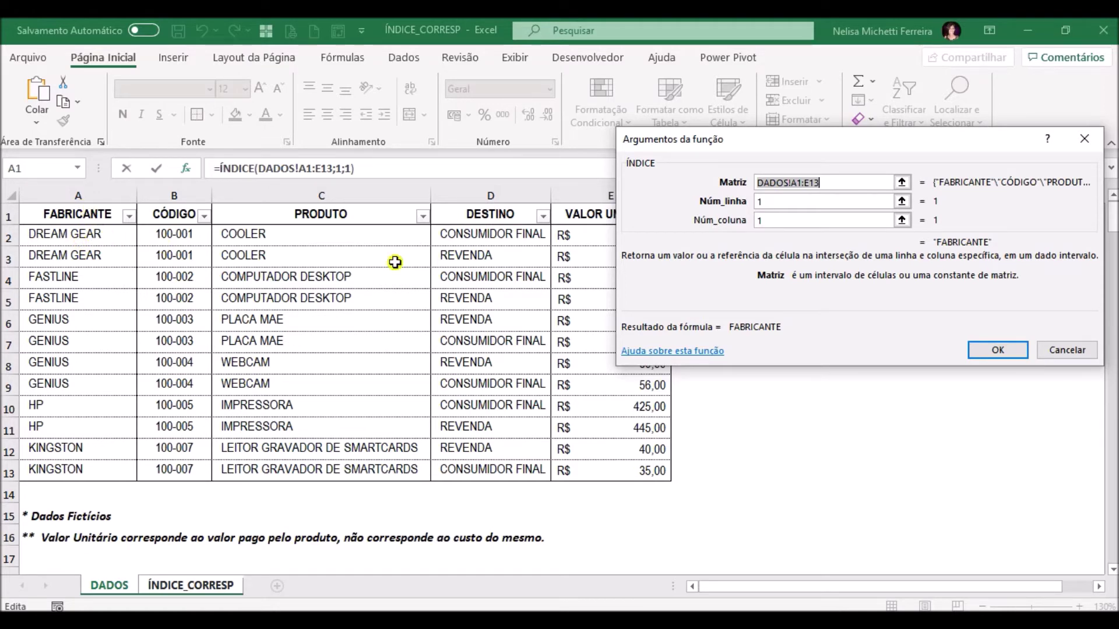
left_click(761, 204)
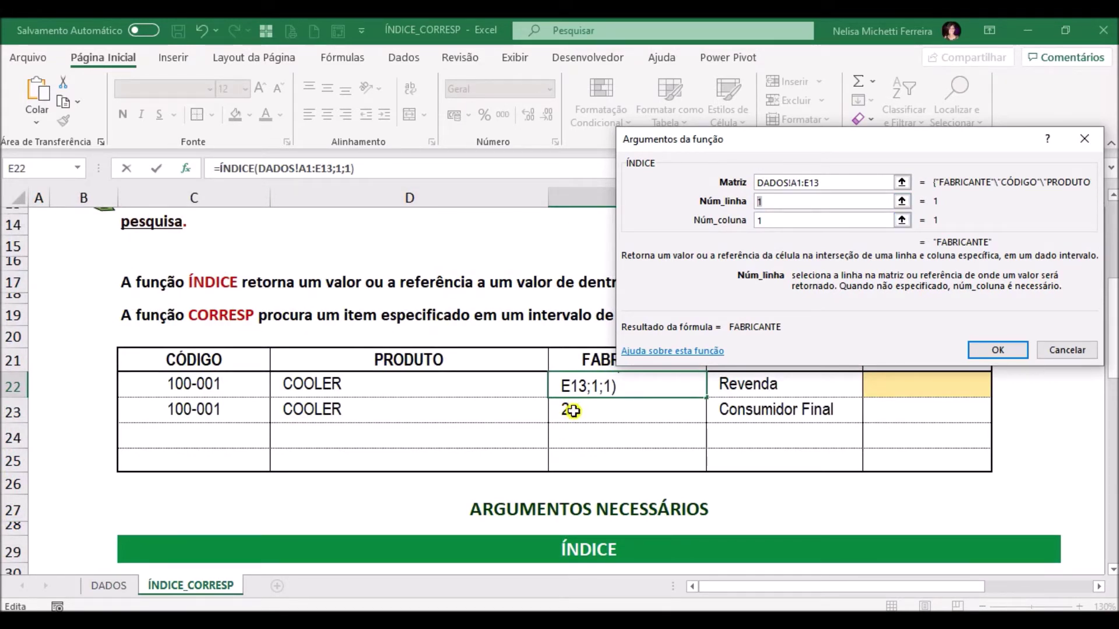
type("2")
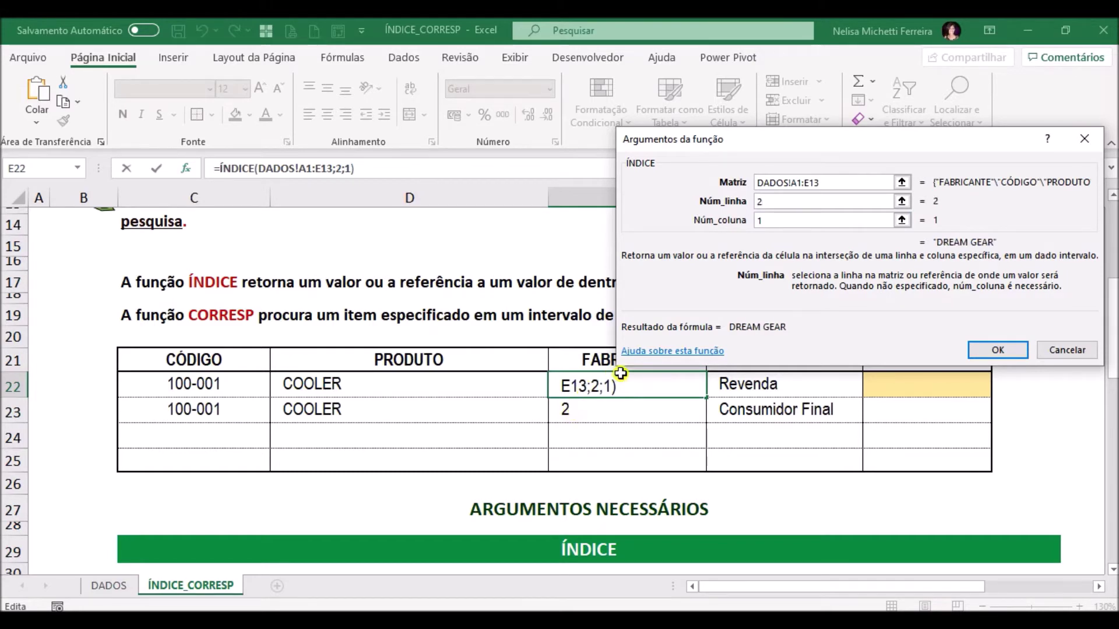
left_click(1006, 352)
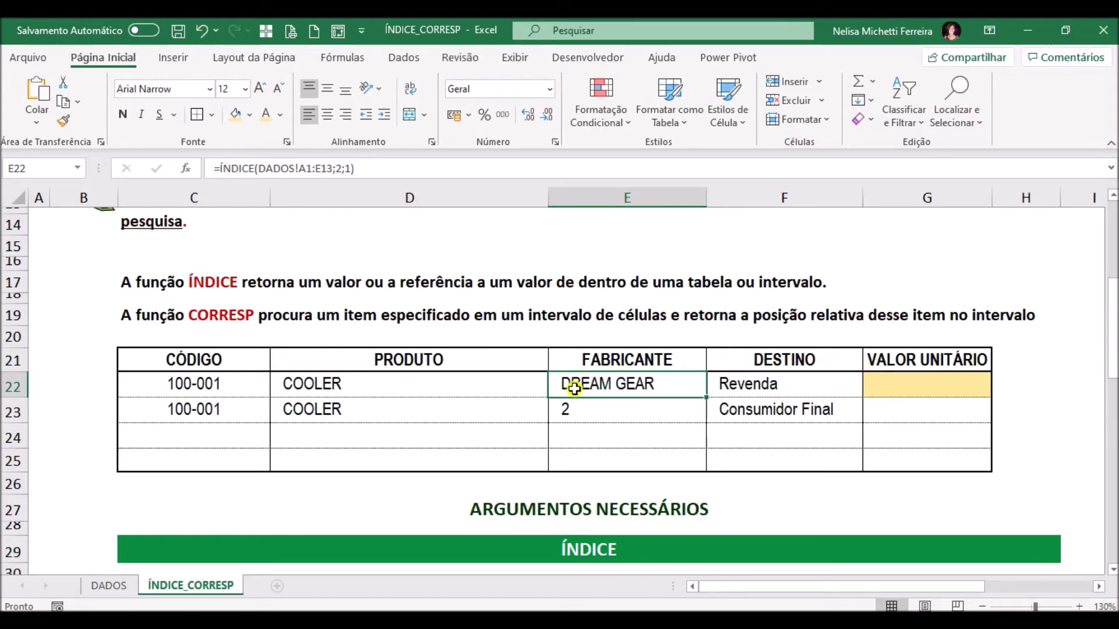
Try a PROCV formula in E22 with C22 as Valor_procurado, and open its function arguments.
scroll(574, 402, "down", 9)
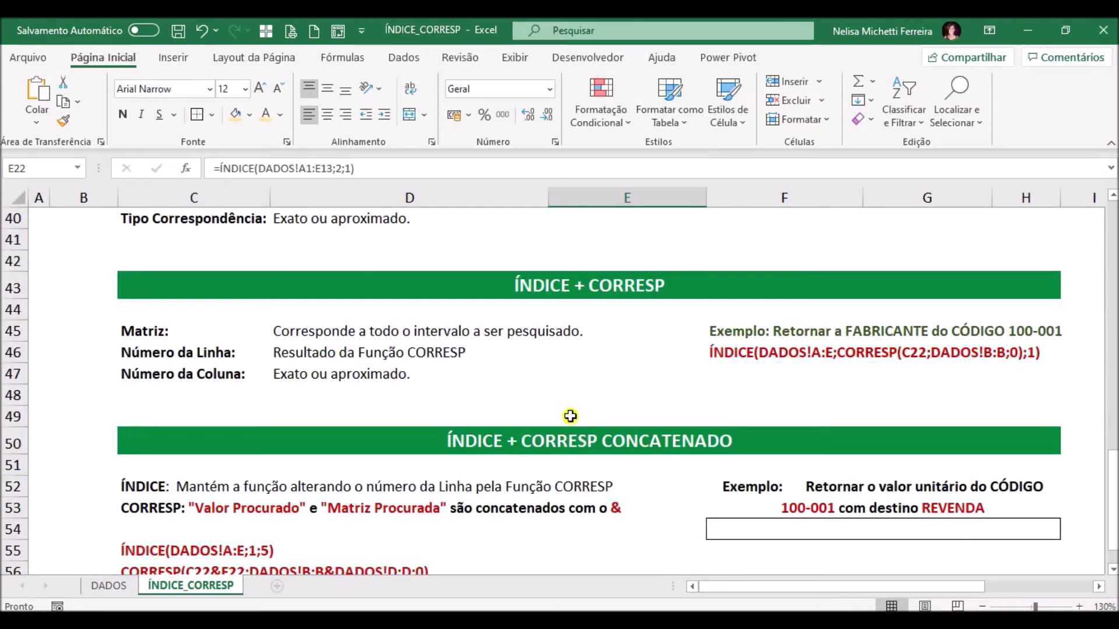
scroll(570, 416, "down", 2)
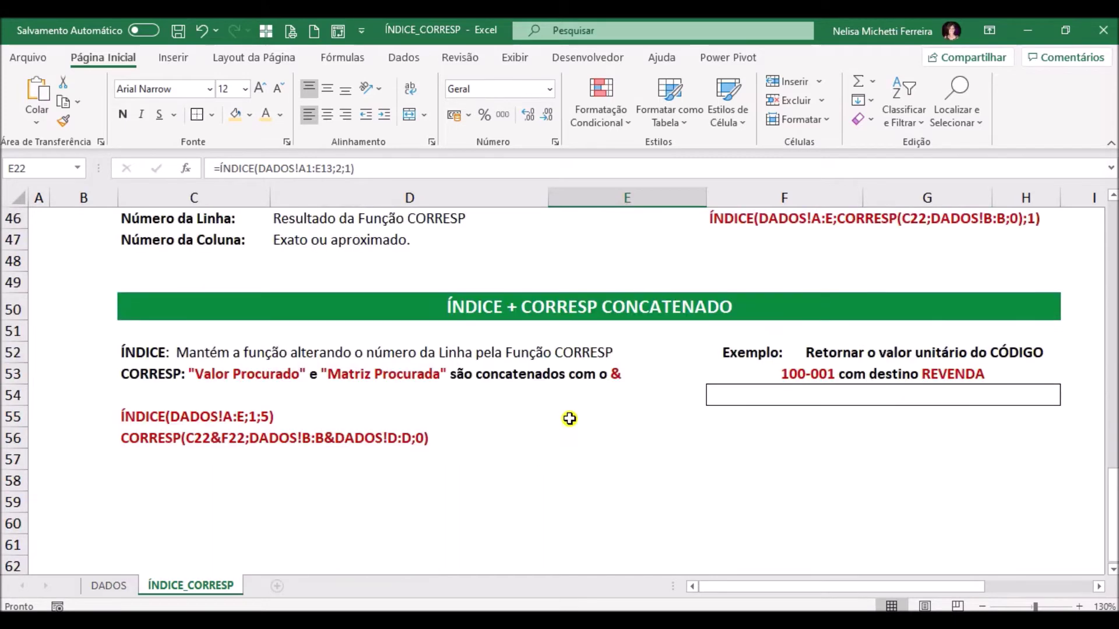
scroll(569, 419, "up", 8)
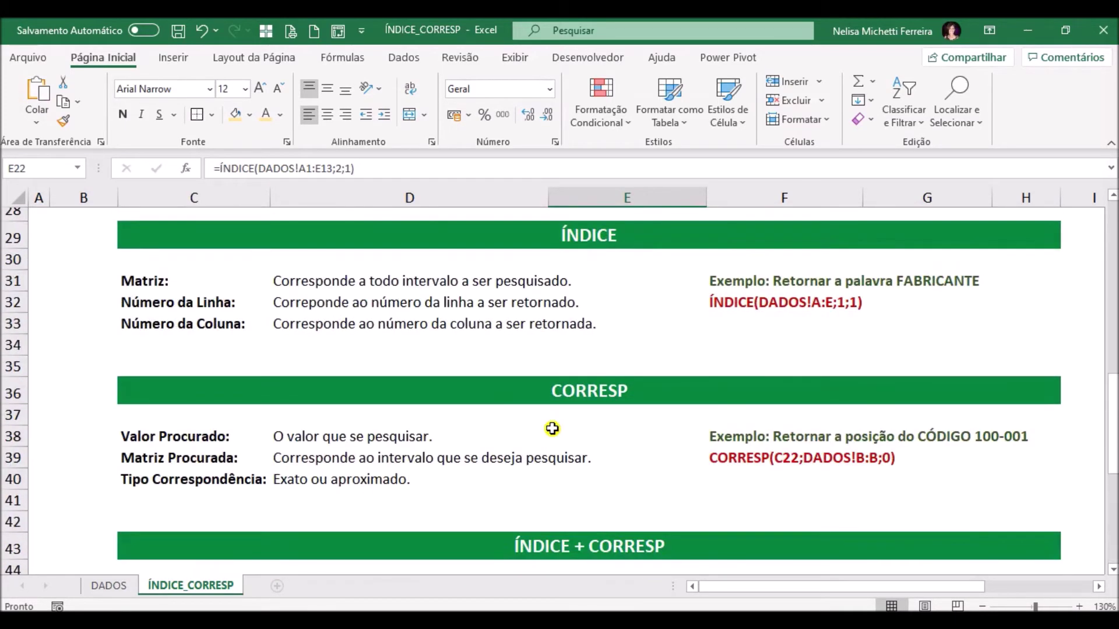
scroll(552, 429, "up", 3)
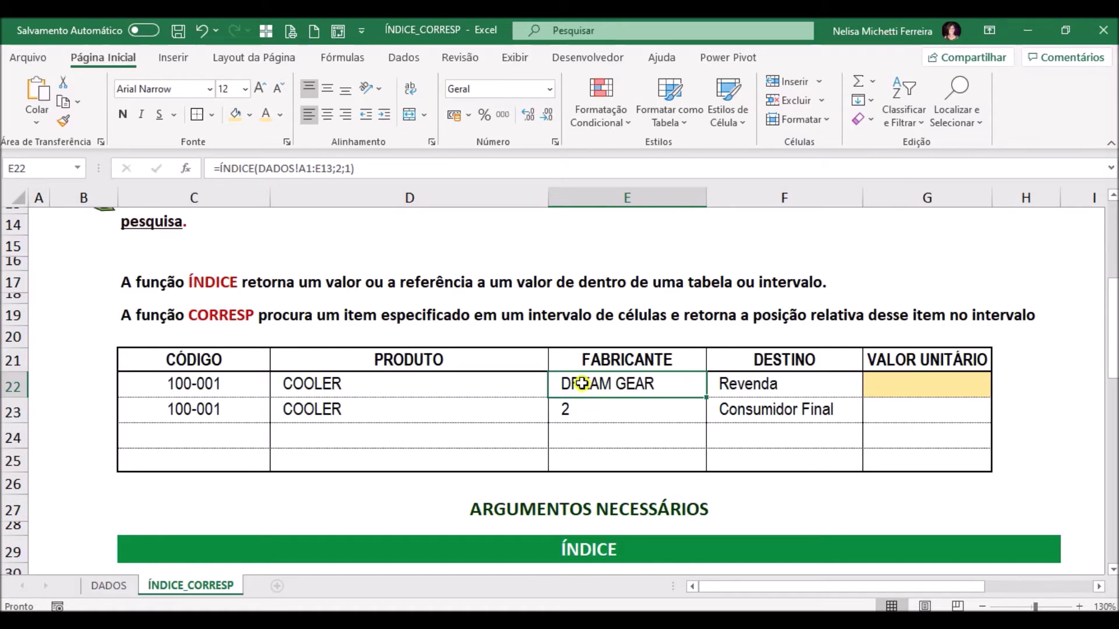
type("=procv")
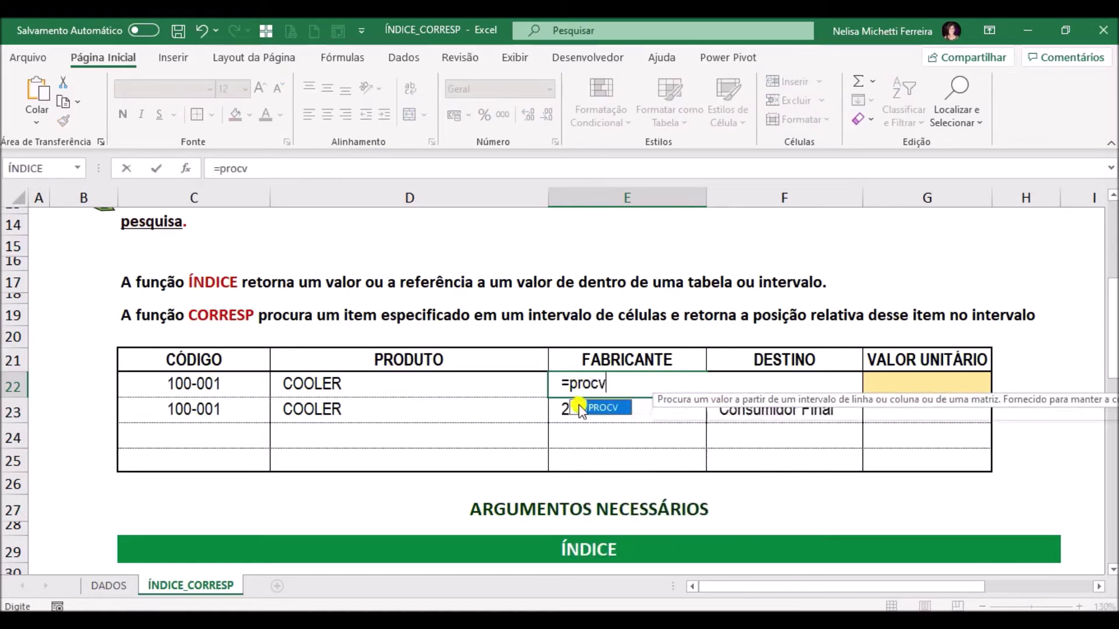
type("(")
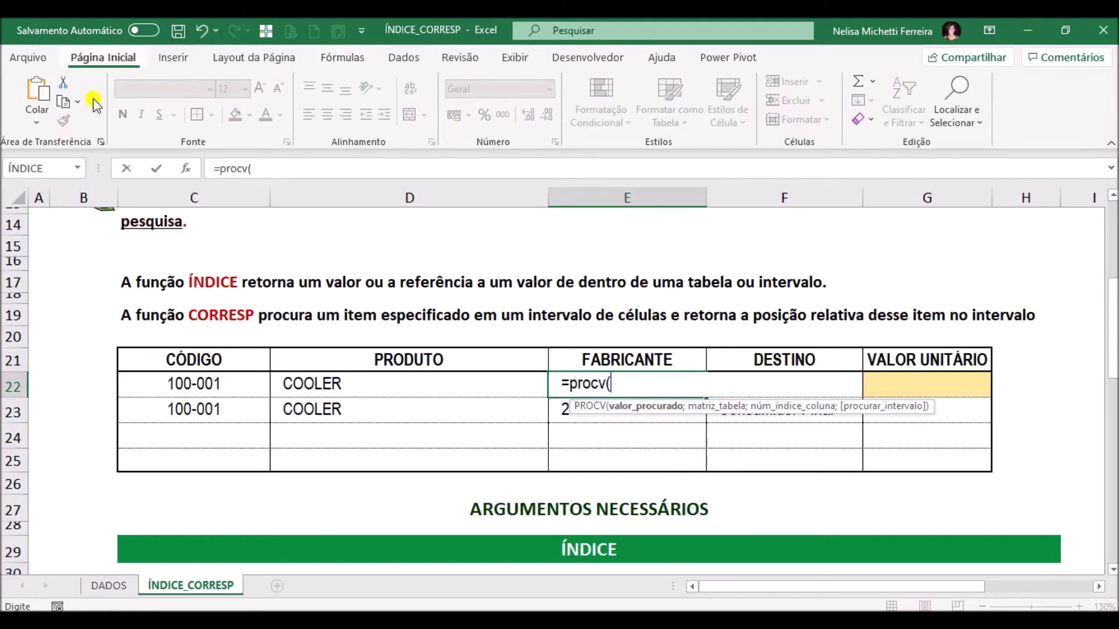
left_click(211, 387)
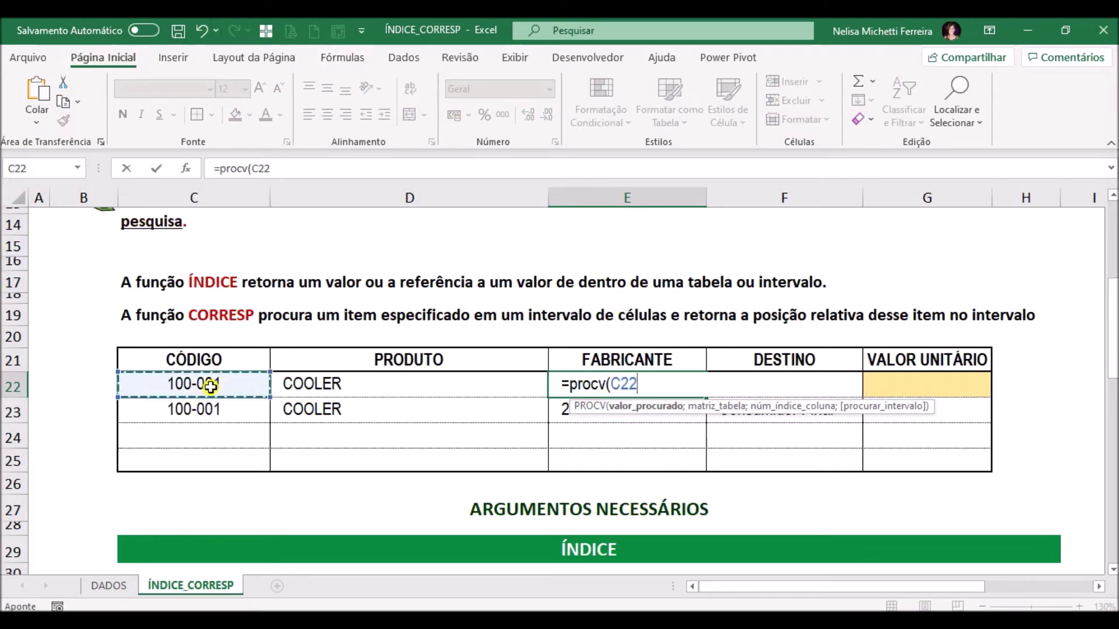
left_click(182, 167)
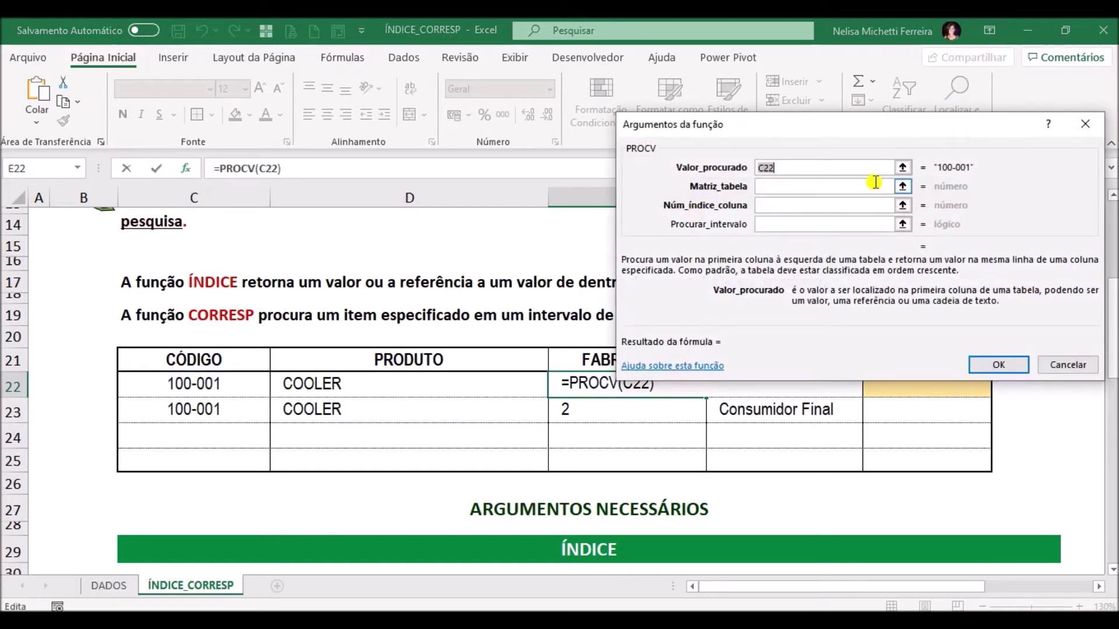
Set Matriz_tabela of the PROCV function to DADOS!A2:B13, covering the FABRICANTE and CÓDIGO columns.
left_click(902, 186)
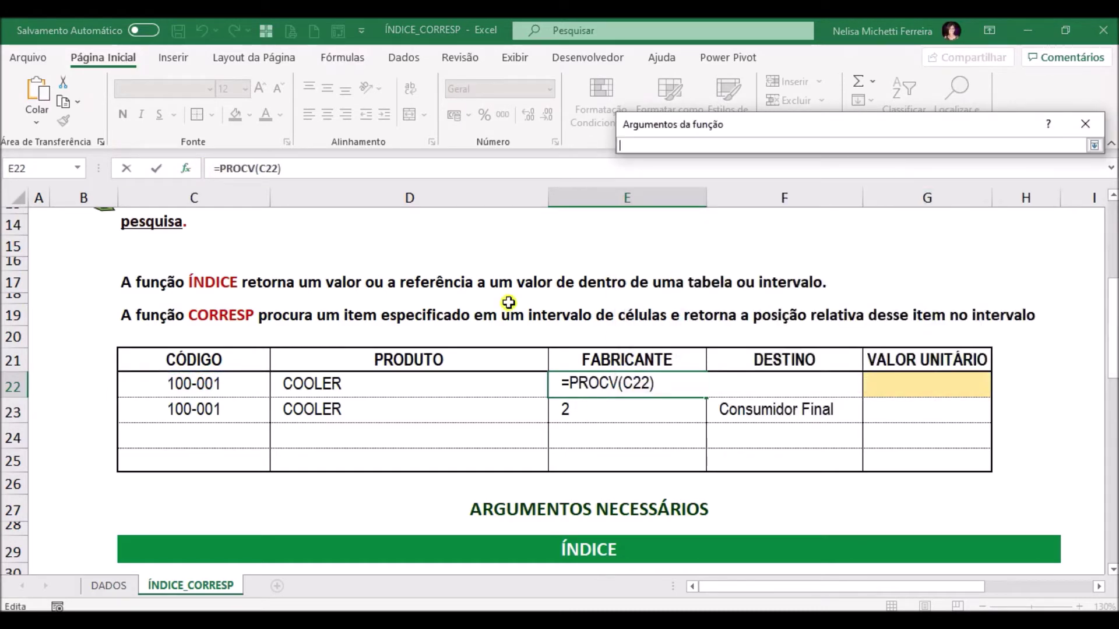
left_click(96, 586)
left_click_drag(80, 233, 173, 471)
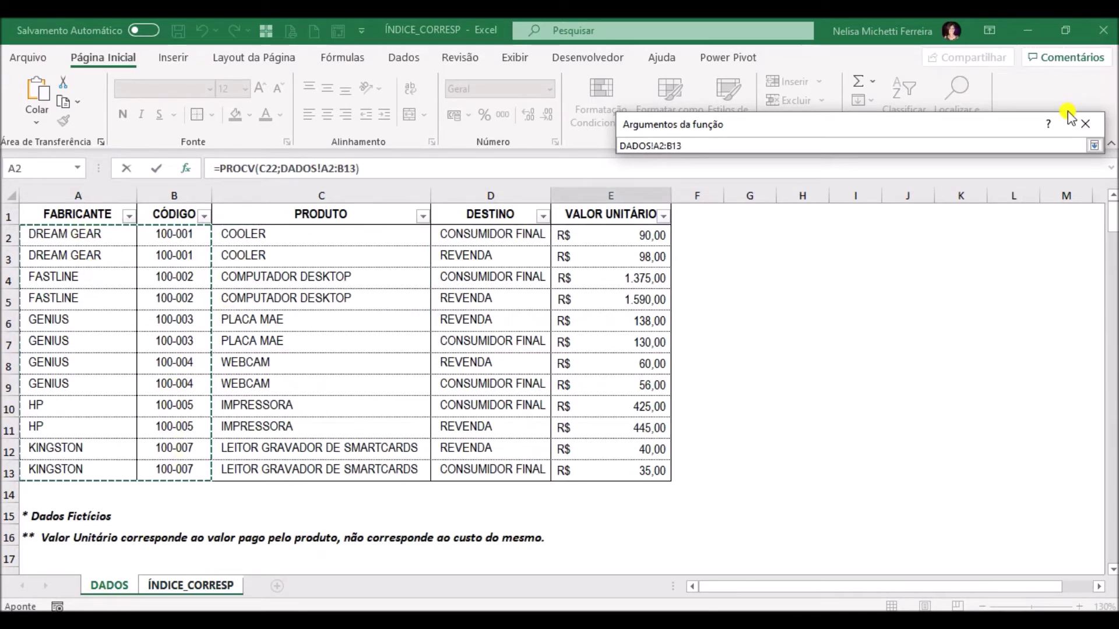
left_click(1094, 146)
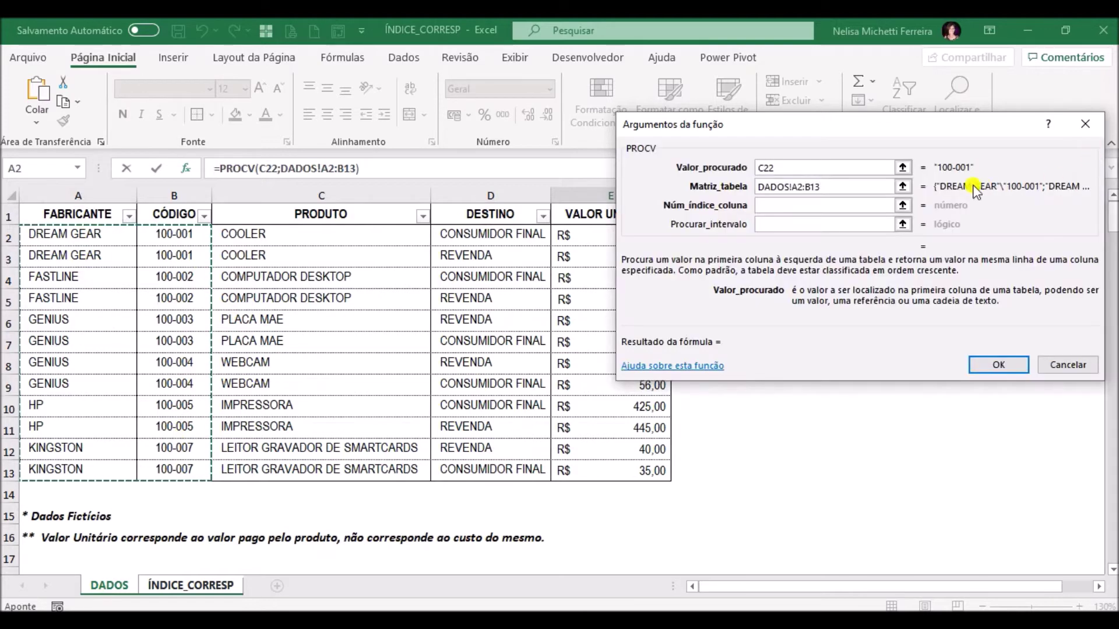
Complete the PROCV formula with Núm_índice_coluna 1 and Procurar_intervalo 0, and undo its entry in E22.
left_click(823, 207)
type("1")
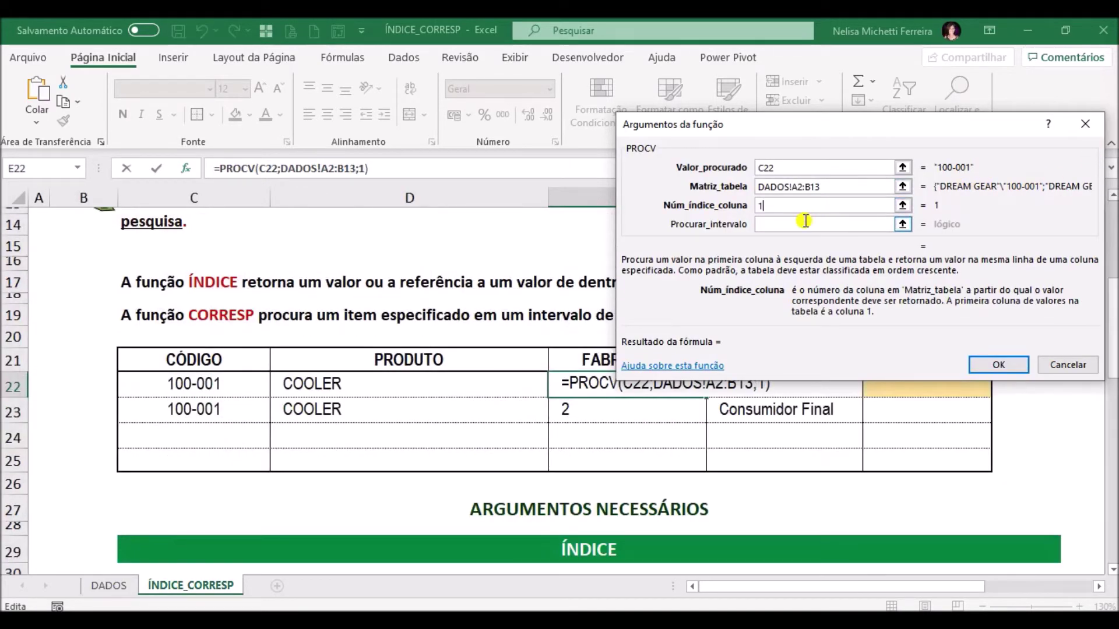
left_click(805, 223)
type("0")
key("Return")
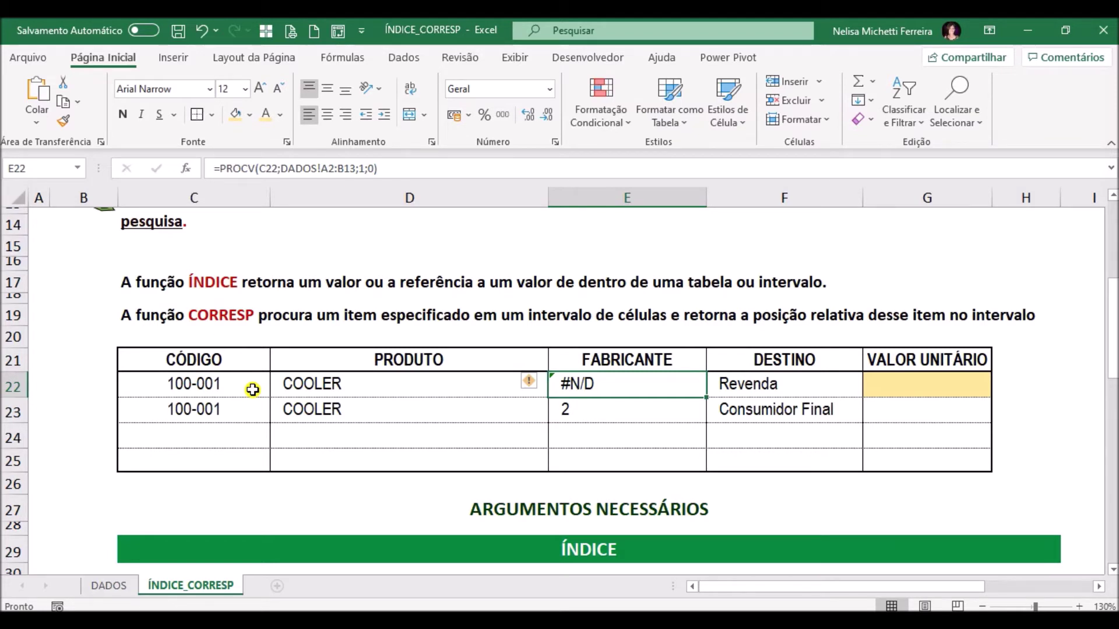
key("ctrl+z")
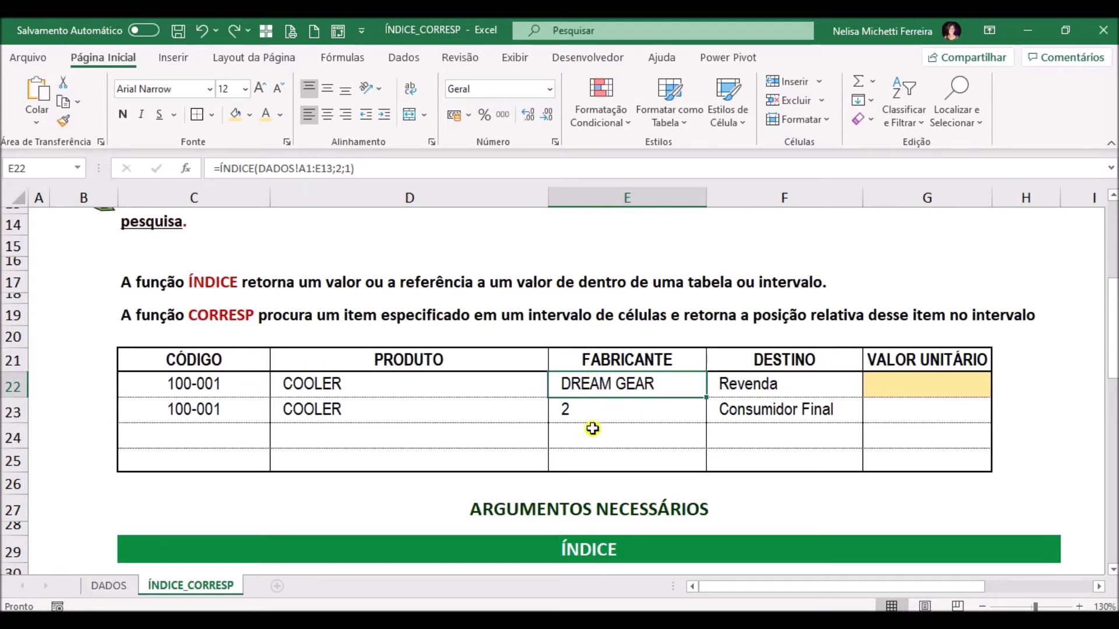
Review the ÍNDICE + CORRESP CONCATENADO notes and their example for code 100-001 with destino REVENDA.
scroll(589, 422, "down", 1)
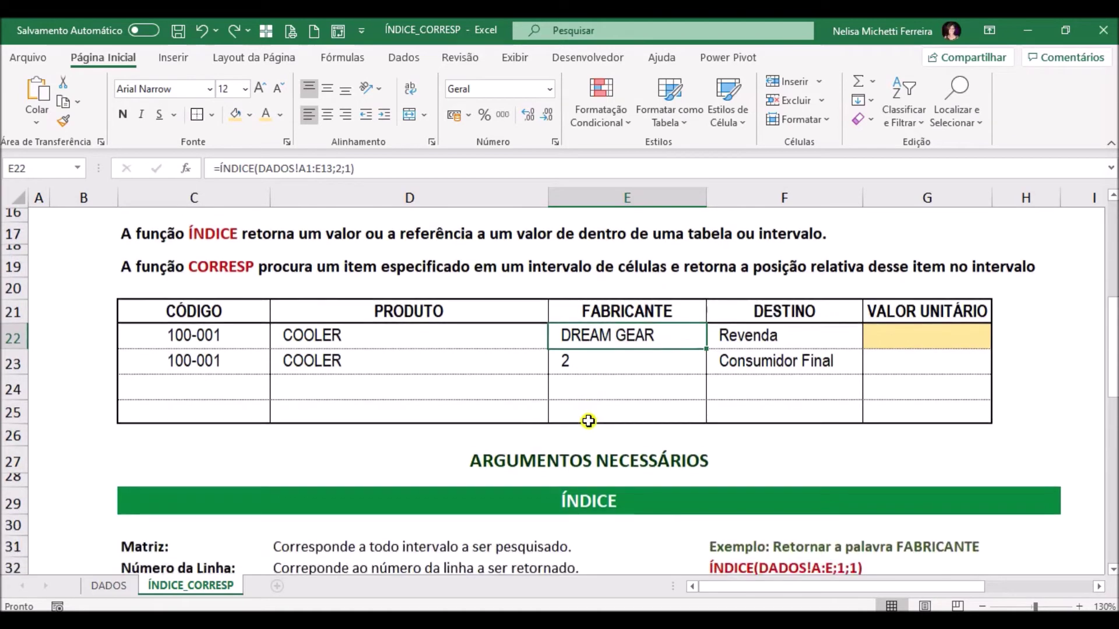
scroll(729, 429, "down", 1)
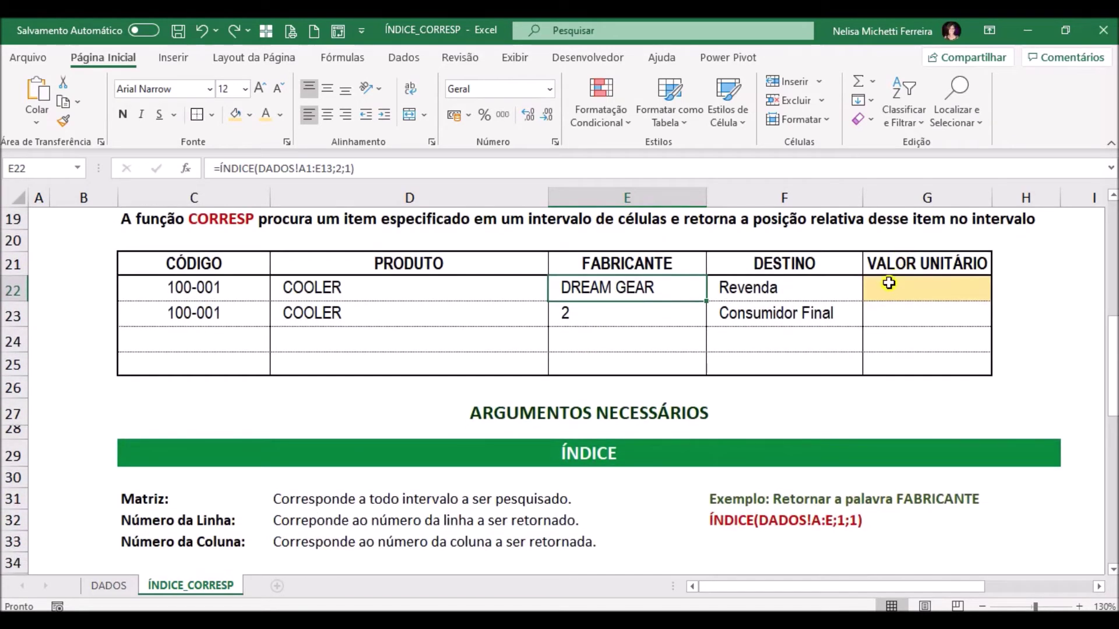
scroll(854, 326, "down", 4)
scroll(796, 387, "down", 4)
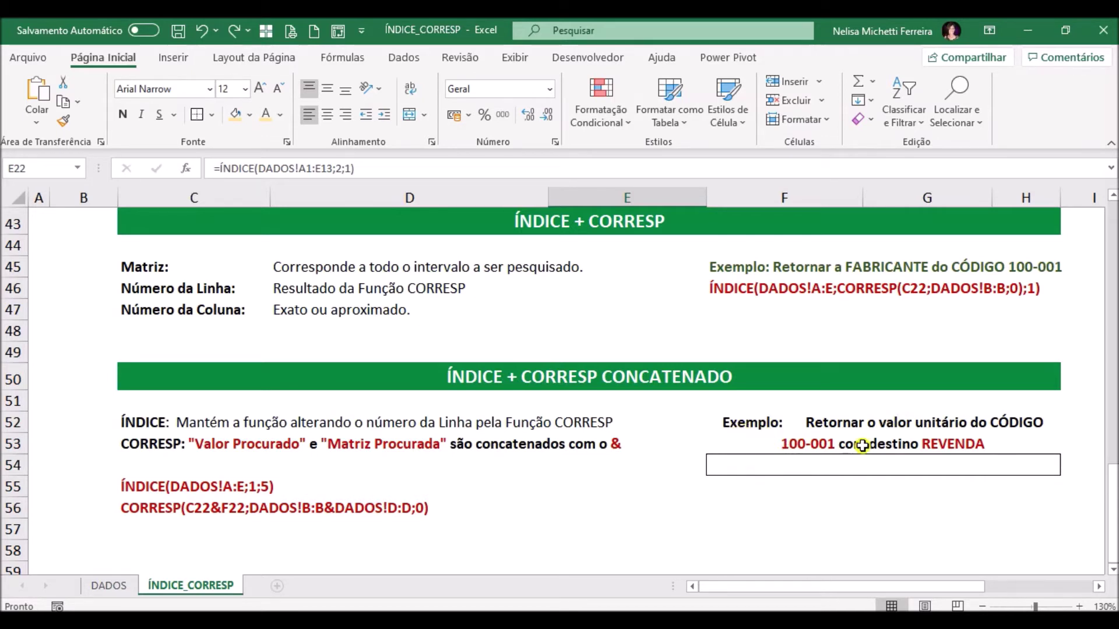
left_click(966, 448)
scroll(960, 452, "up", 3)
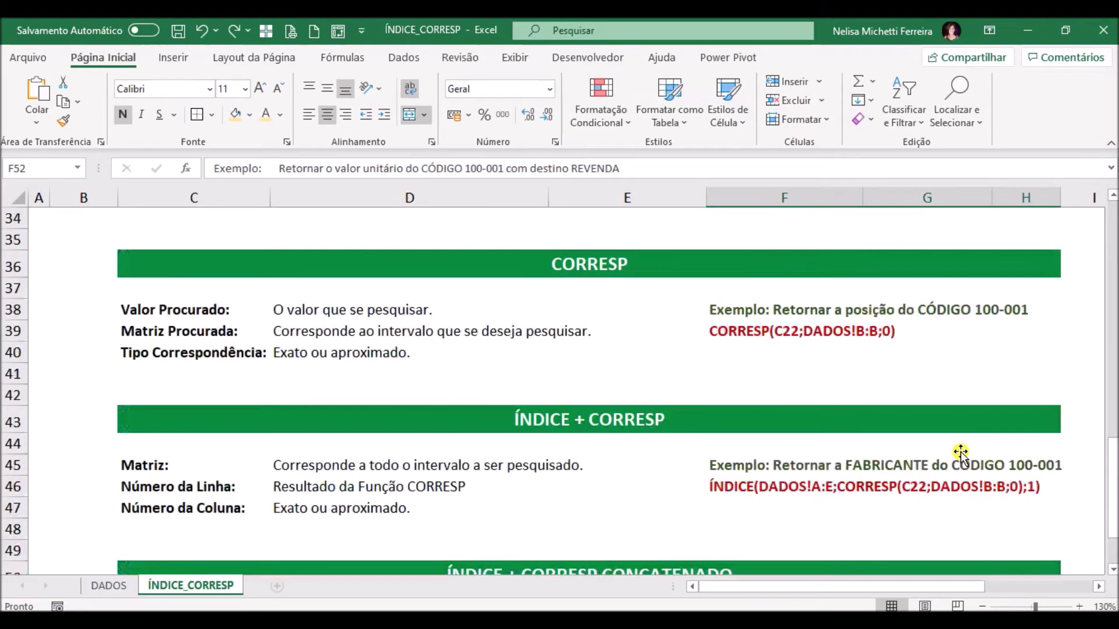
scroll(956, 454, "up", 4)
scroll(909, 344, "up", 2)
Check the concatenated formula notes and start an ÍNDICE formula in VALOR UNITÁRIO cell G22, using the matriz;núm_linha;núm_coluna arguments.
left_click(903, 339)
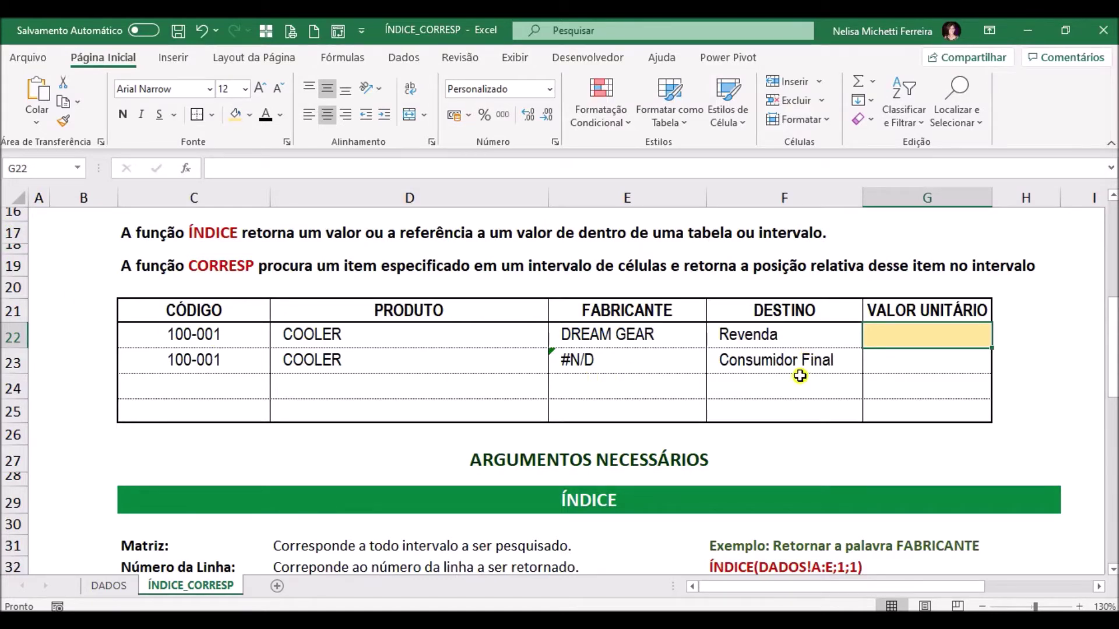
scroll(797, 380, "down", 2)
scroll(798, 379, "down", 5)
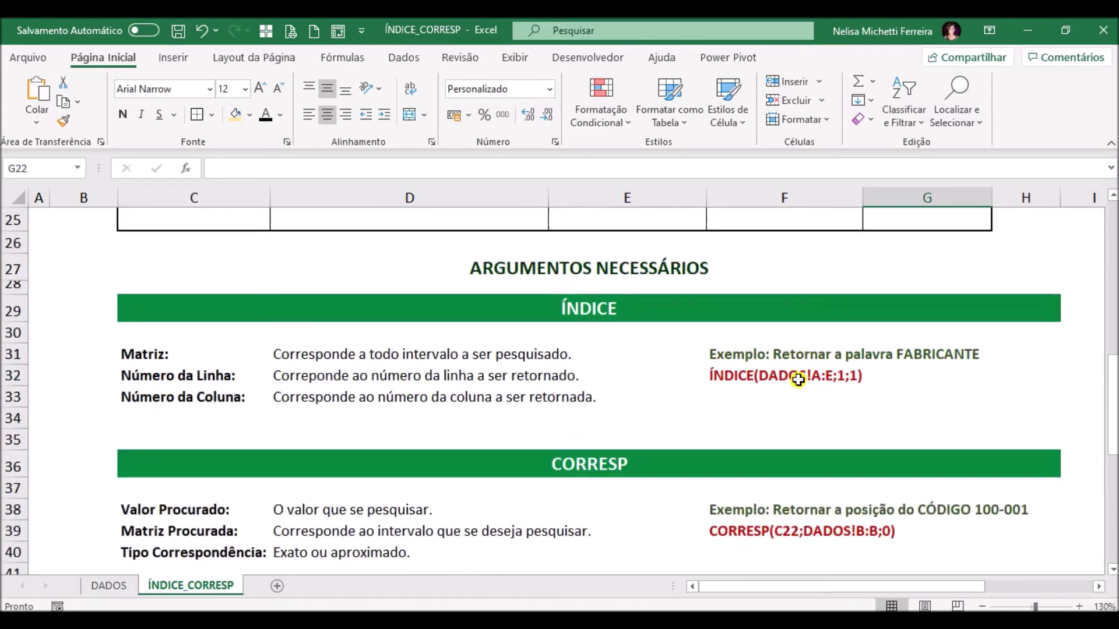
scroll(797, 380, "down", 4)
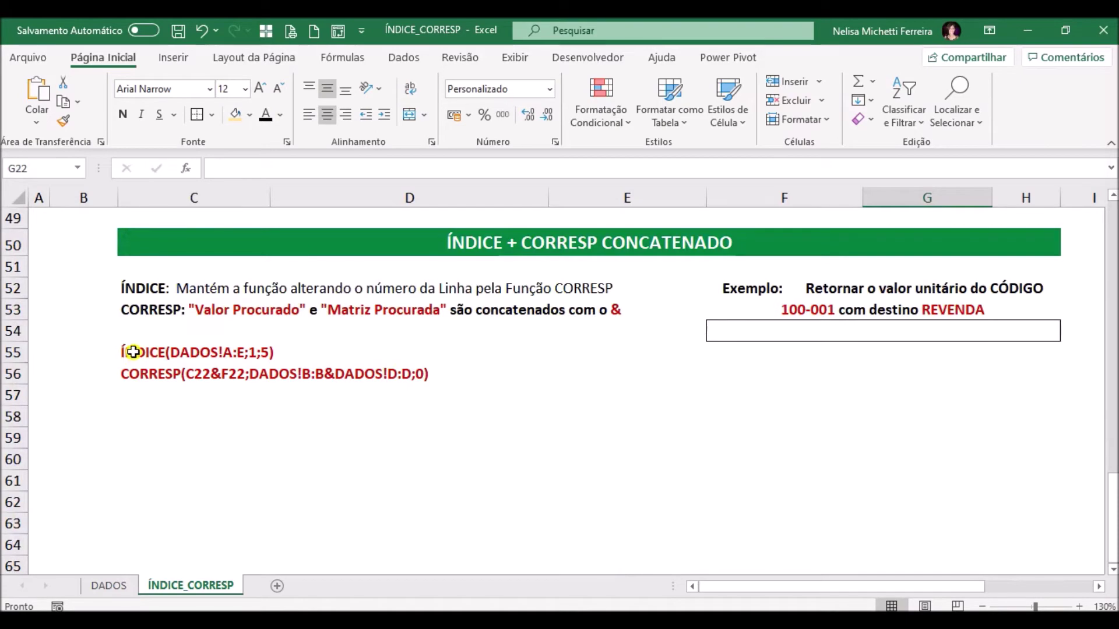
scroll(602, 326, "up", 7)
scroll(685, 350, "up", 4)
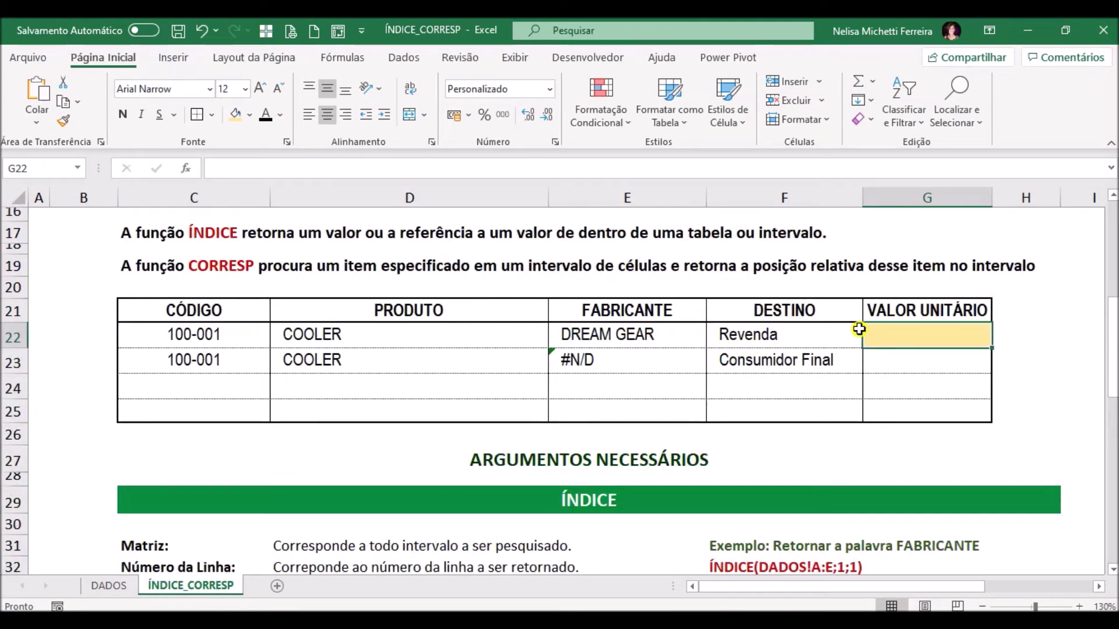
type("=índice(")
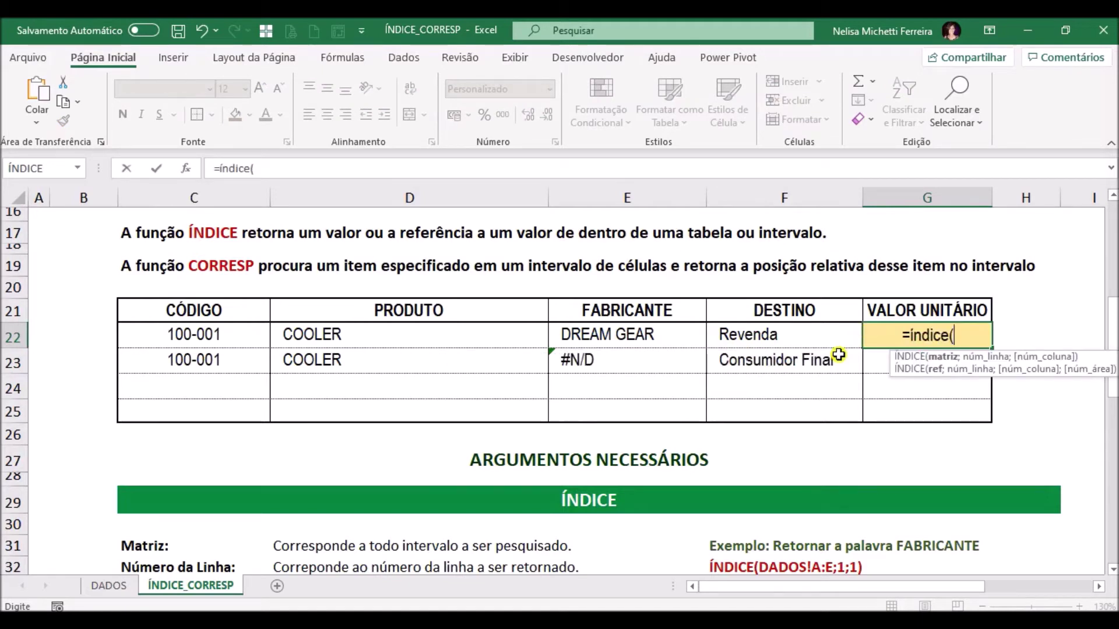
left_click(191, 166)
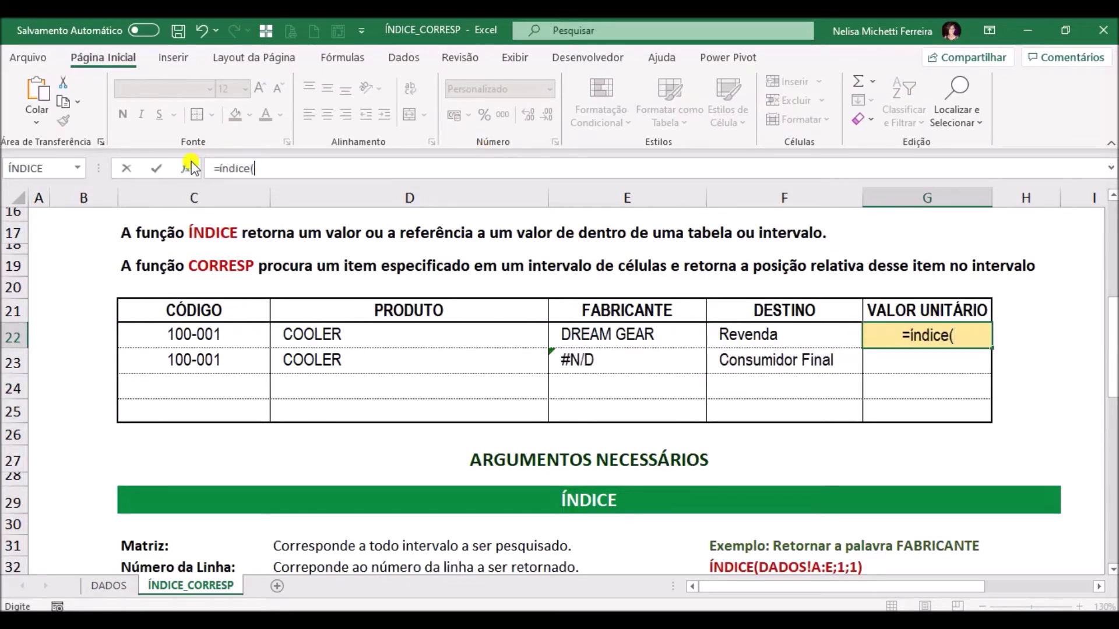
left_click(810, 233)
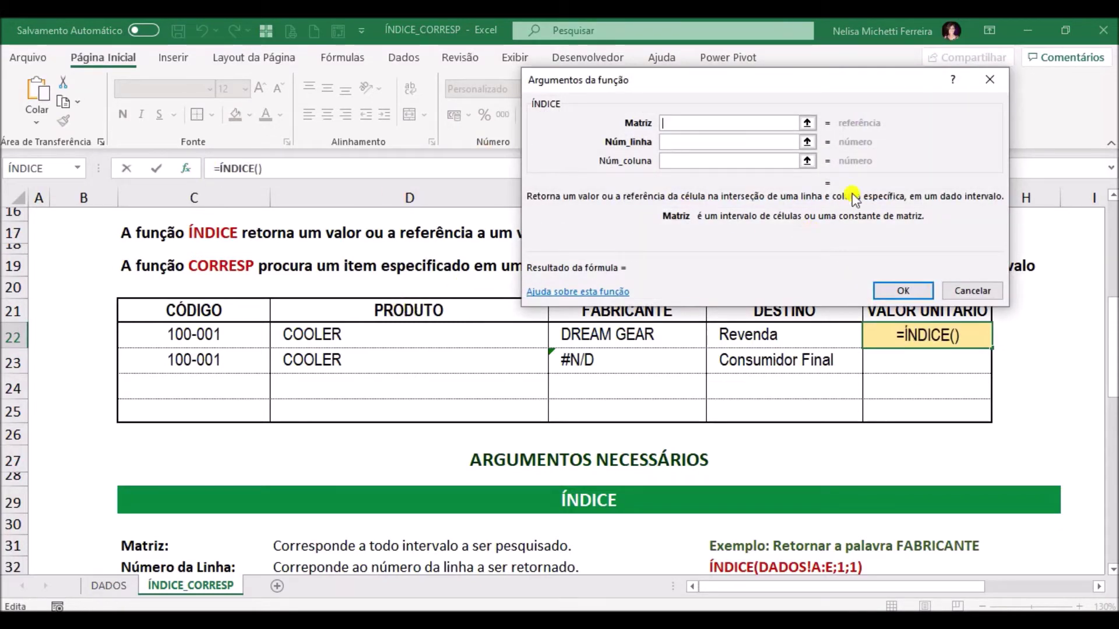
Set Matriz of the ÍNDICE function in G22 to the whole data table, DADOS!A1:E13.
left_click(806, 123)
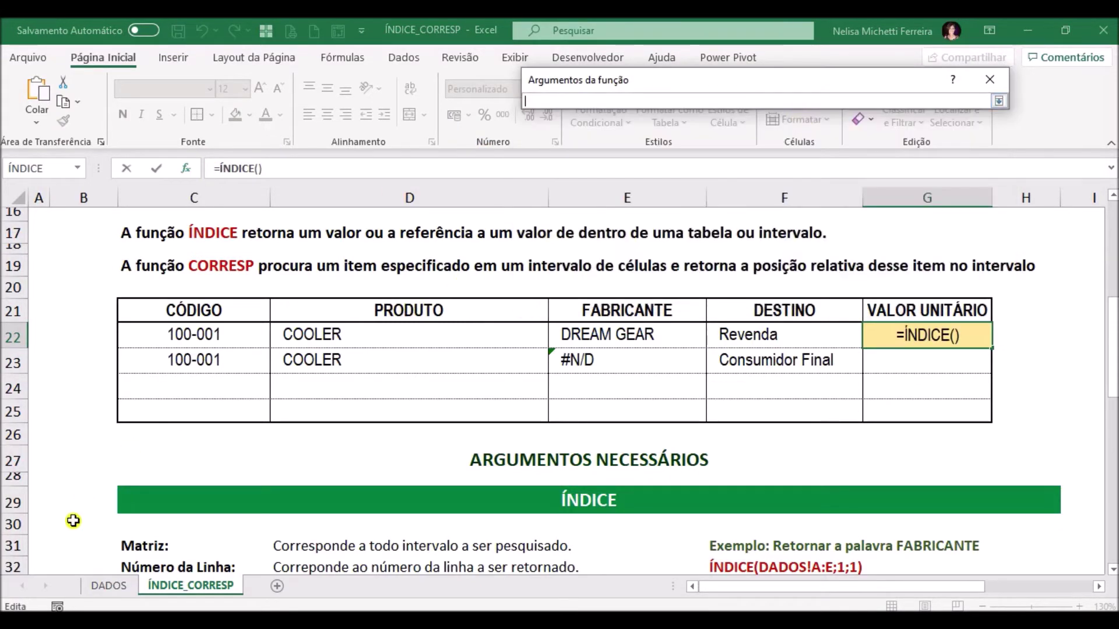
left_click(109, 586)
left_click_drag(72, 216, 649, 469)
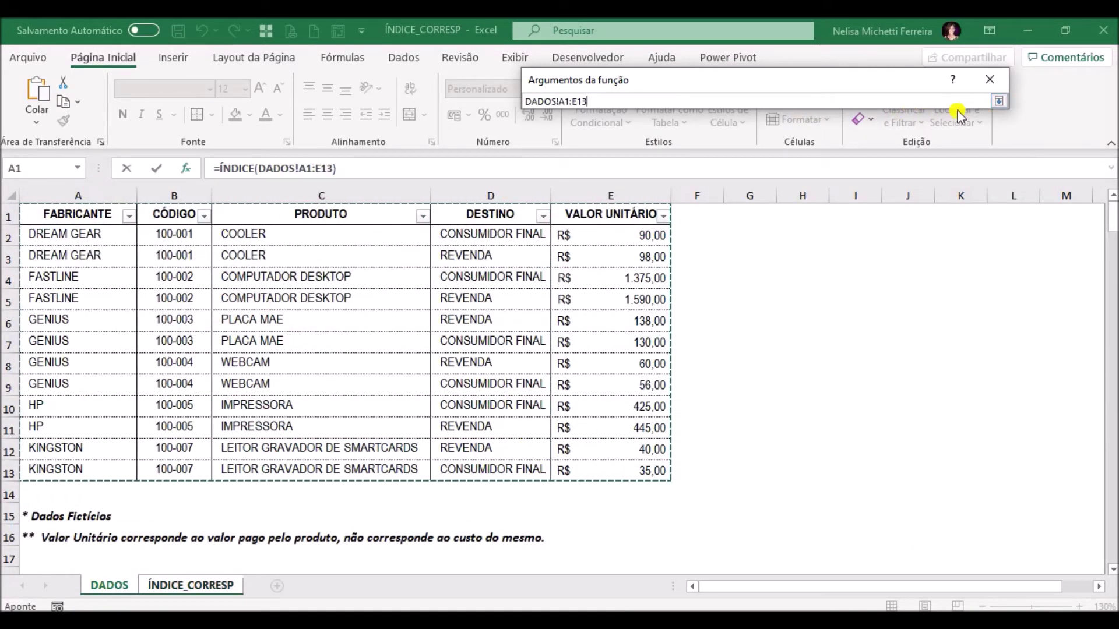
left_click(998, 101)
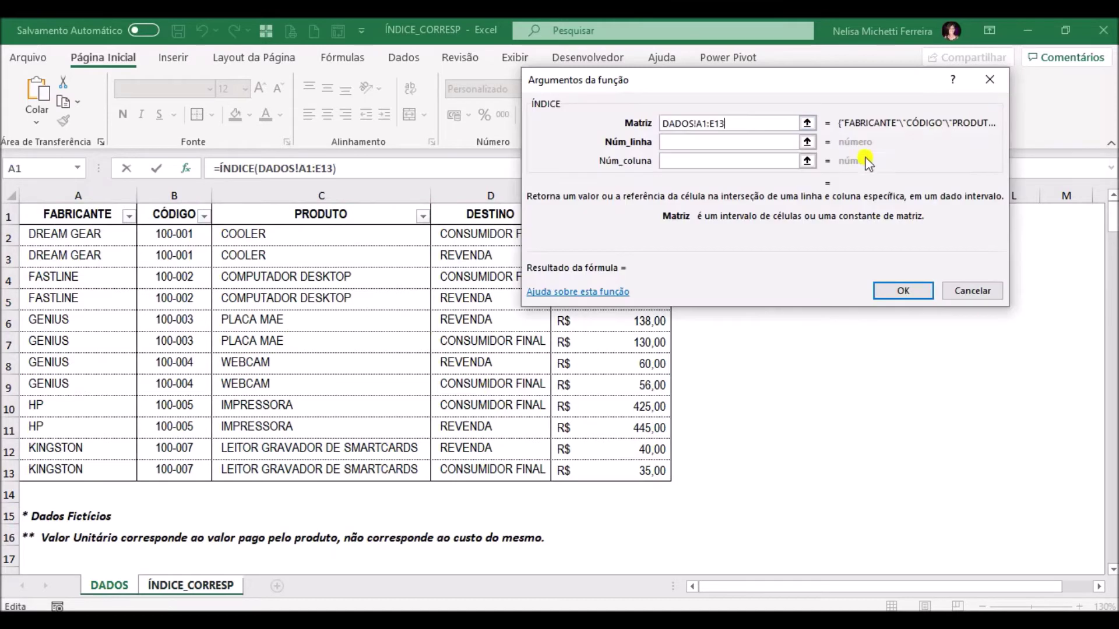
Set Núm_linha to 1 and Núm_coluna to 5 for the ÍNDICE function in G22.
left_click(706, 143)
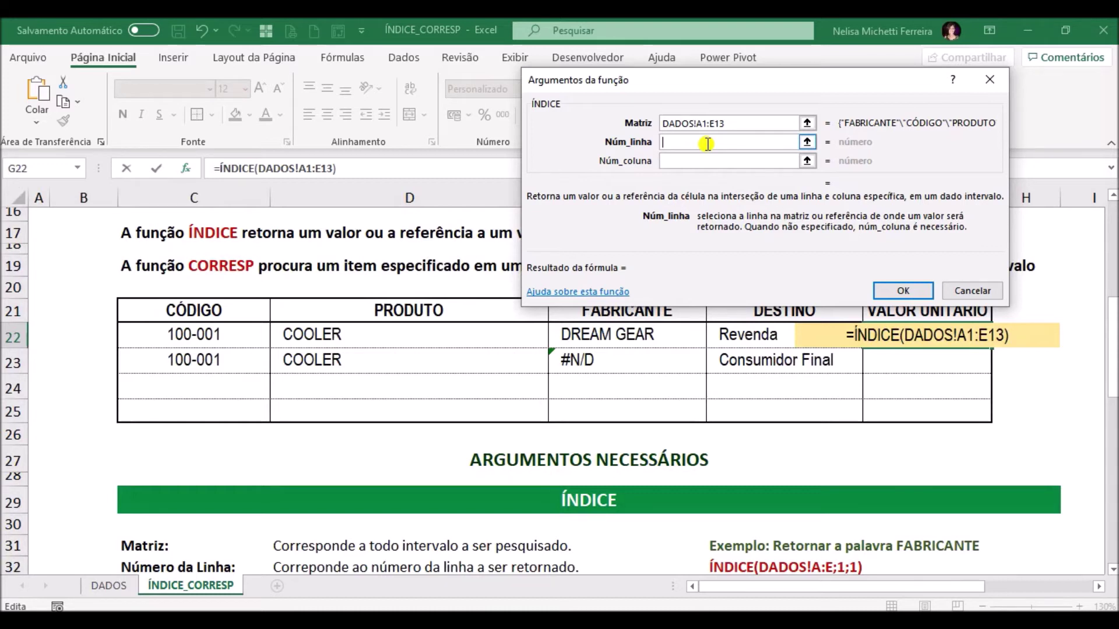
type("1")
left_click(690, 163)
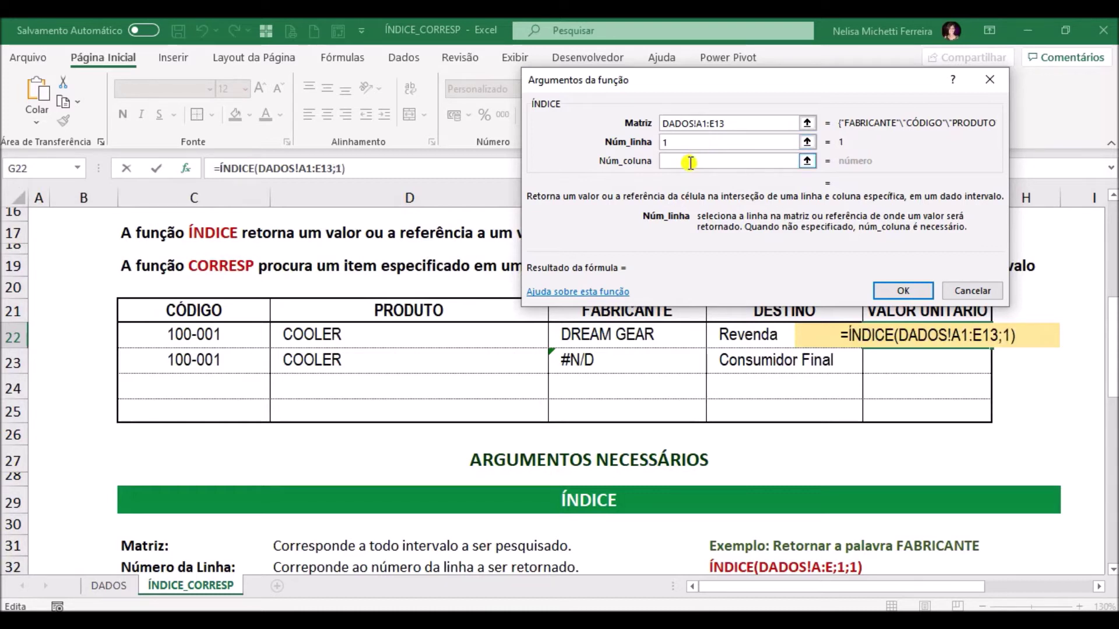
left_click(690, 162)
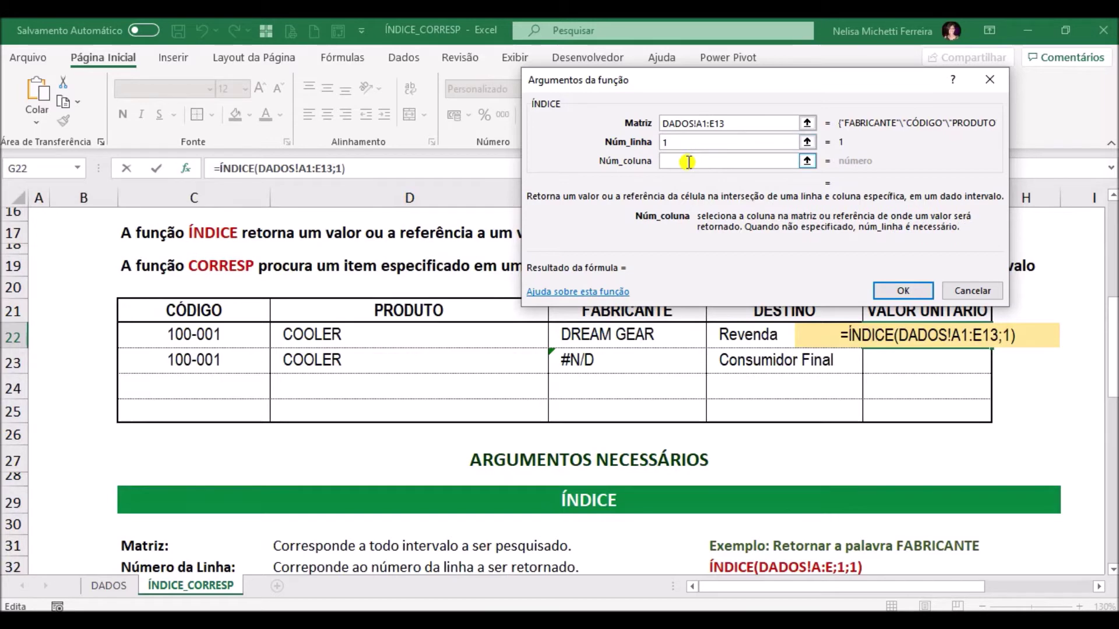
type("5")
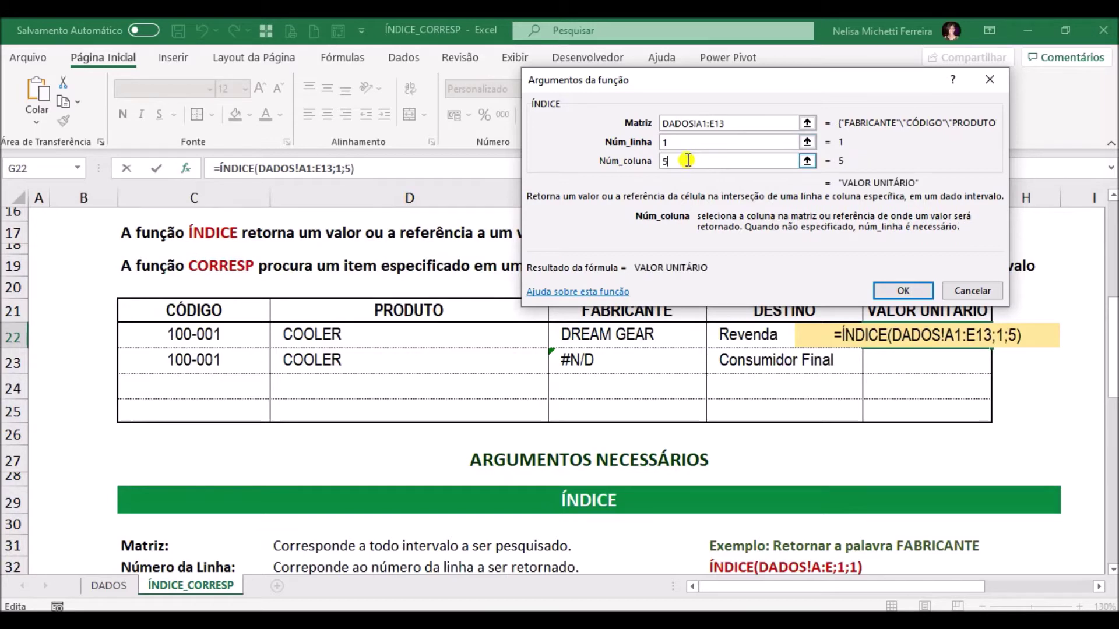
left_click(806, 161)
left_click(105, 586)
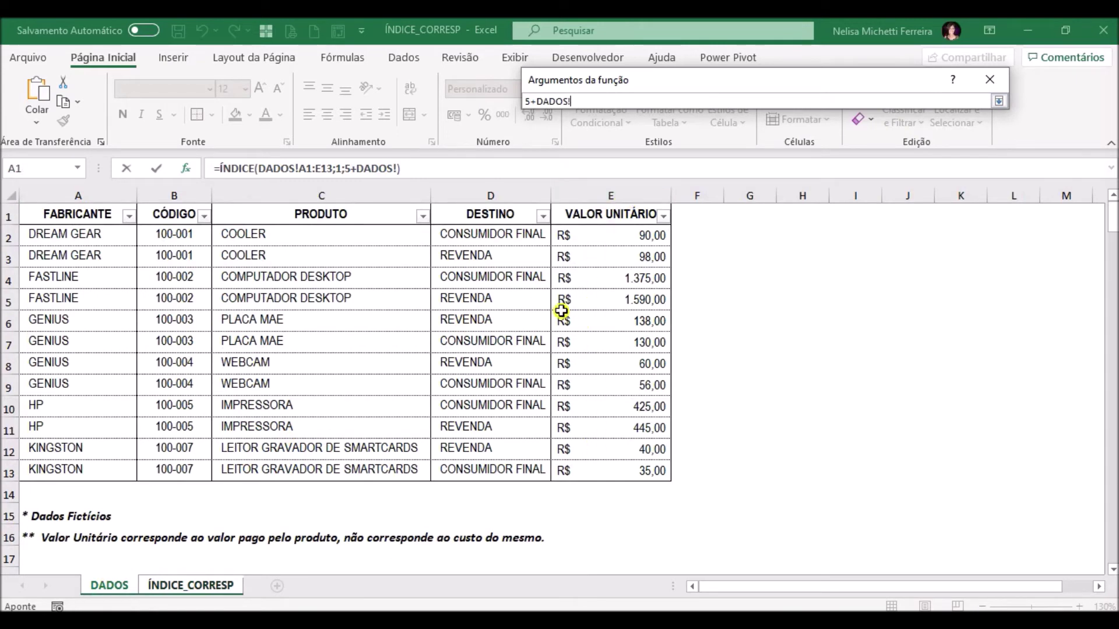
left_click(1000, 102)
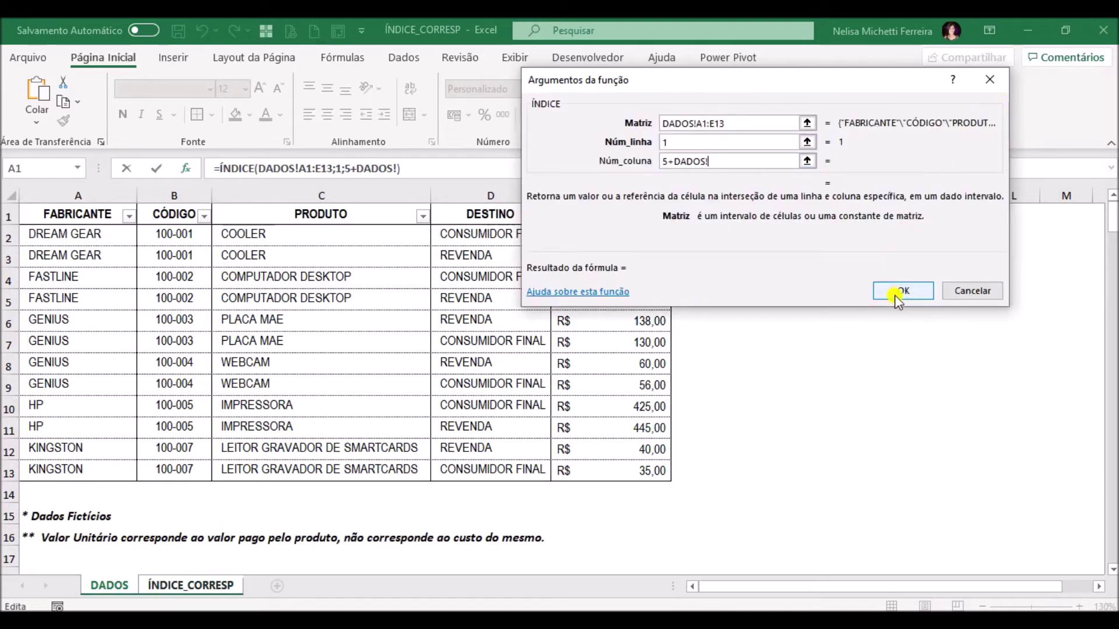
key("BackSpace")
key("BackSpace")
key("BackSpace")
key("BackSpace")
key("BackSpace")
key("BackSpace")
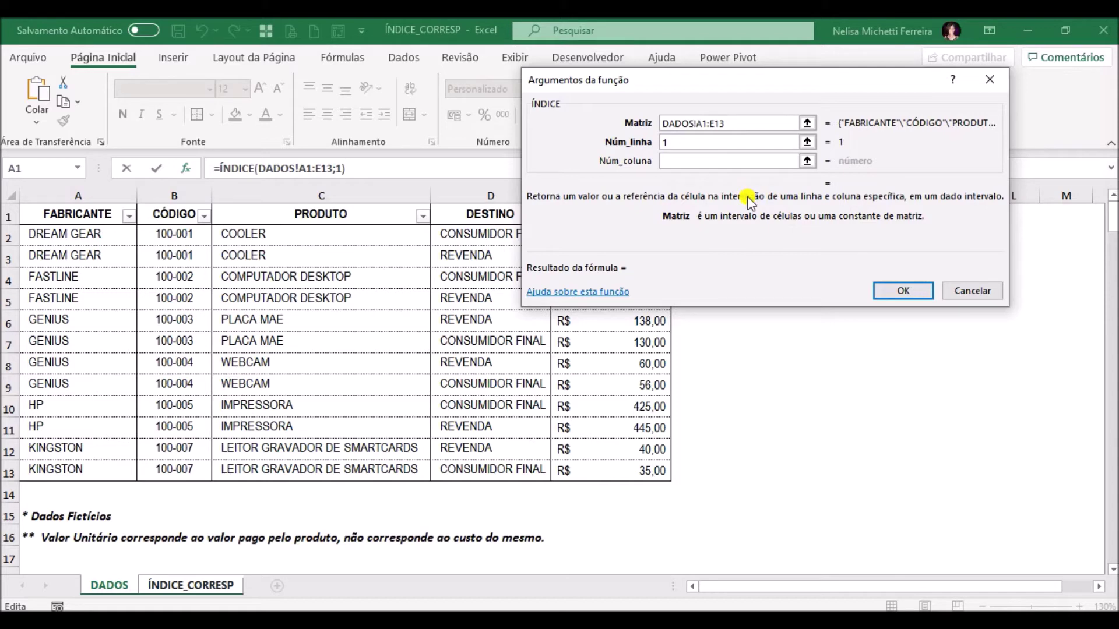
Re-enter Núm_coluna as 5 and complete the ÍNDICE formula in G22.
type("5")
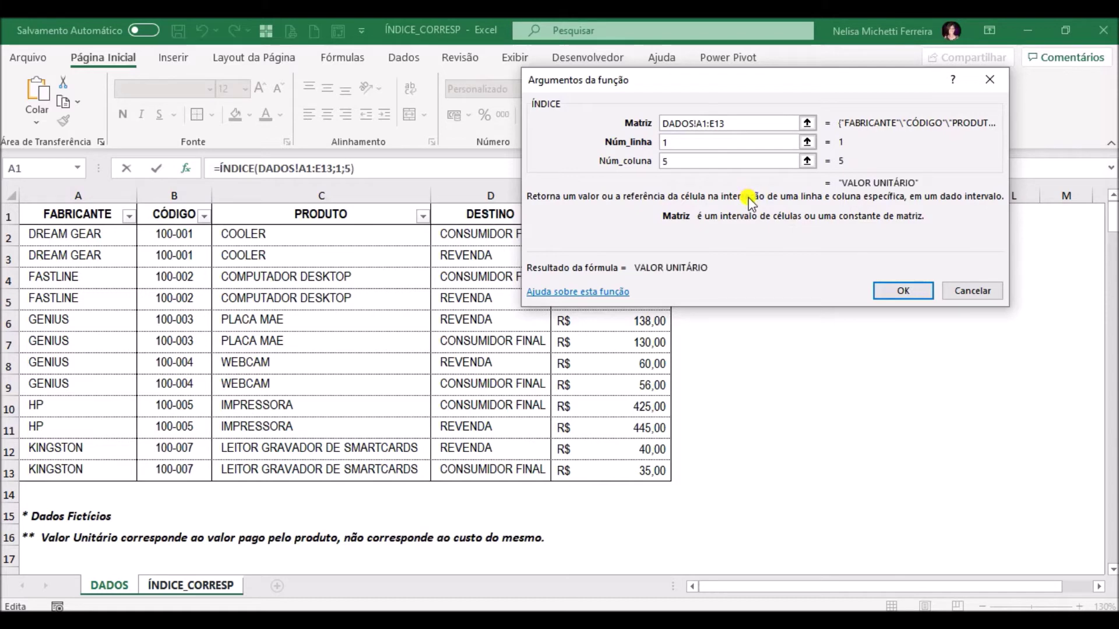
left_click(913, 289)
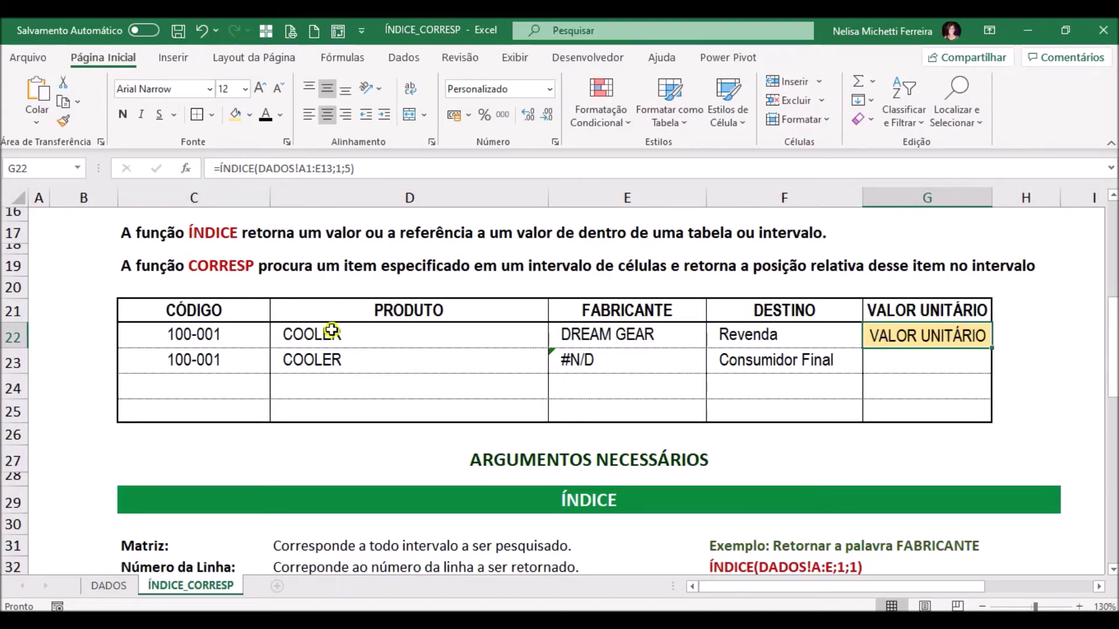
Review the ÍNDICE, CORRESP and concatenated formula notes and check the arguments of the ÍNDICE formula in G22.
scroll(513, 311, "down", 4)
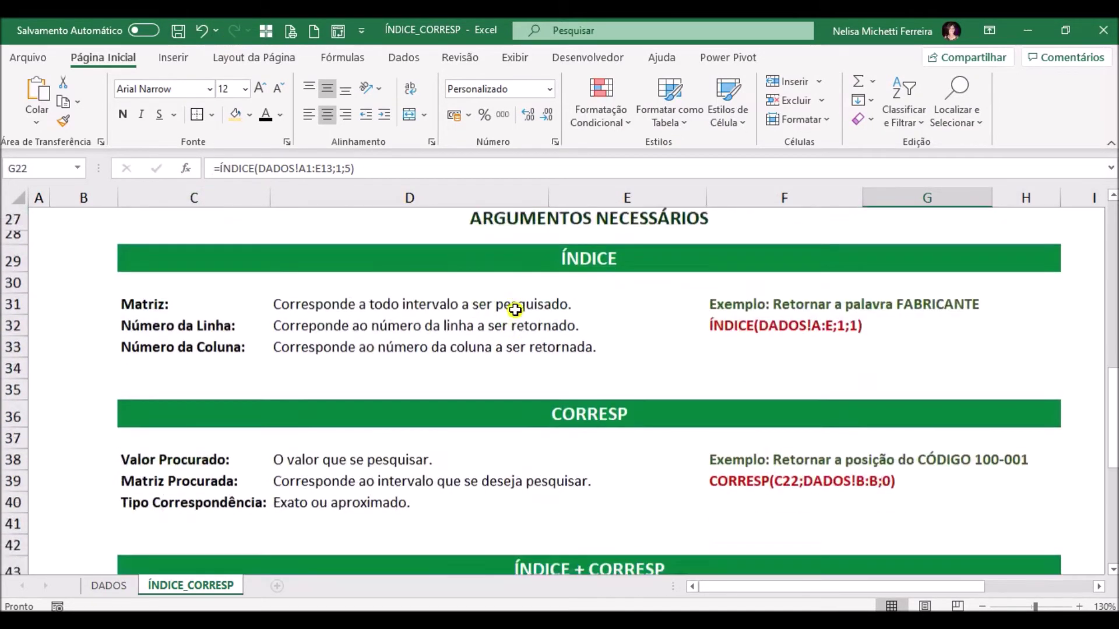
scroll(515, 310, "down", 4)
scroll(515, 310, "down", 3)
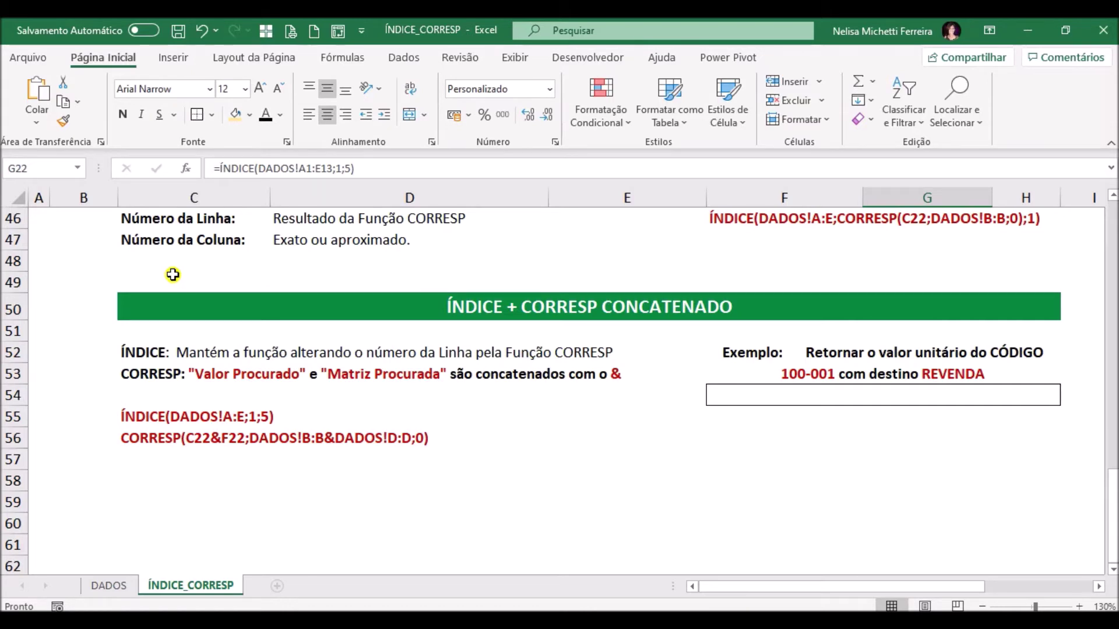
scroll(857, 316, "up", 6)
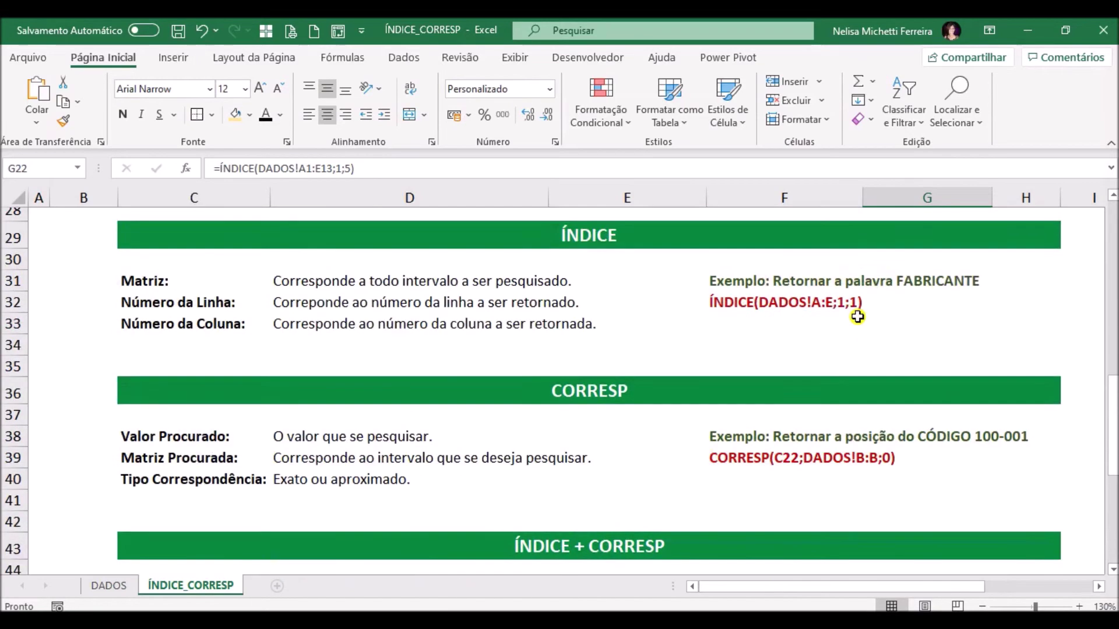
scroll(857, 316, "up", 6)
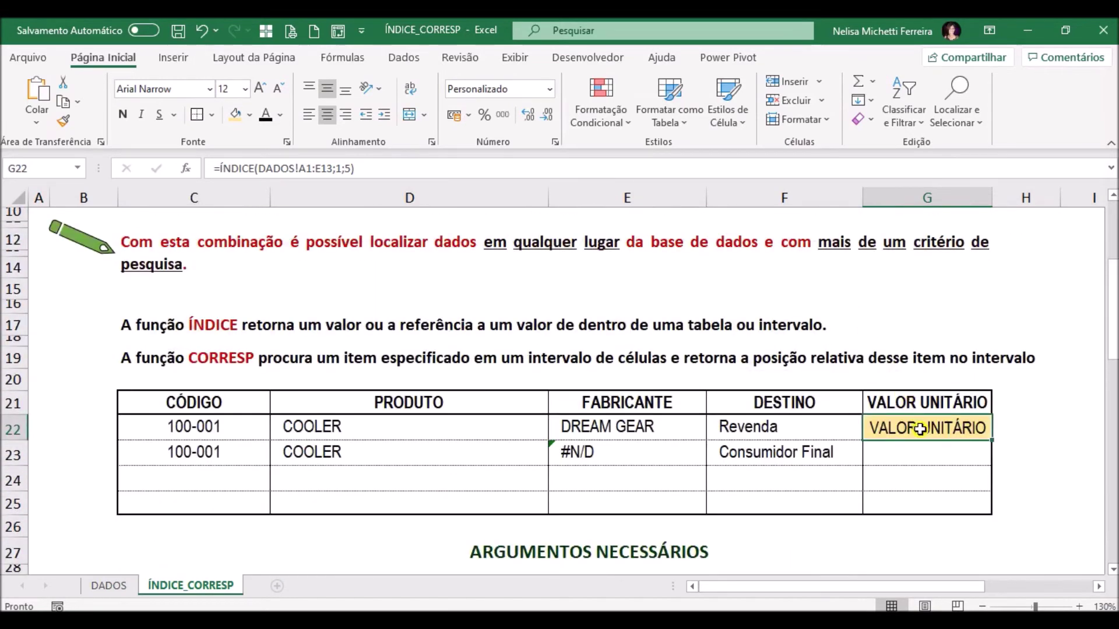
left_click(187, 169)
left_click(815, 233)
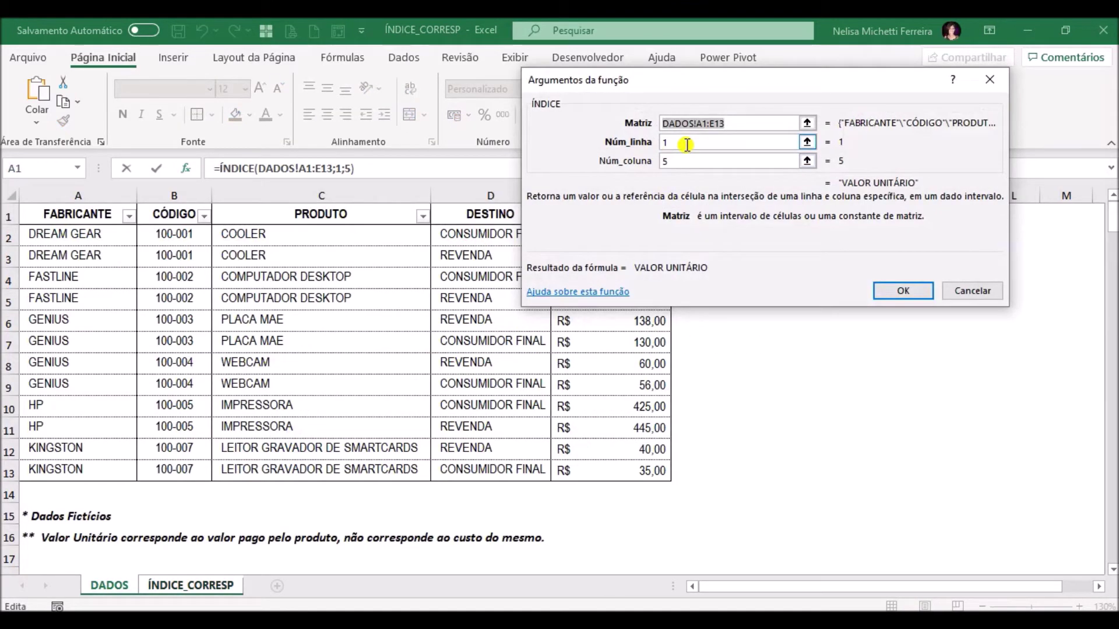
left_click(987, 292)
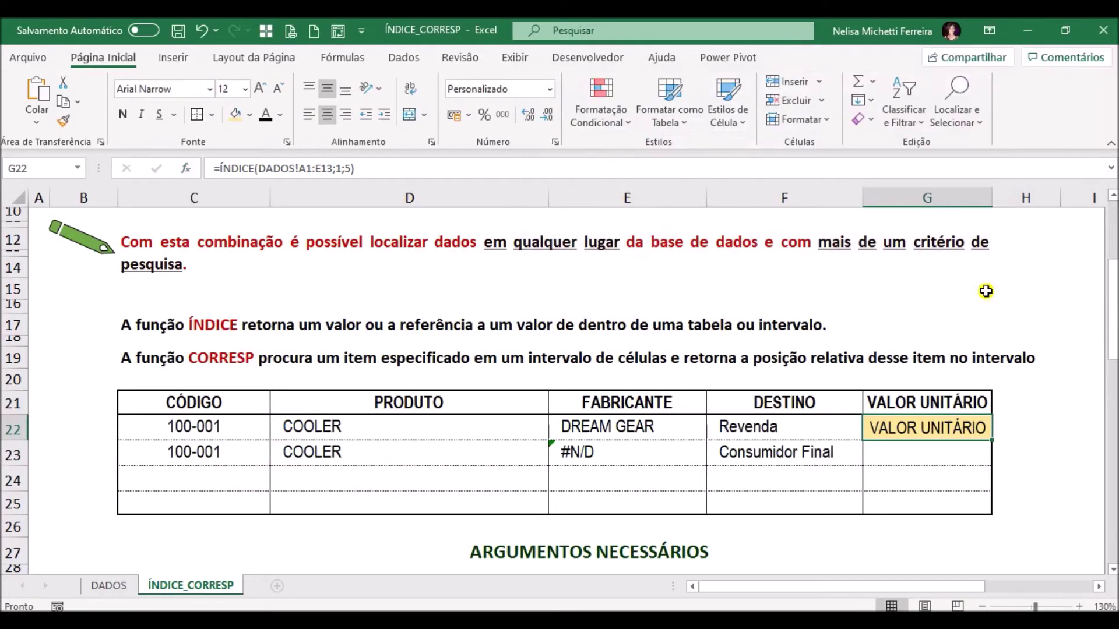
Start a CORRESP formula in G23 with Valor_procurado joining the first row's code and destination, C22&F22.
left_click(896, 452)
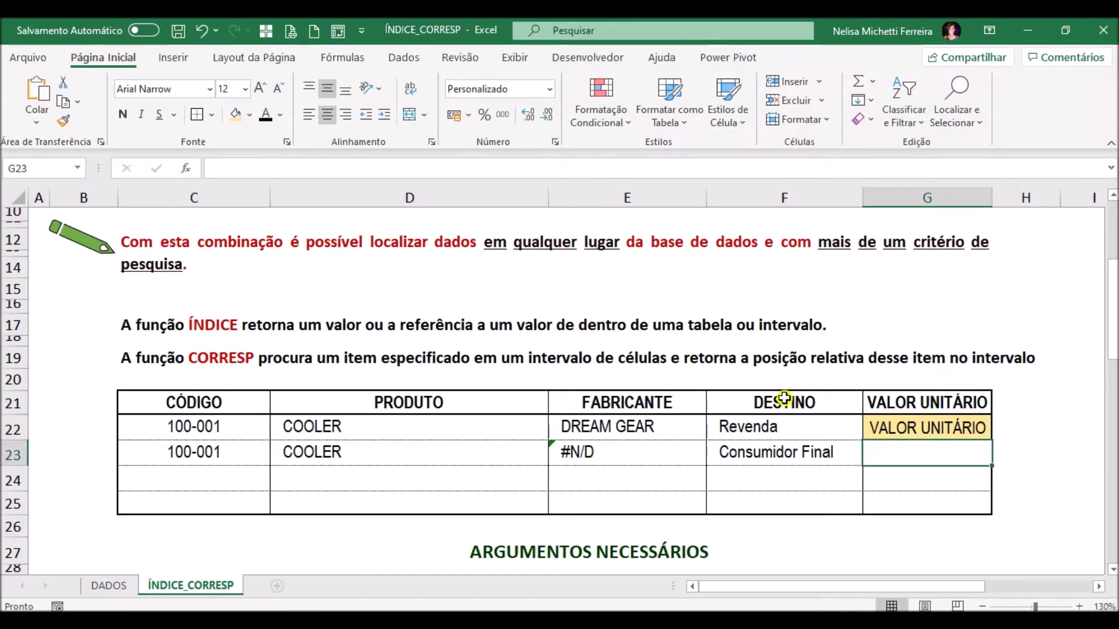
type("=corr")
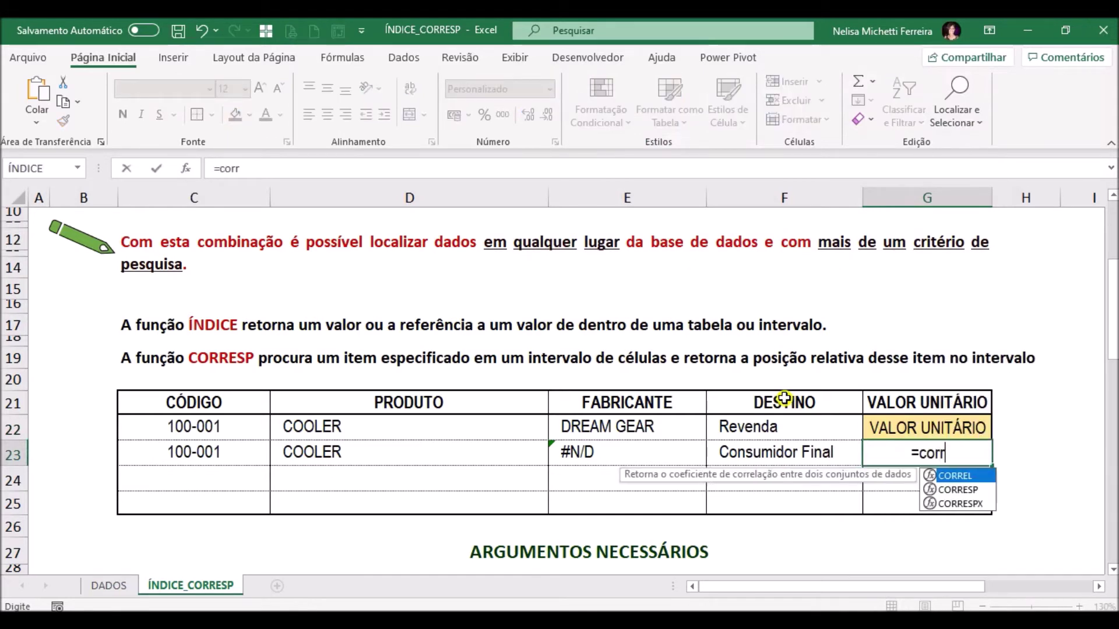
type("esp(")
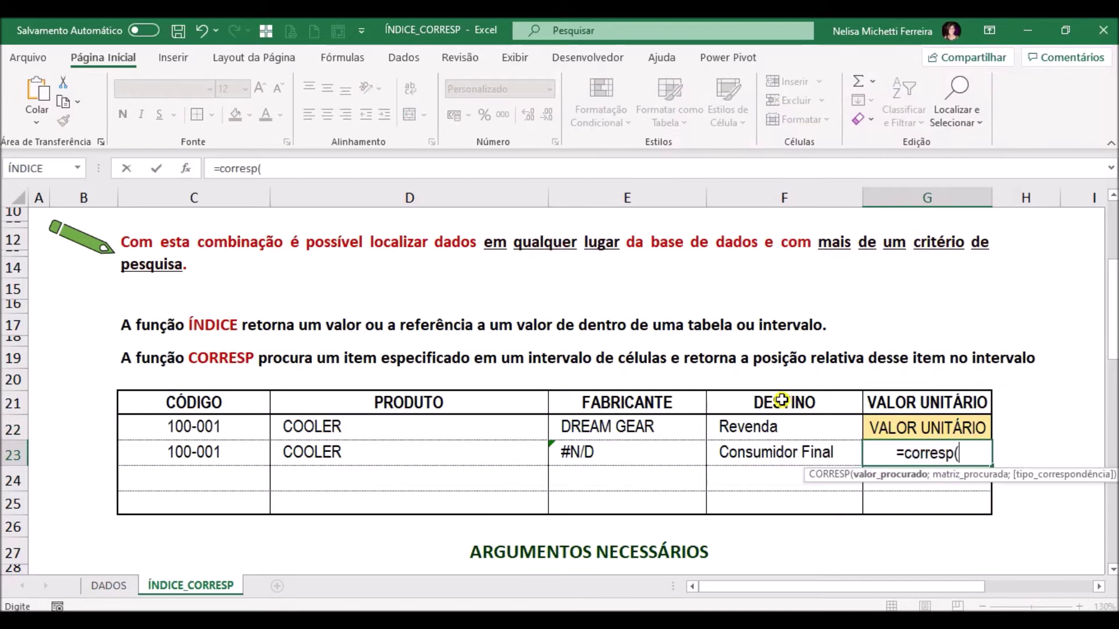
left_click(183, 168)
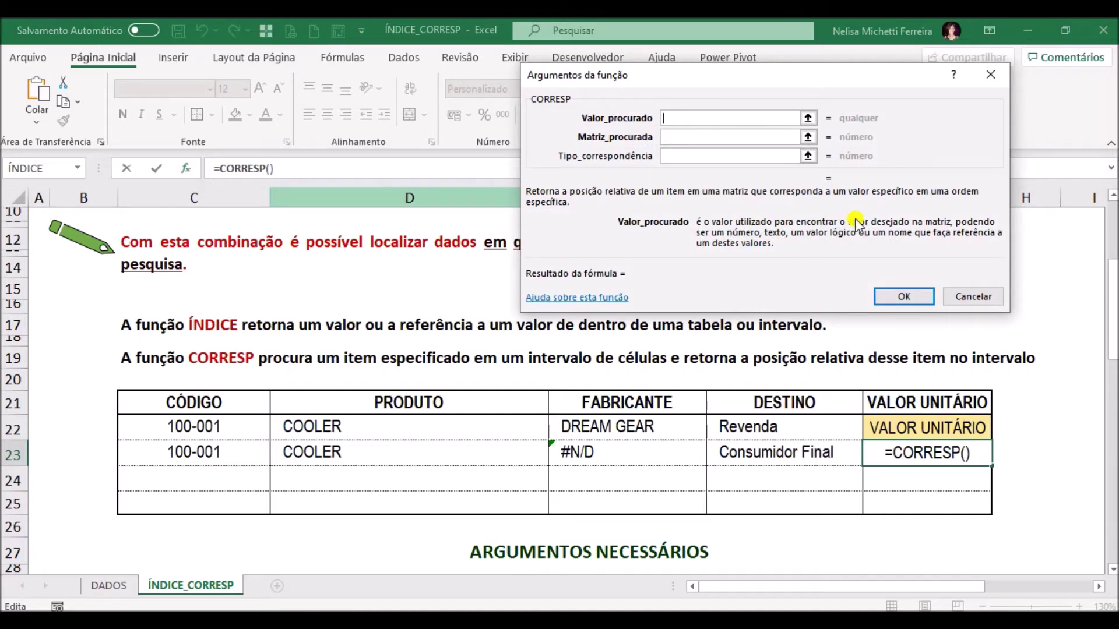
left_click(193, 430)
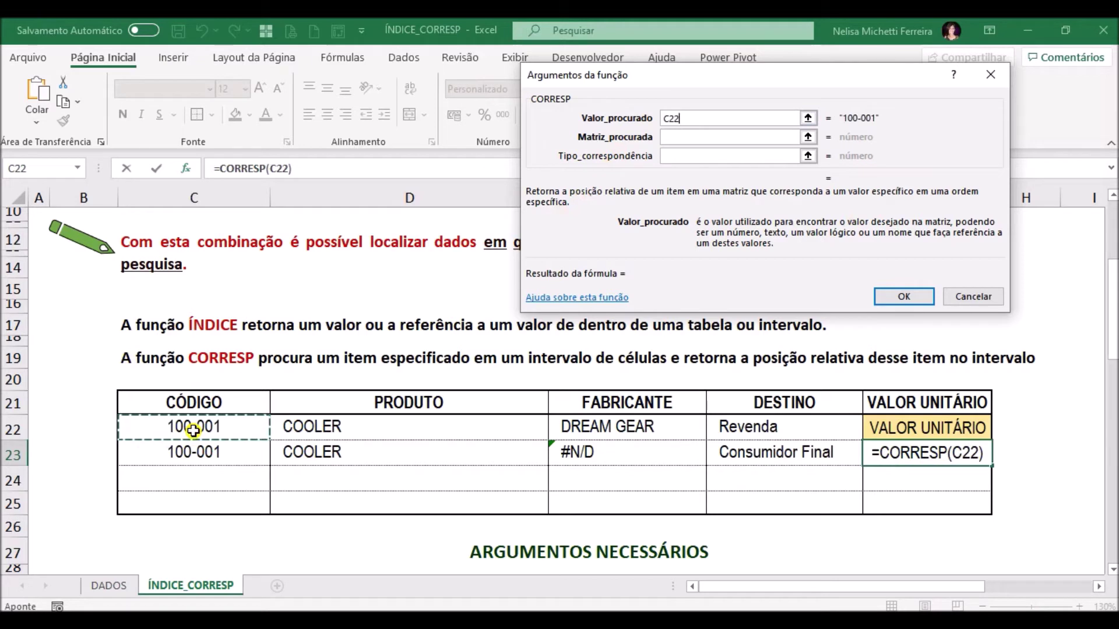
type("&")
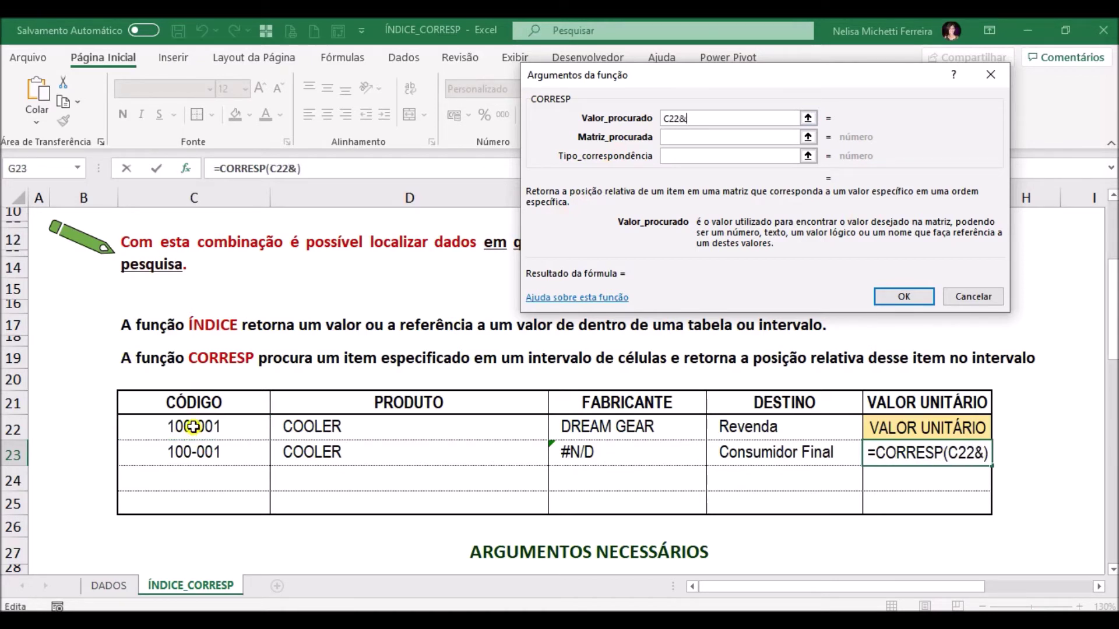
left_click(809, 431)
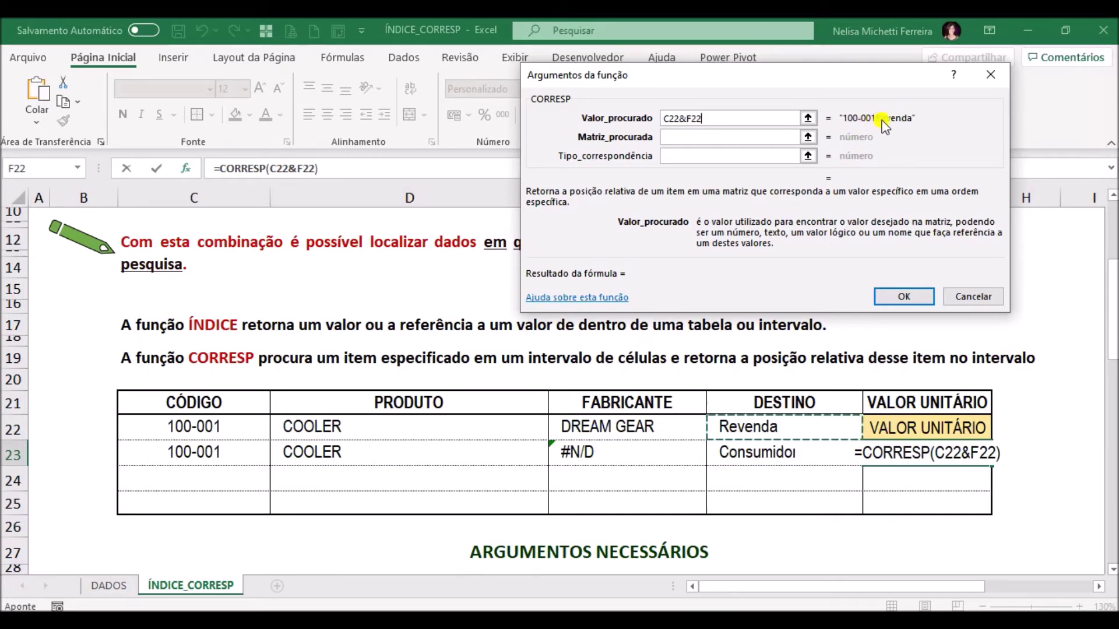
Set Matriz_procurada of the CORRESP function to the whole CÓDIGO column, DADOS!B:B.
left_click(697, 143)
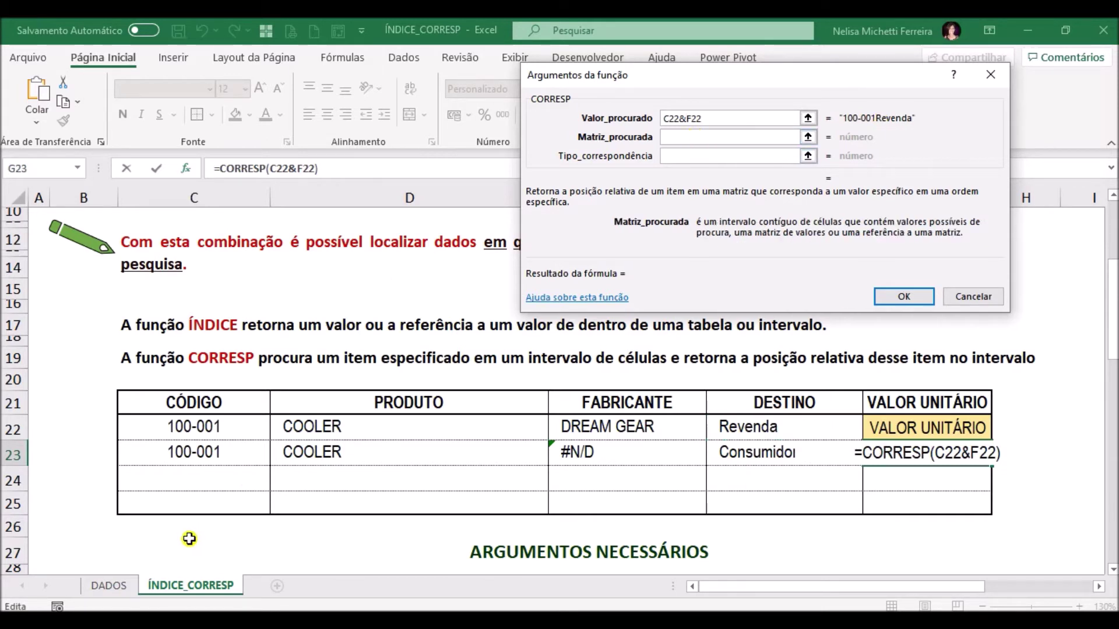
left_click(104, 585)
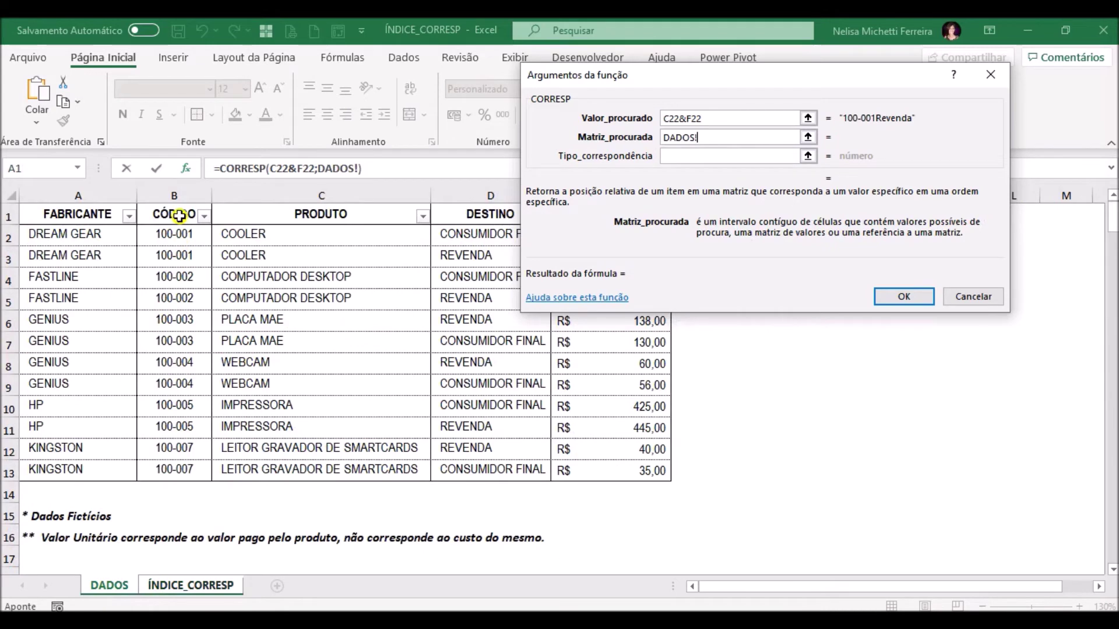
left_click_drag(179, 215, 150, 477)
left_click(365, 169)
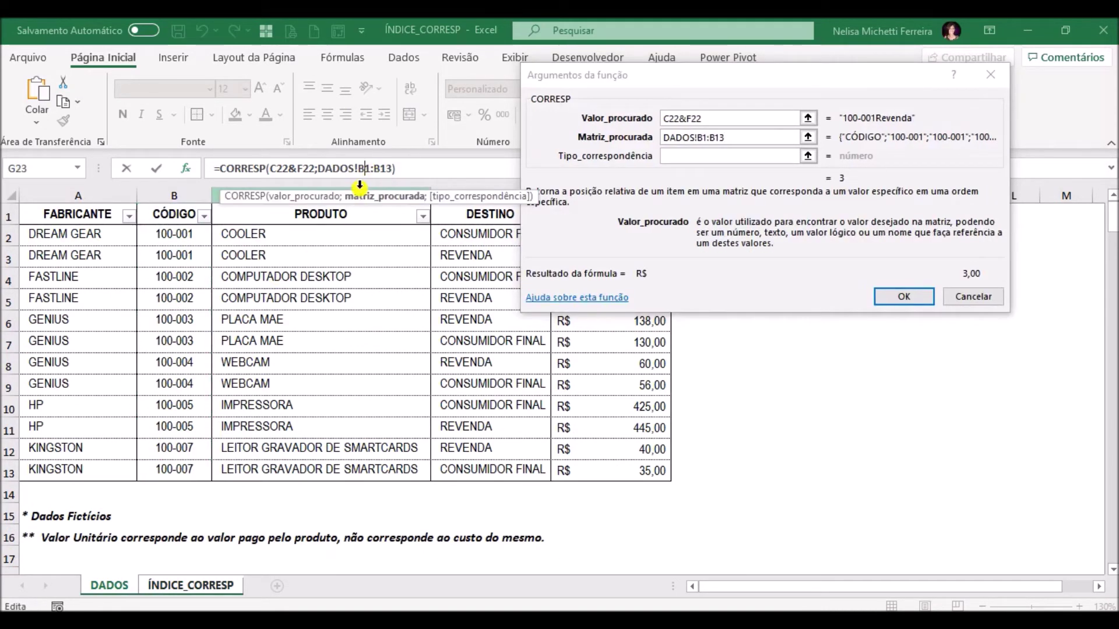
key("Delete")
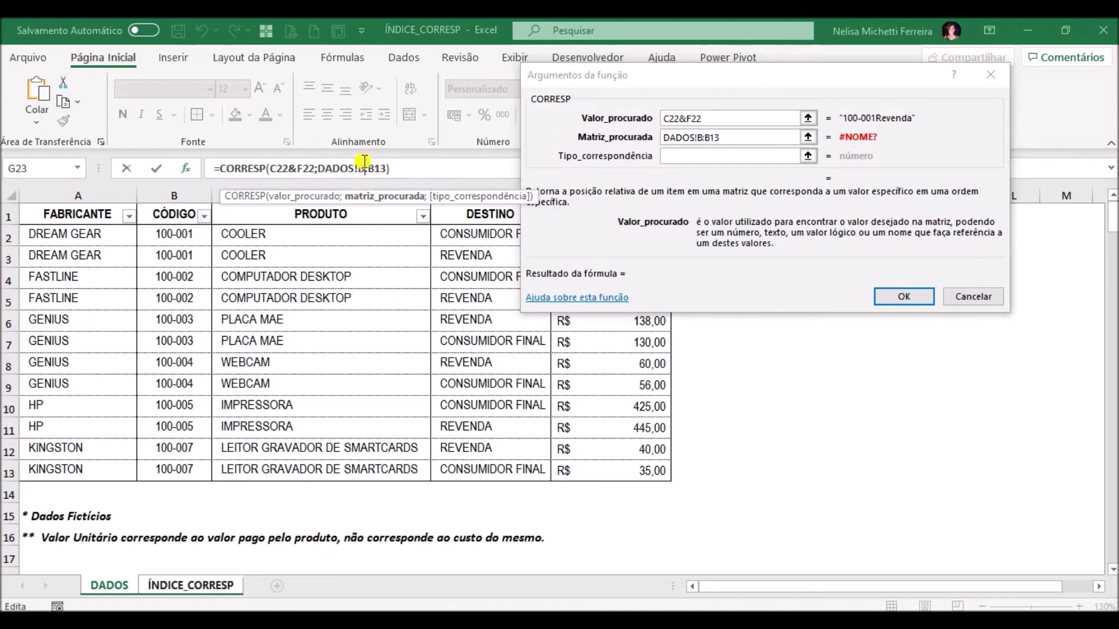
left_click(376, 169)
key("Delete")
key("Delete")
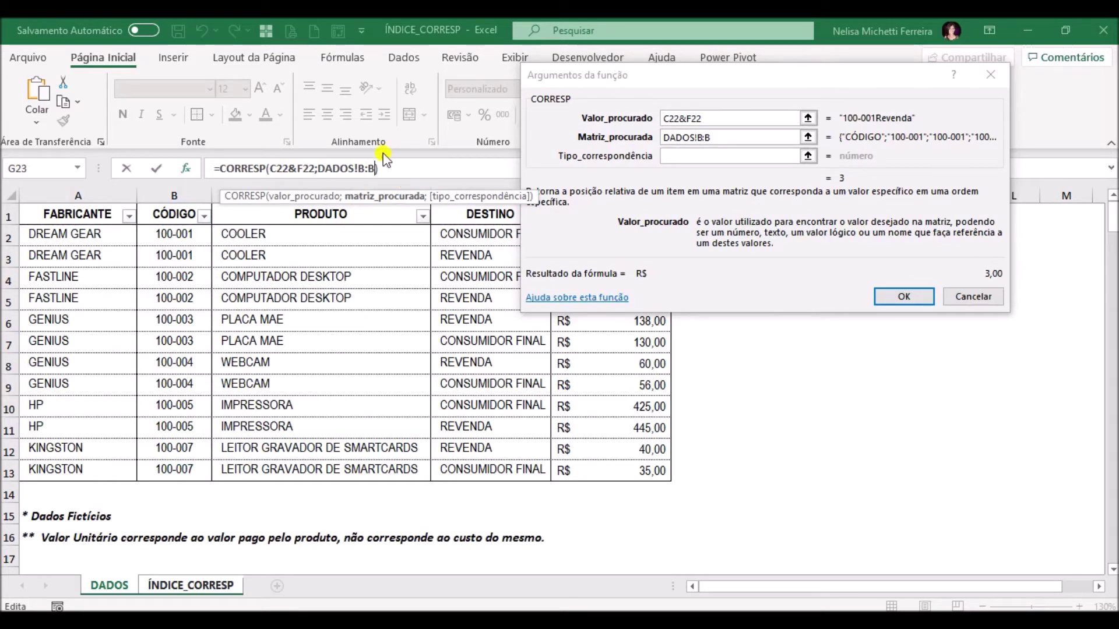
Concatenate the whole DESTINO column to Matriz_procurada so that it reads DADOS!B:B&DADOS!D:D.
left_click(774, 137)
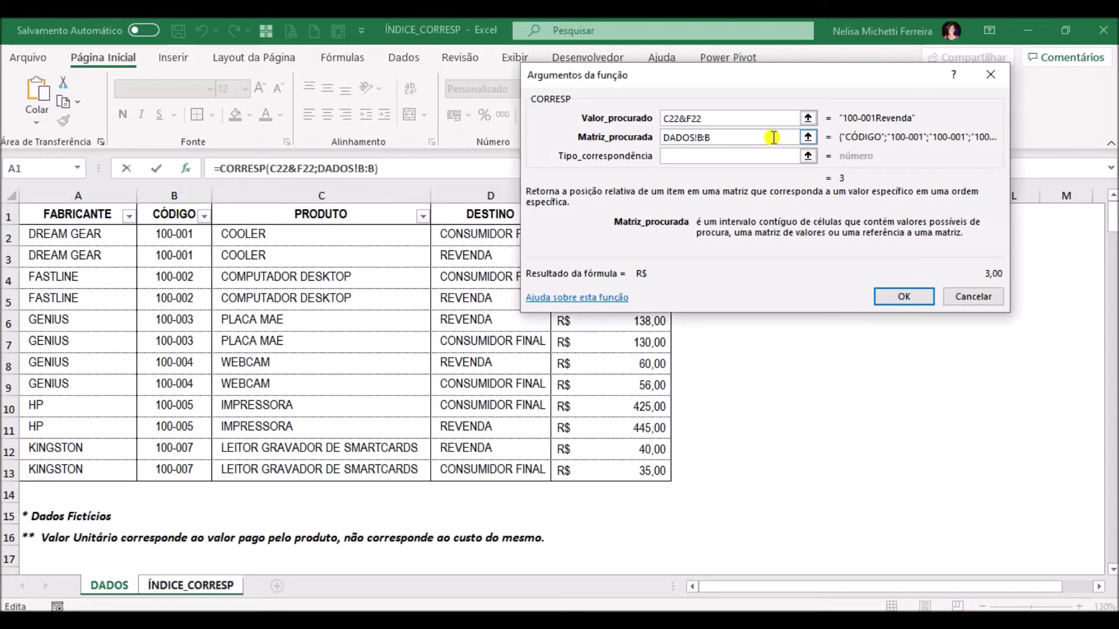
type("&")
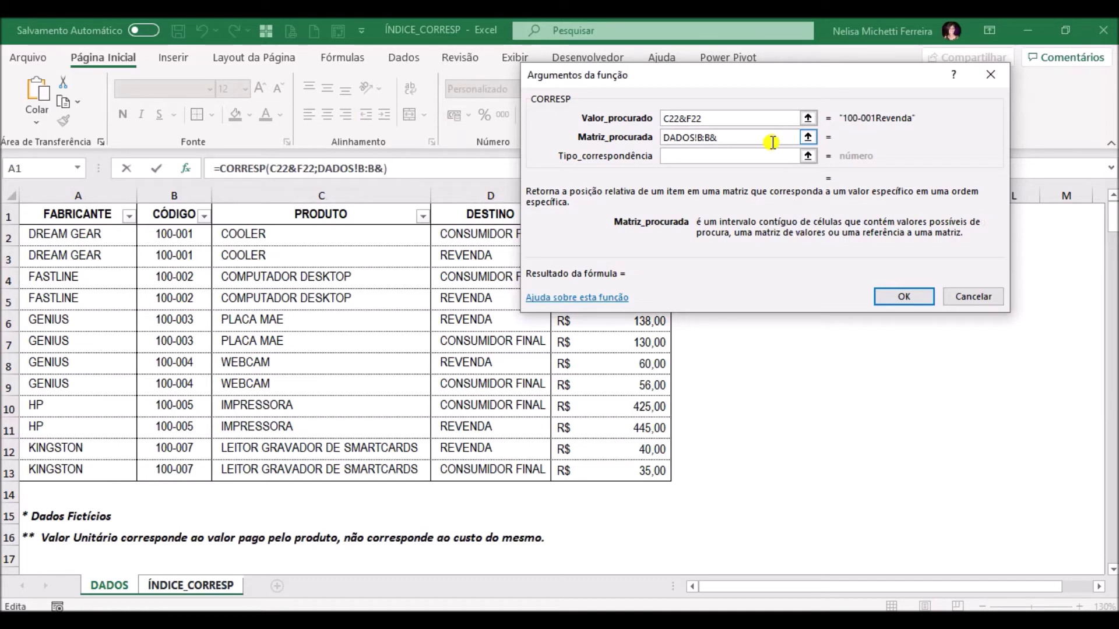
left_click_drag(751, 69, 893, 116)
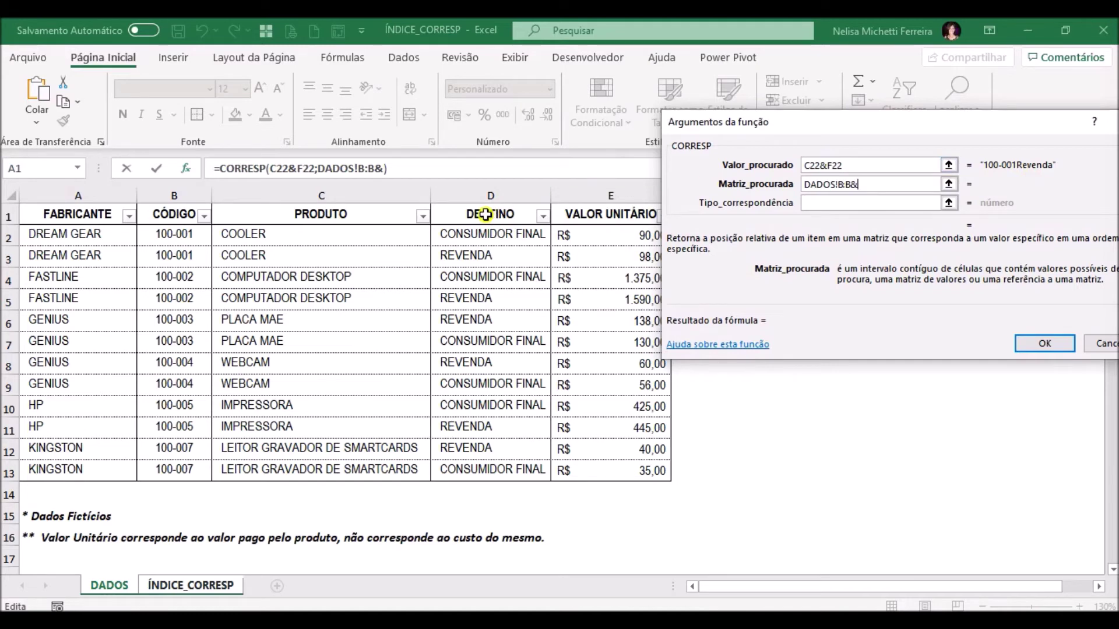
left_click_drag(481, 215, 475, 300)
left_click_drag(484, 210, 484, 466)
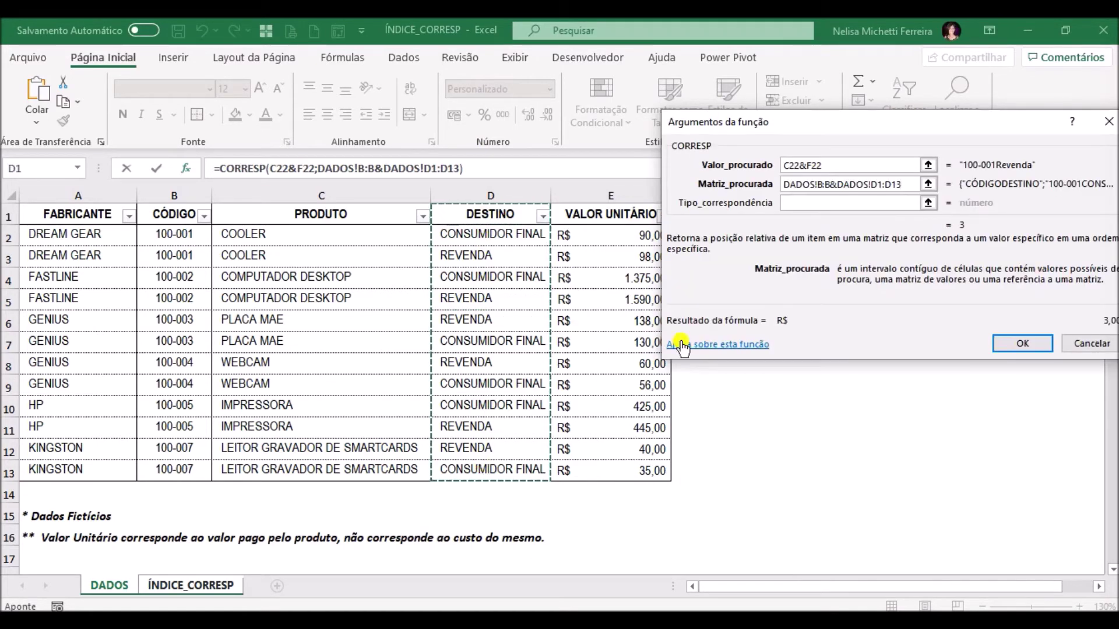
left_click(882, 184)
key("BackSpace")
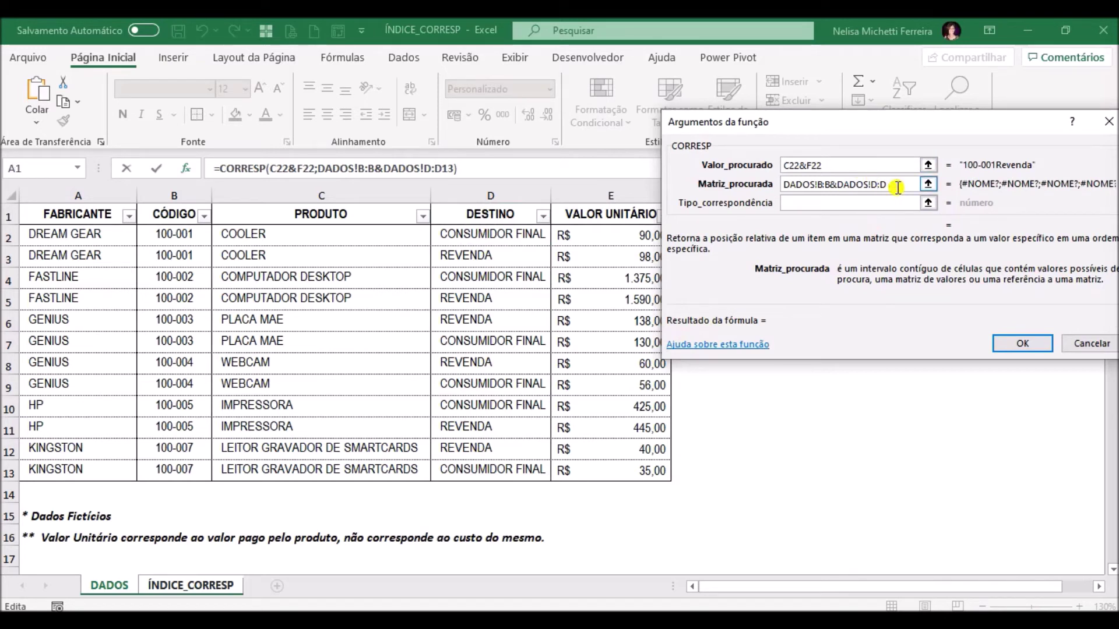
key("BackSpace")
key("BackSpace")
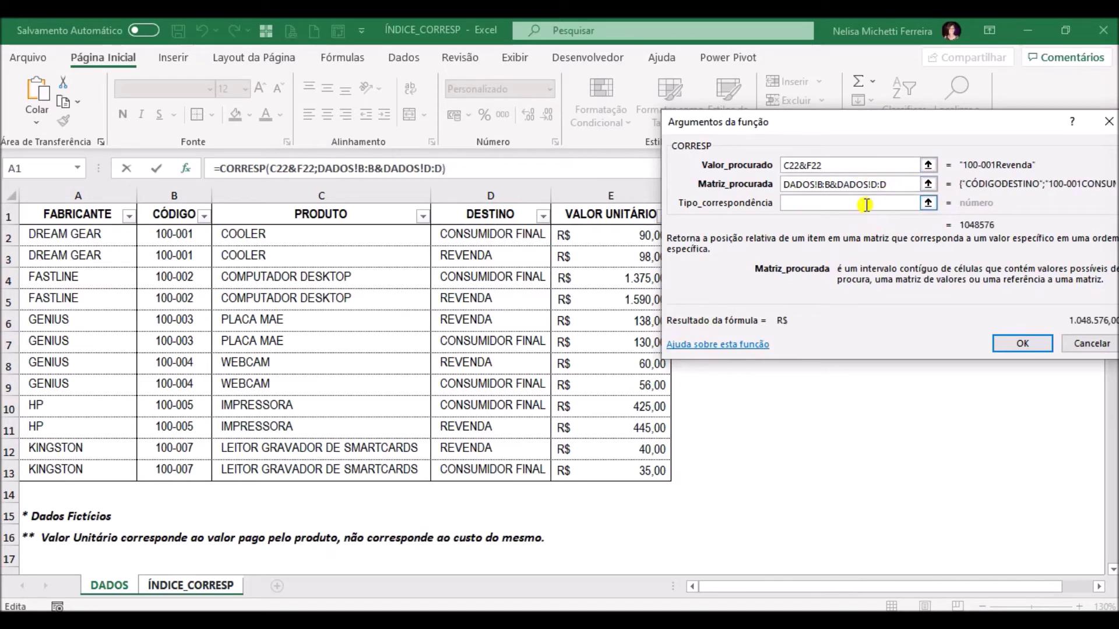
Complete the CORRESP formula in G23 with Tipo_correspondência 0 and check its row position against the DADOS sheet.
left_click(866, 204)
type("0")
key("Return")
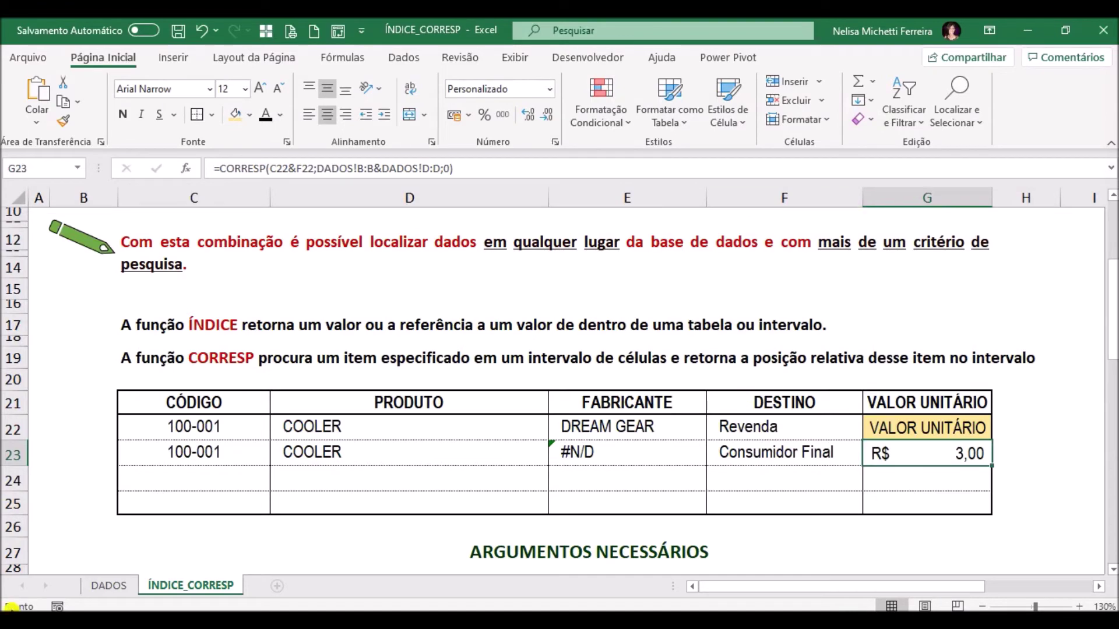
left_click(104, 584)
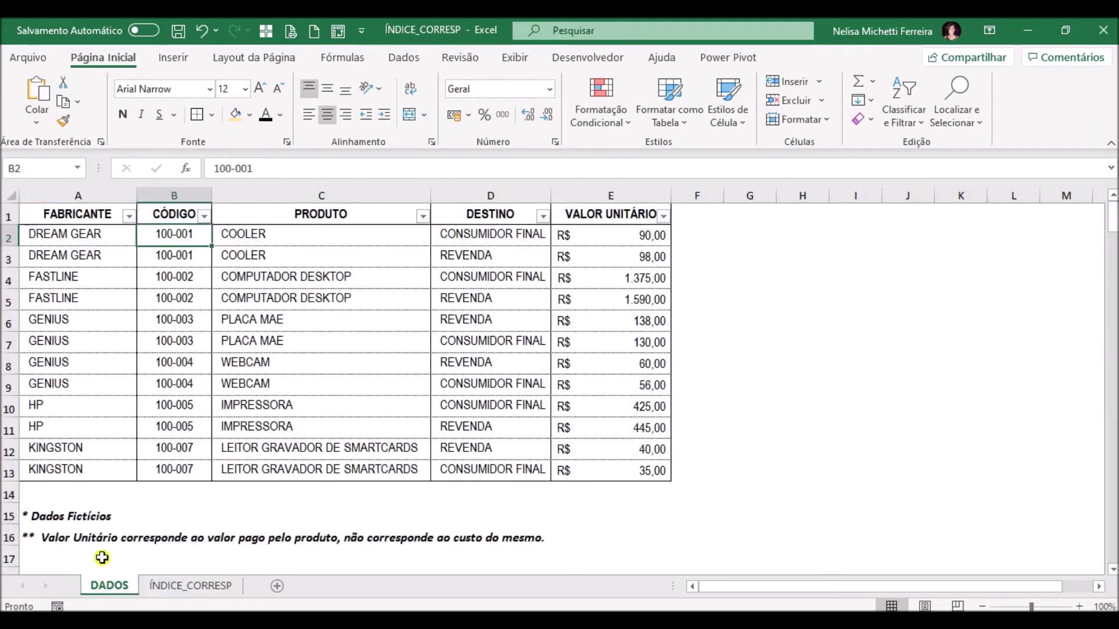
Check the code, destination and unit value in row 3 of the DADOS sheet.
left_click(187, 254)
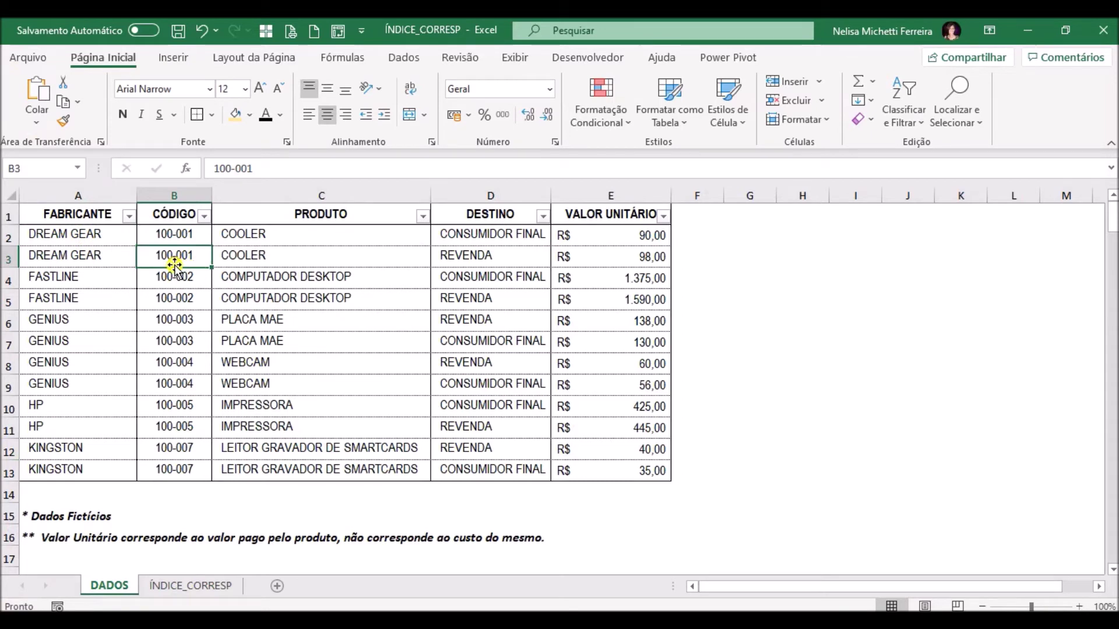
left_click(469, 258)
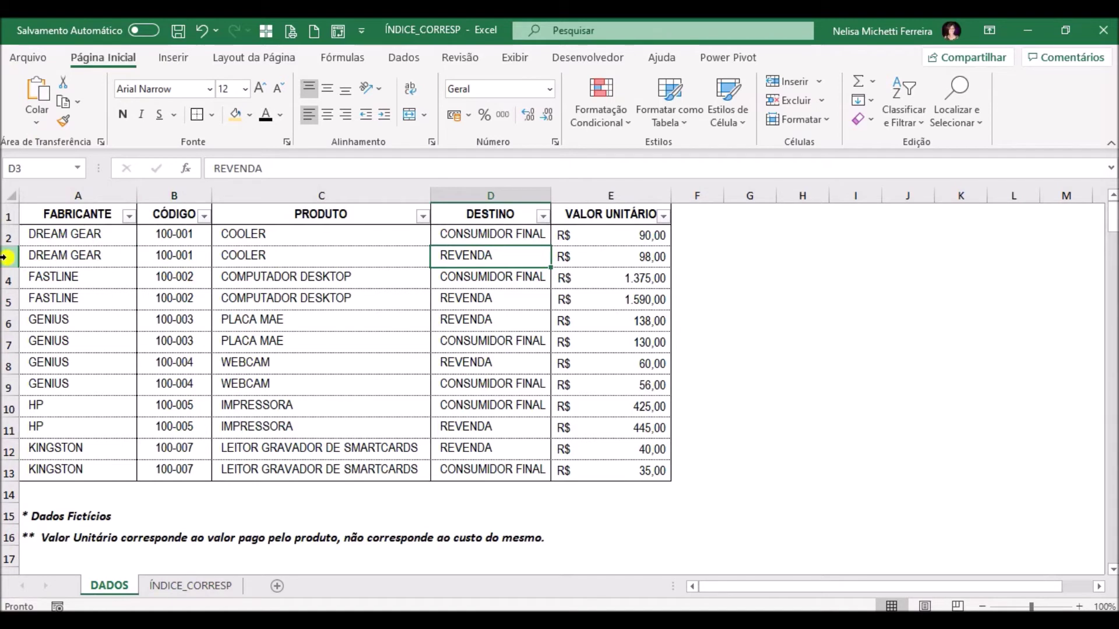
left_click(590, 257)
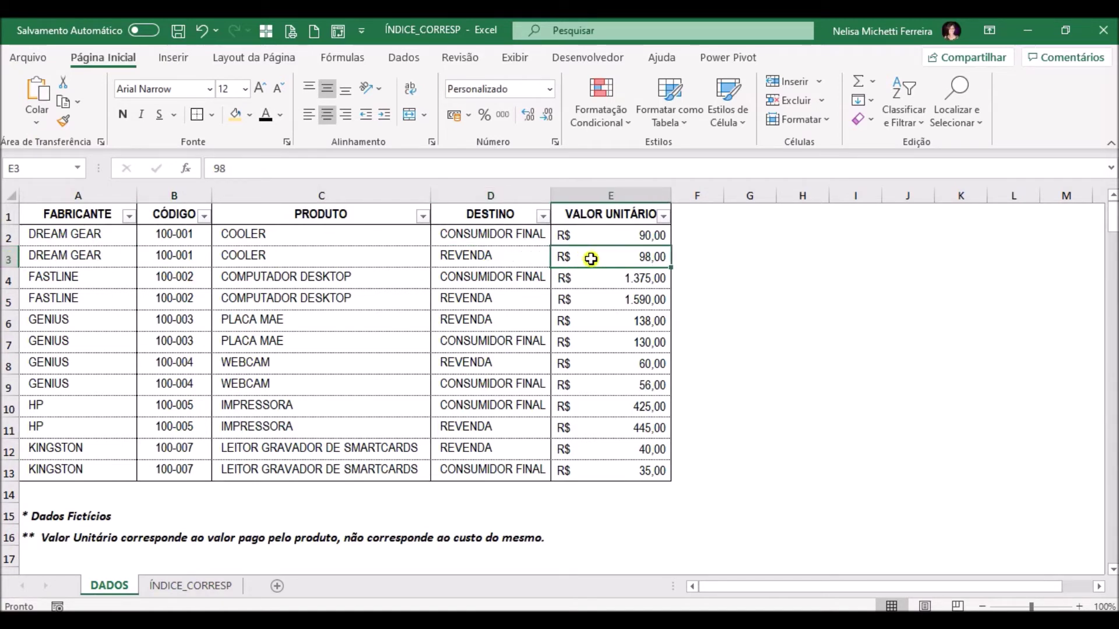
Copy the CORRESP expression from G23 of the ÍNDICE_CORRESP sheet, leaving out the equals sign.
left_click(199, 587)
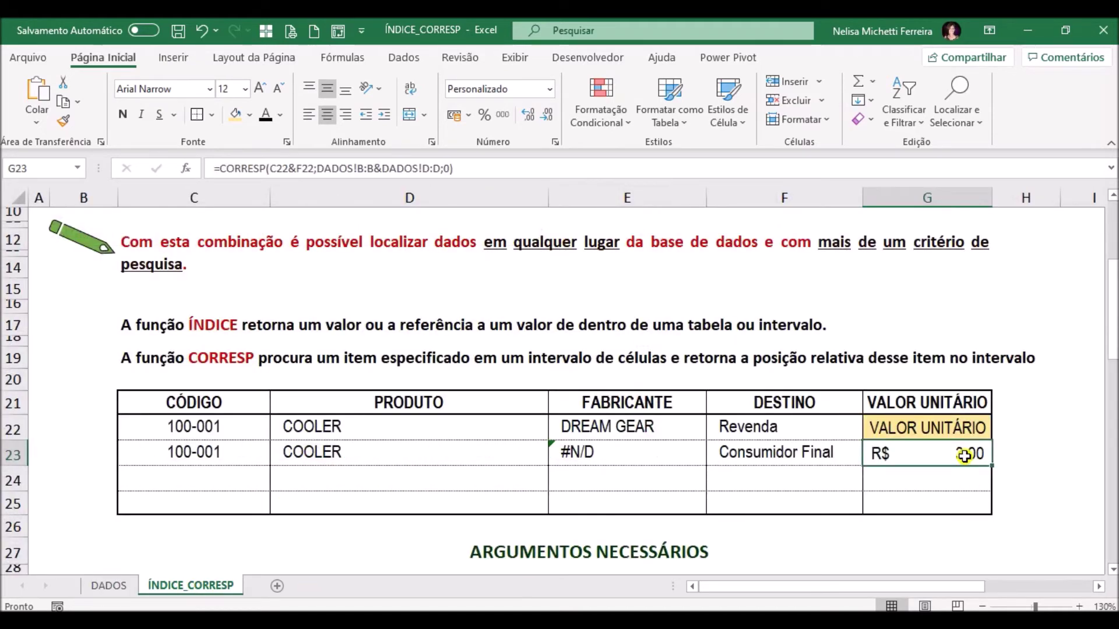
left_click_drag(453, 169, 220, 166)
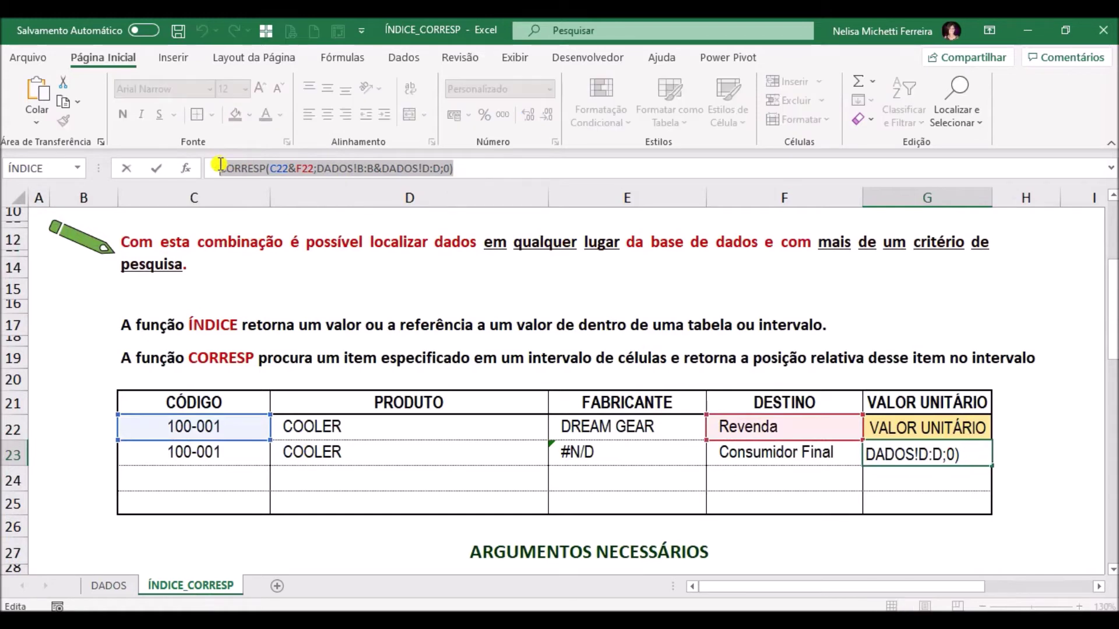
left_click(61, 110)
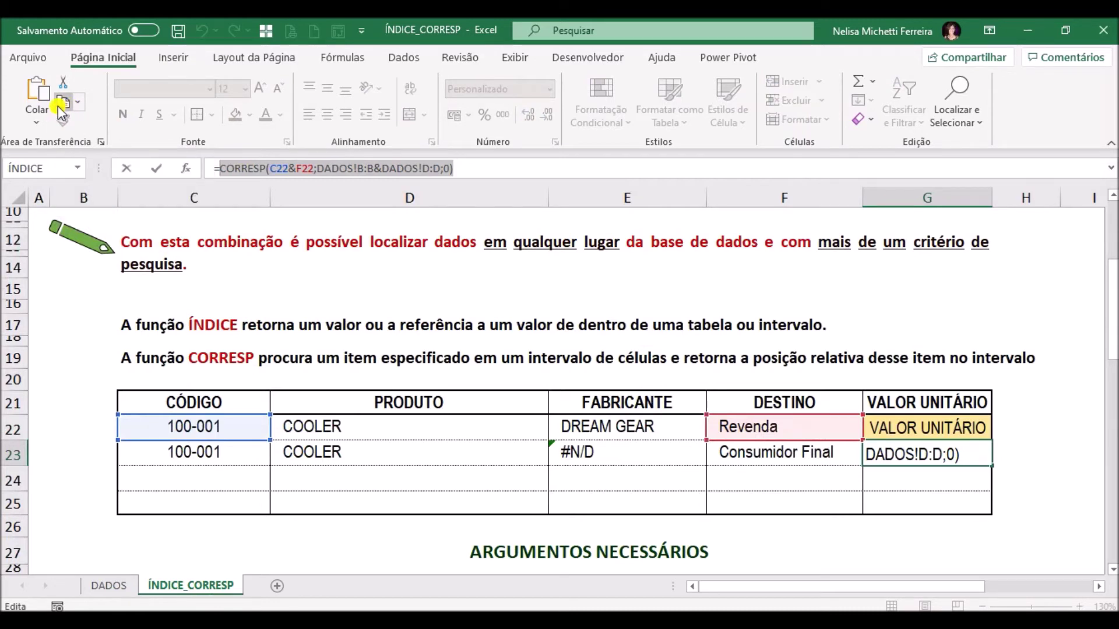
key("Escape")
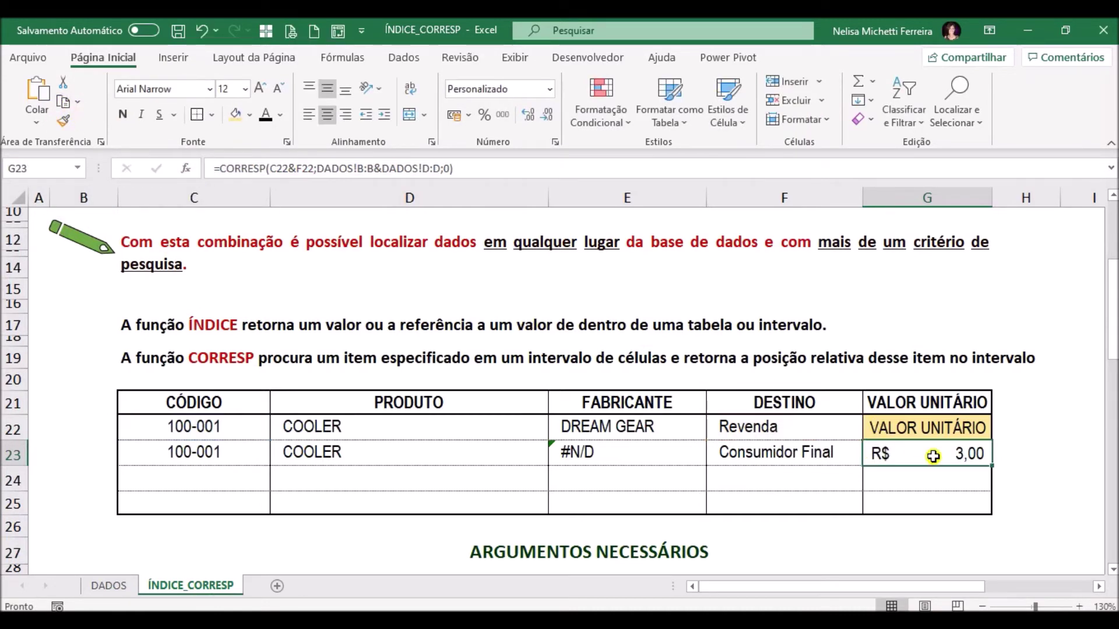
Replace Núm_linha of the ÍNDICE function in G22 with the copied CORRESP(C22&F22;DADOS!B:B&DADOS!D:D;0).
left_click(935, 430)
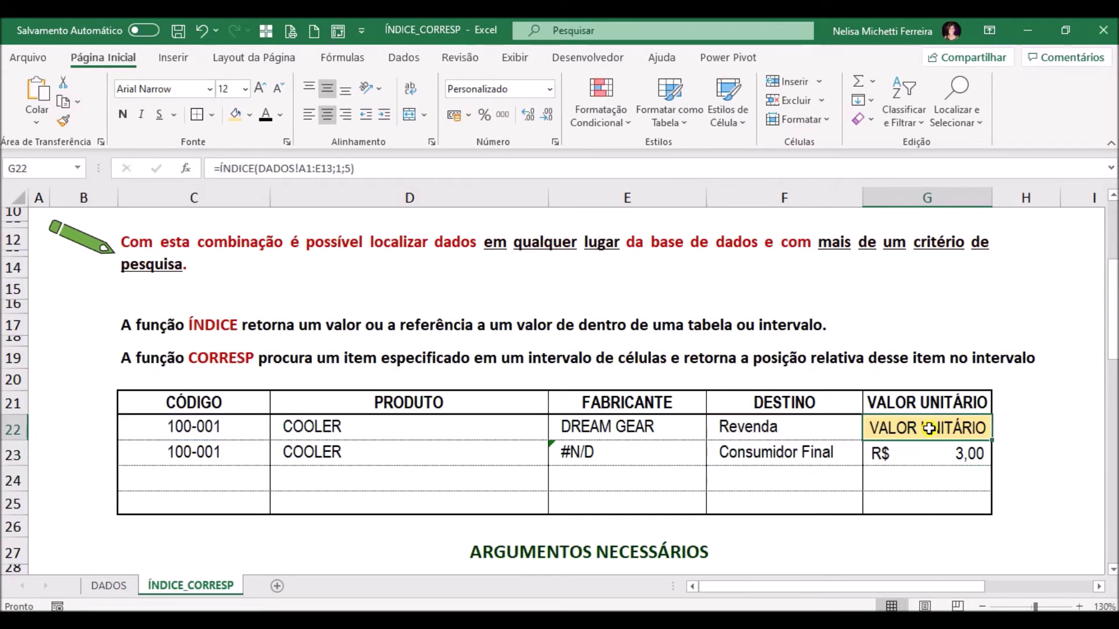
left_click(186, 169)
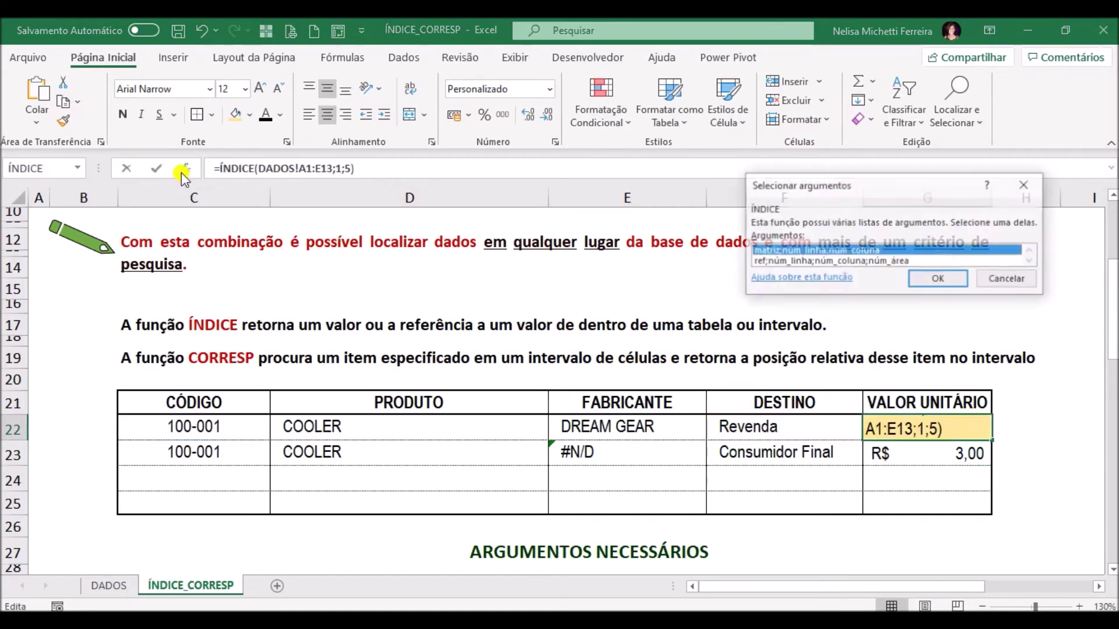
left_click(938, 279)
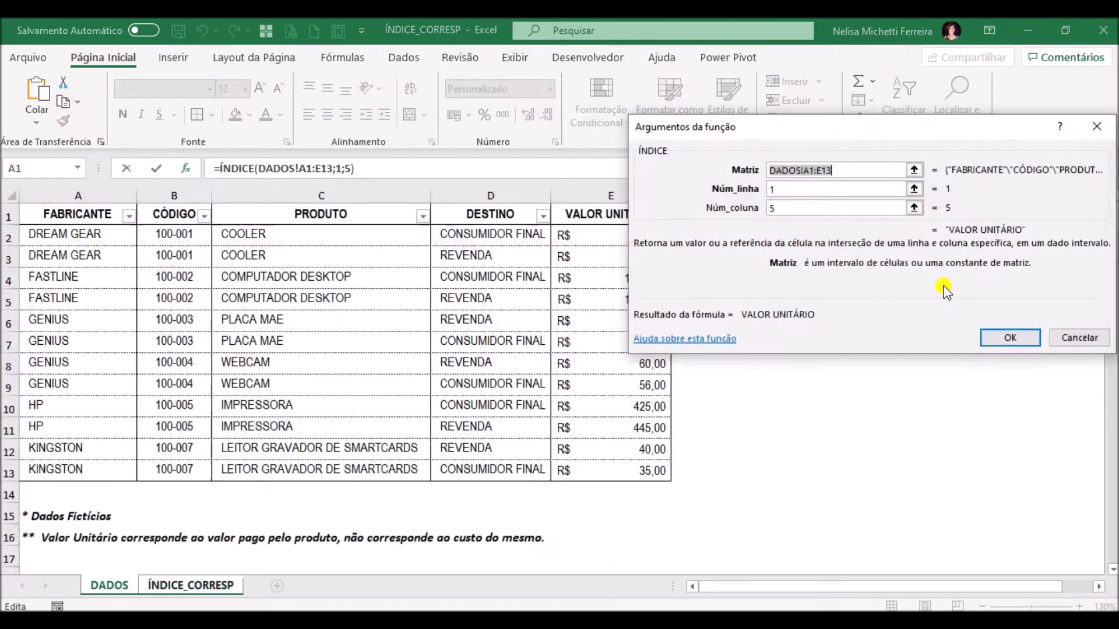
left_click(777, 190)
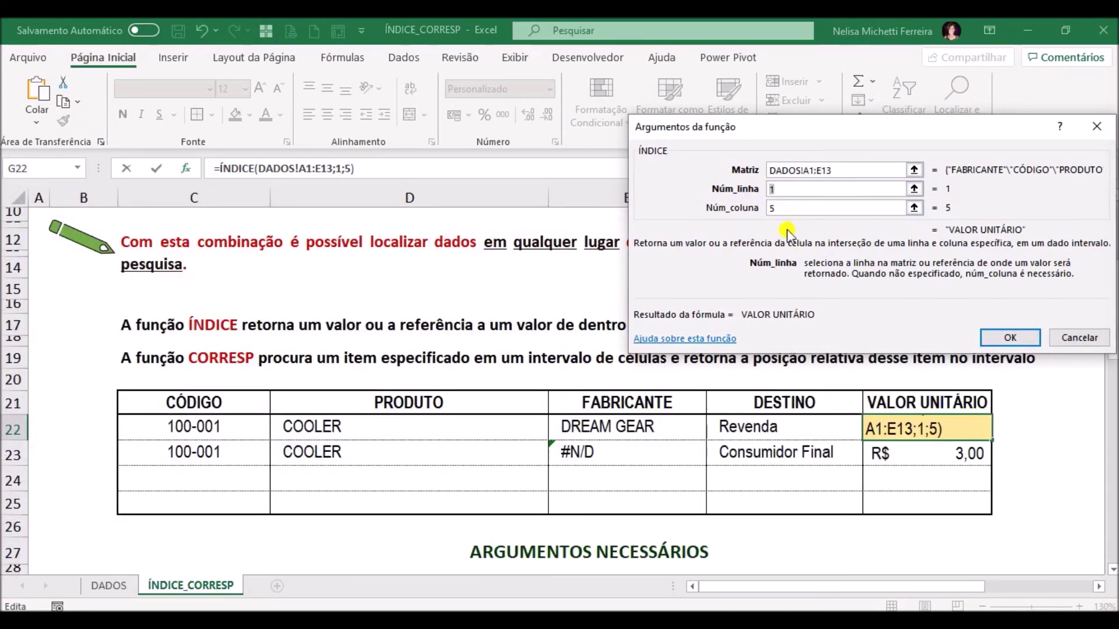
key("ctrl+v")
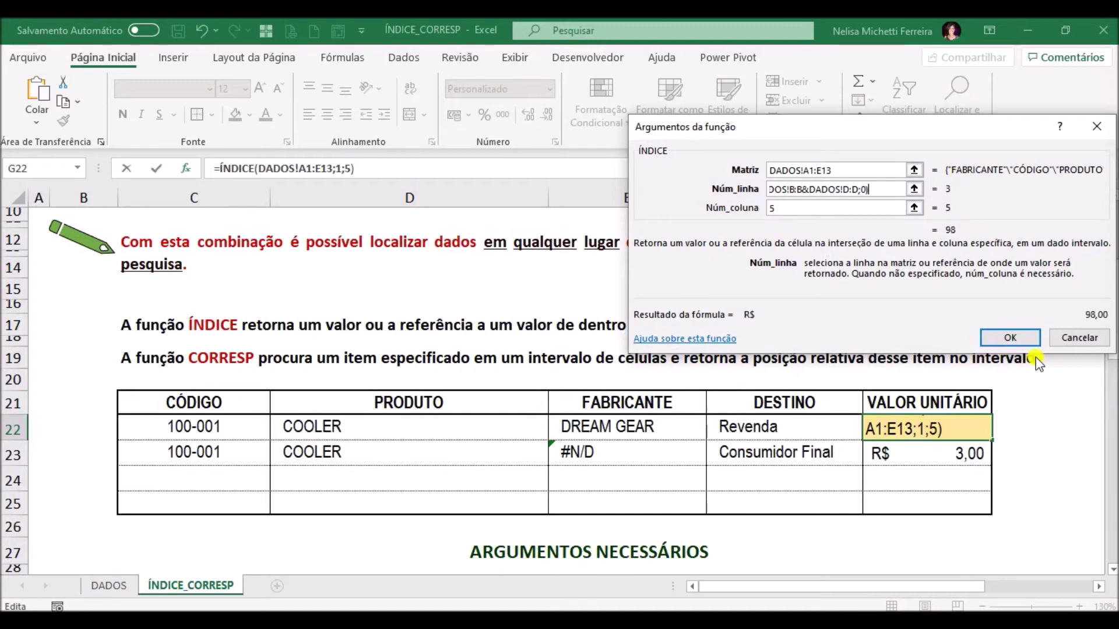
left_click(1027, 341)
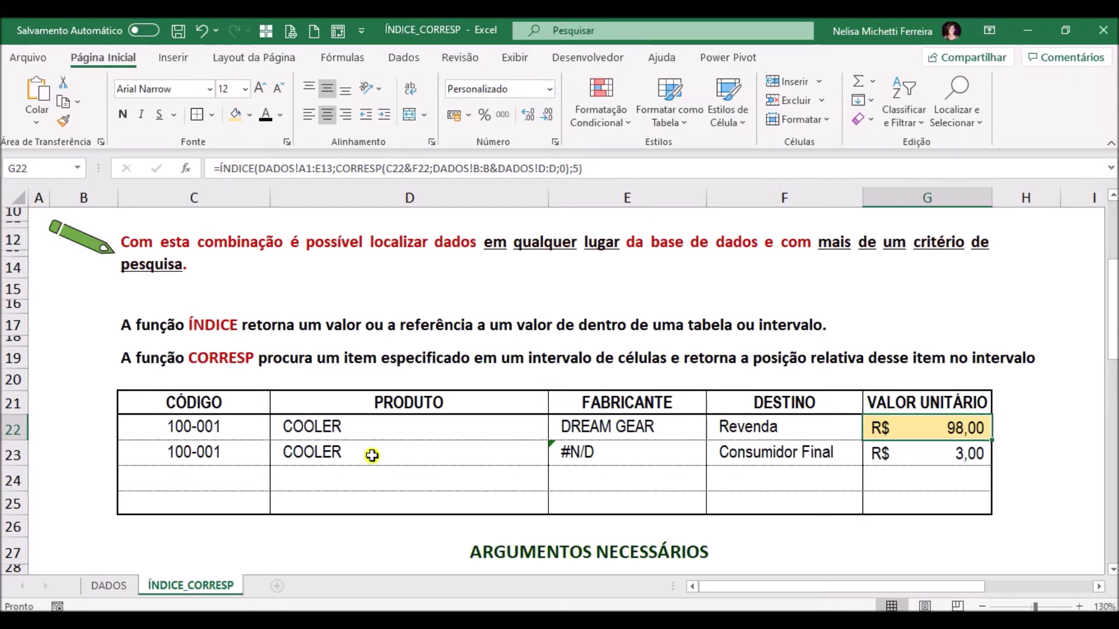
Fill E23 and G23 with the formulas from the cells directly above, E22 and G22.
left_click(573, 453)
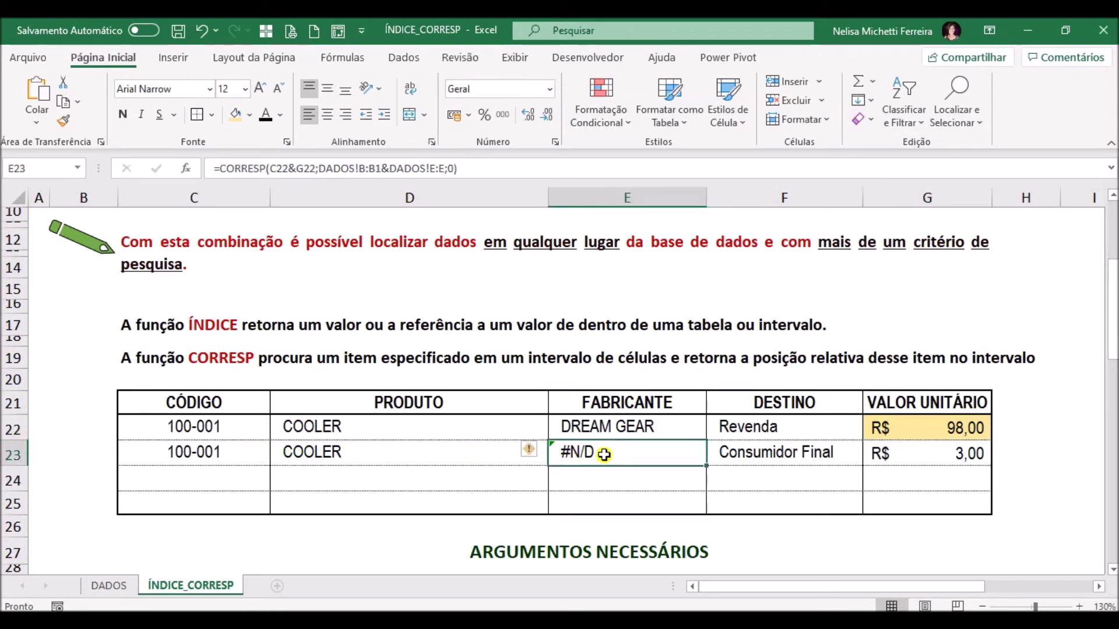
key("ctrl+z")
left_click(868, 456)
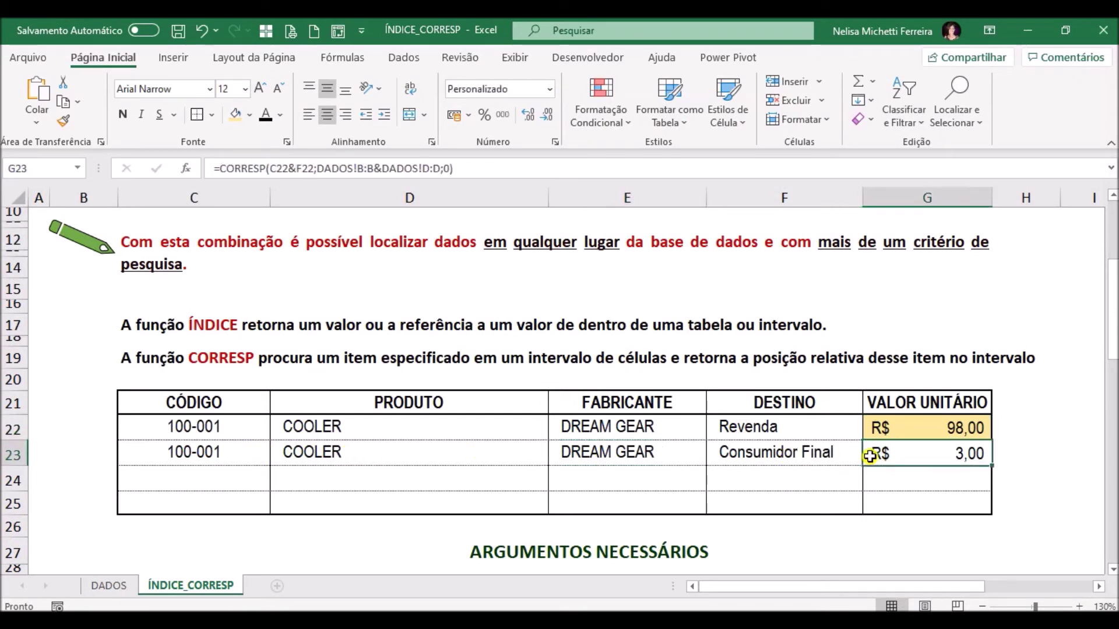
key("ctrl+z")
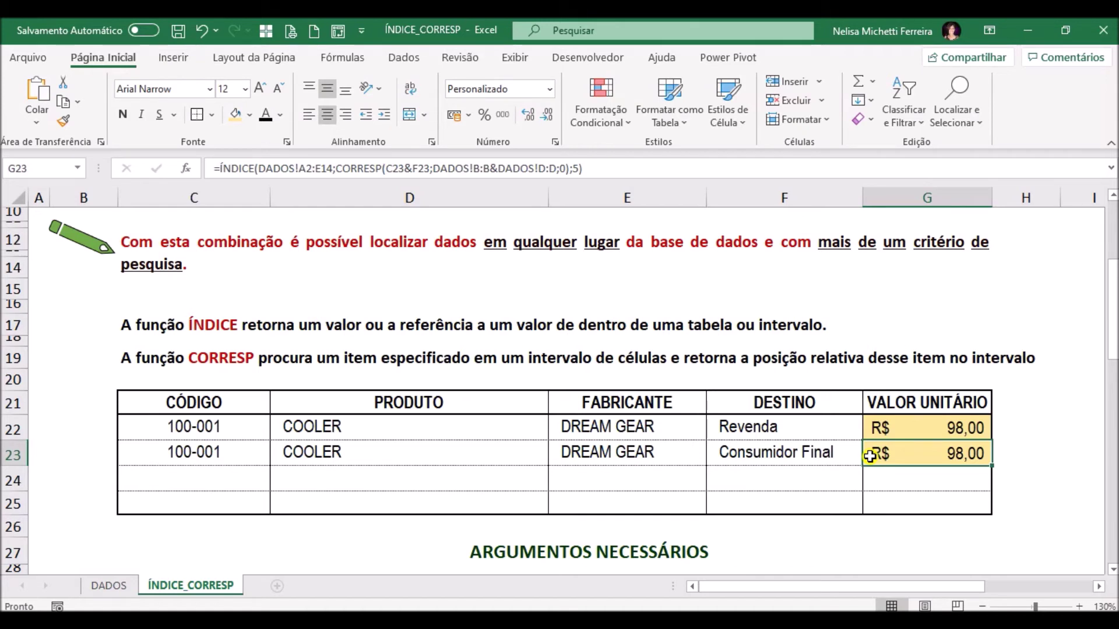
Try entering the G23 formula as an array formula and compare it with the one in G22.
double_click(869, 456)
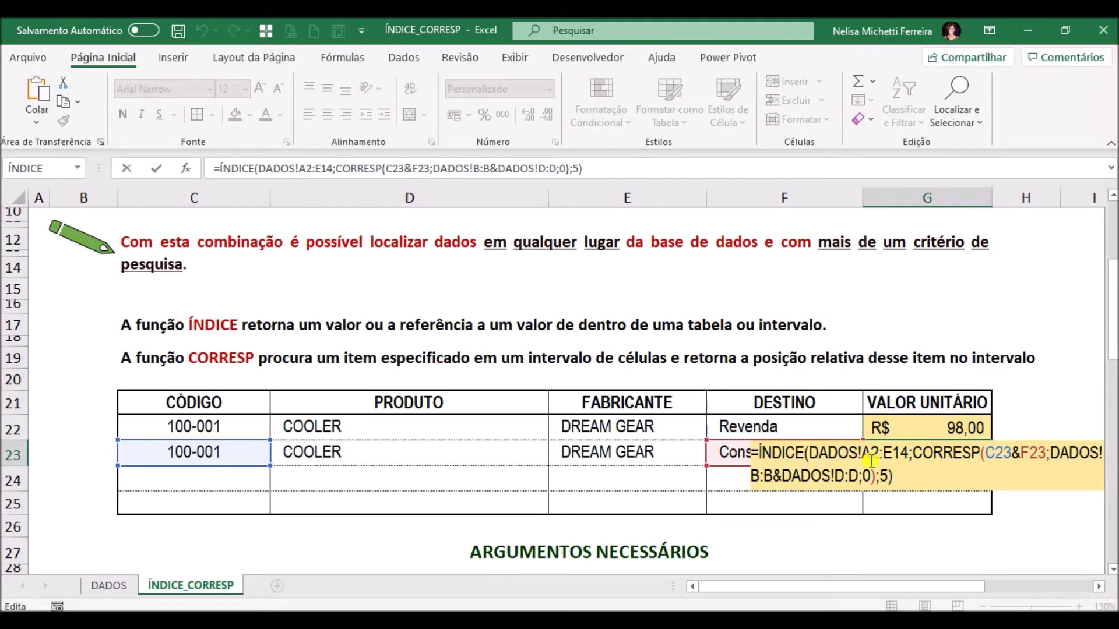
key("ctrl+shift+Return")
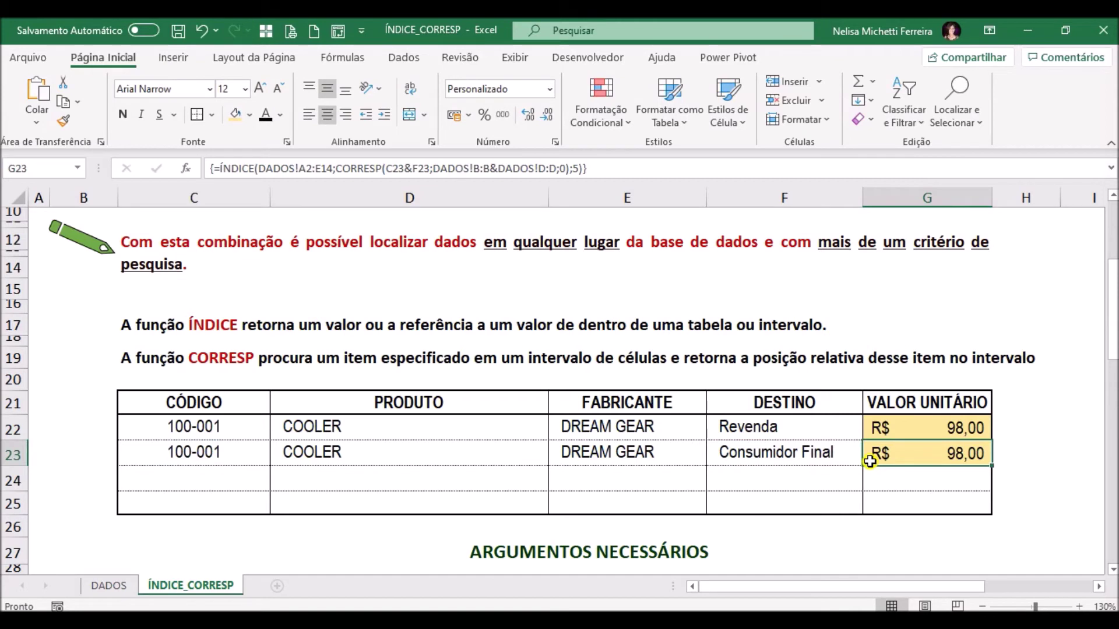
left_click(960, 432)
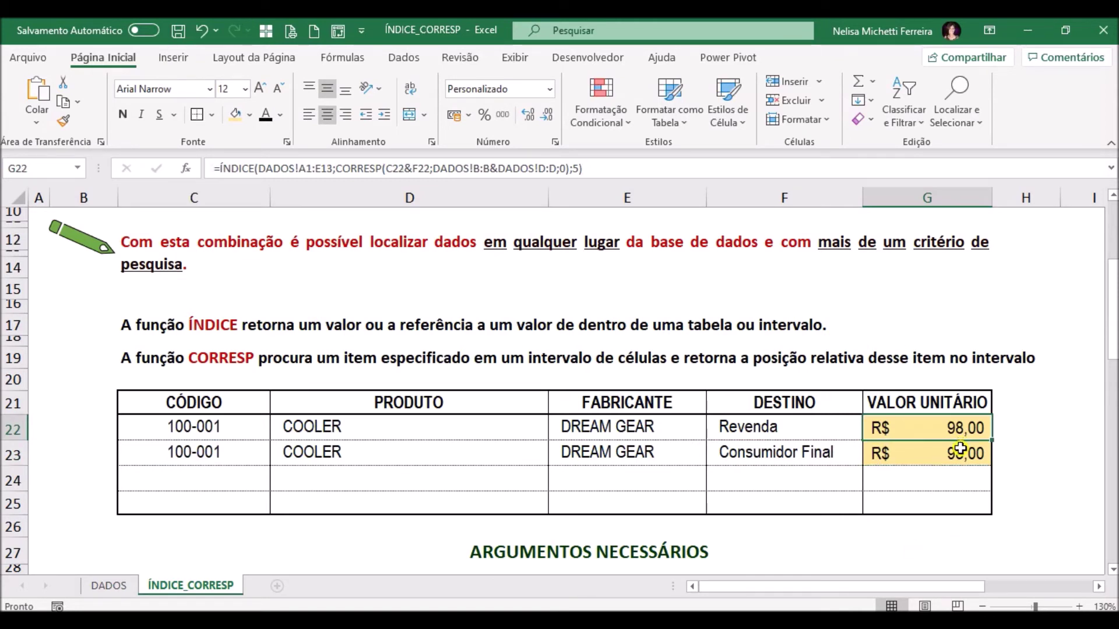
left_click(957, 460)
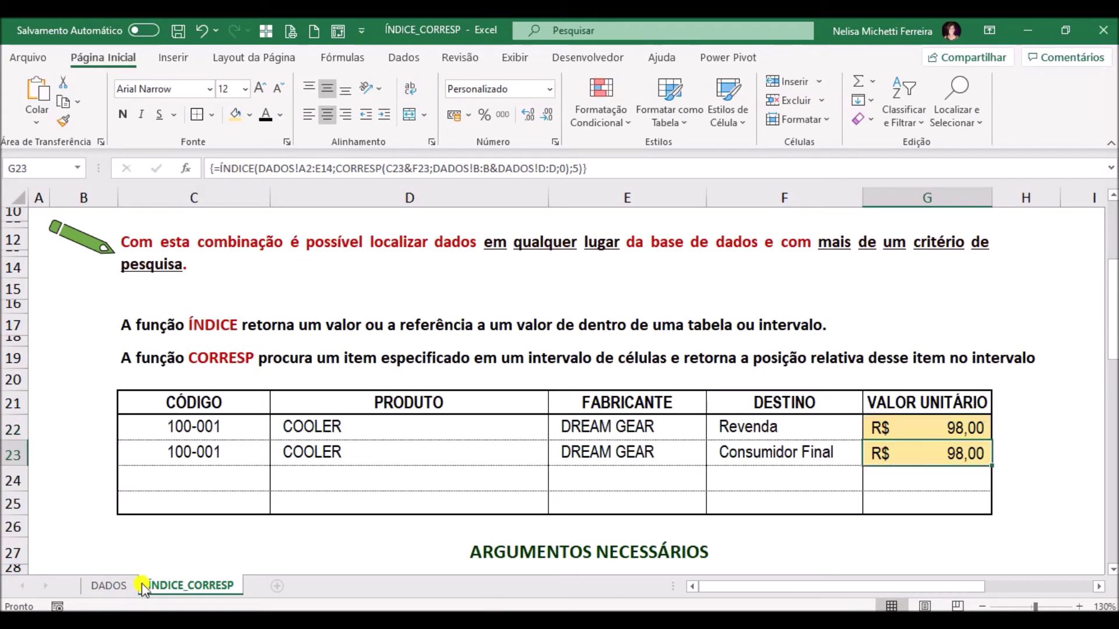
Check the unit values on the DADOS sheet and re-enter the G23 formula as an array formula.
left_click(120, 585)
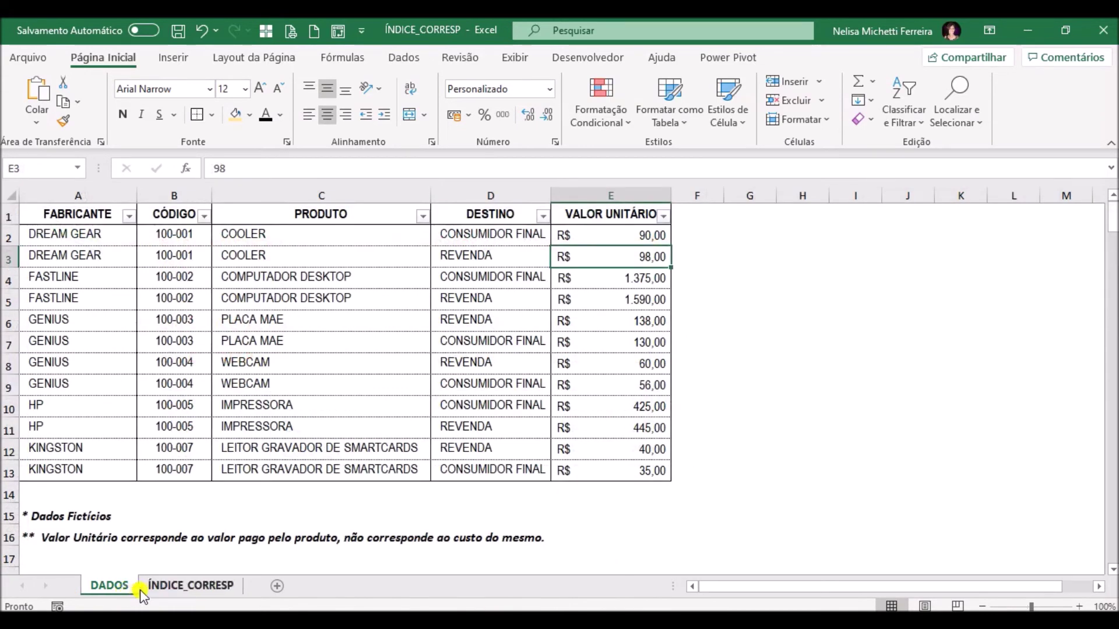
left_click(201, 585)
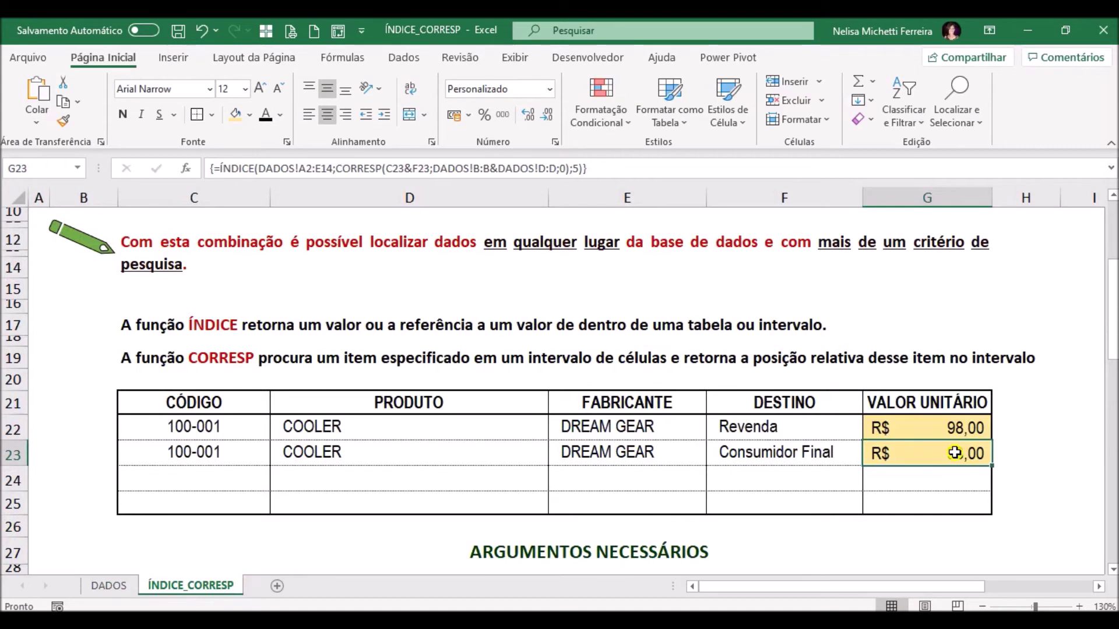
double_click(954, 453)
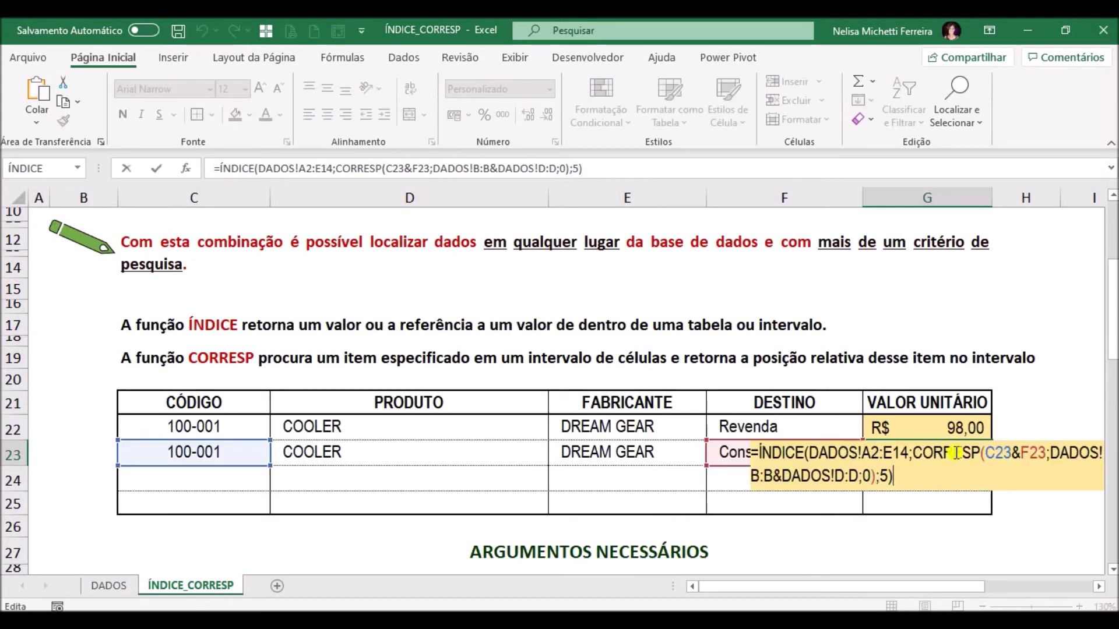
key("ctrl+shift+Return")
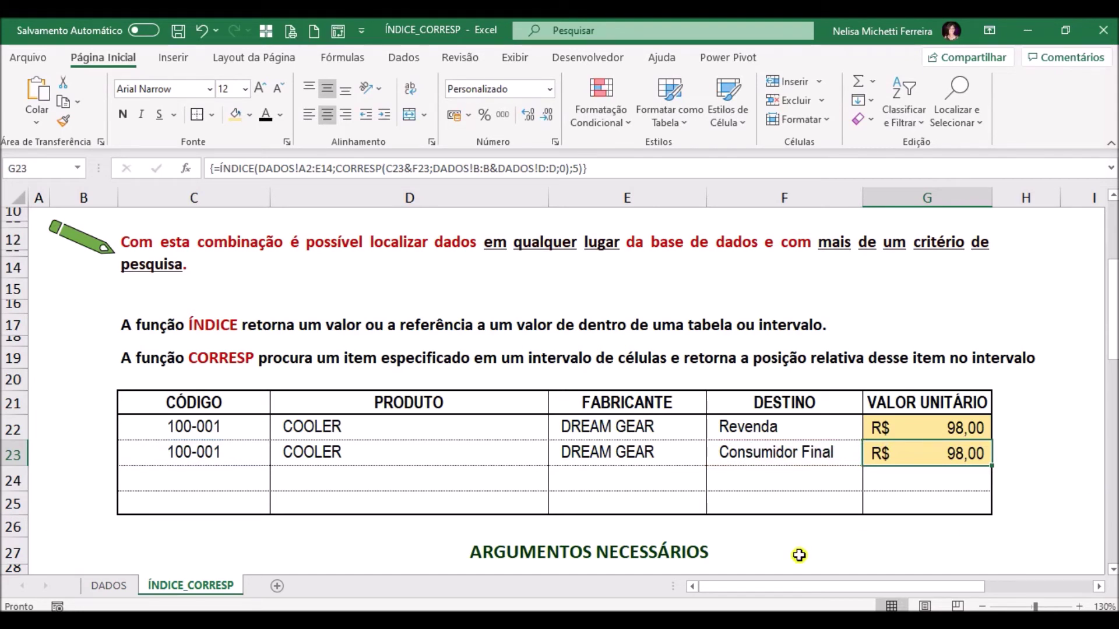
Correct the ÍNDICE matrix range in G23 to DADOS!A1:E13 and enter it as a normal formula.
left_click(919, 475)
left_click(934, 424)
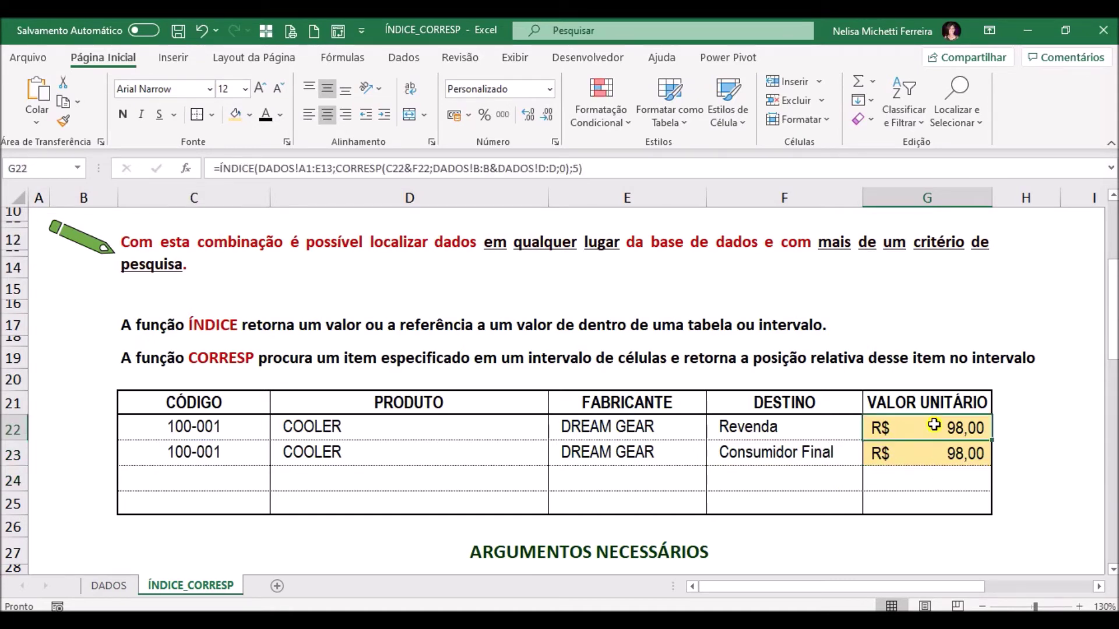
left_click(929, 452)
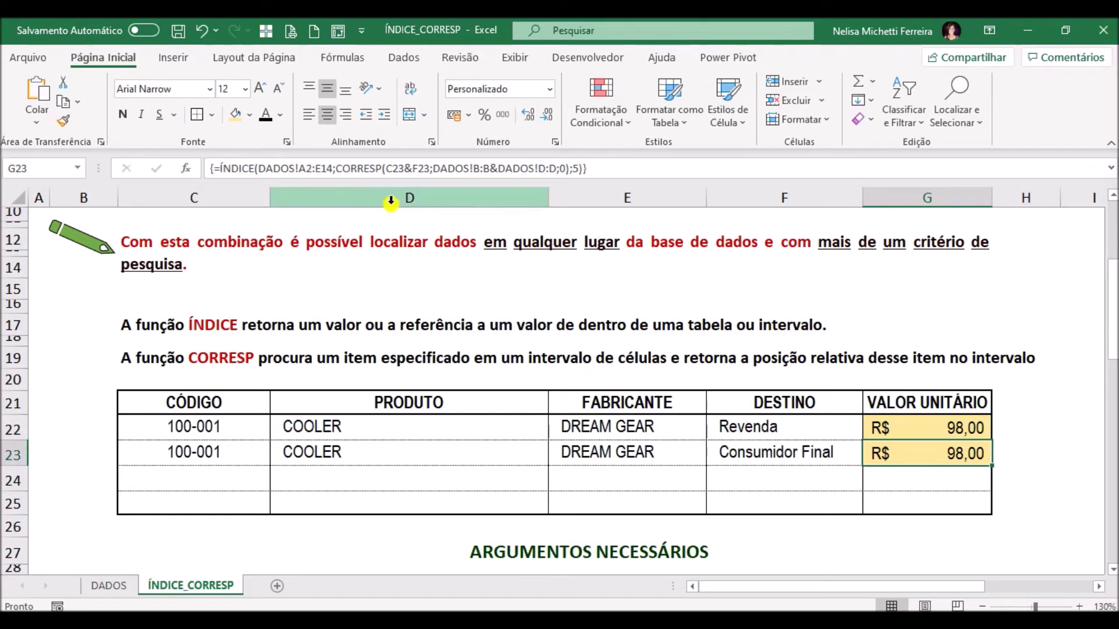
left_click(305, 169)
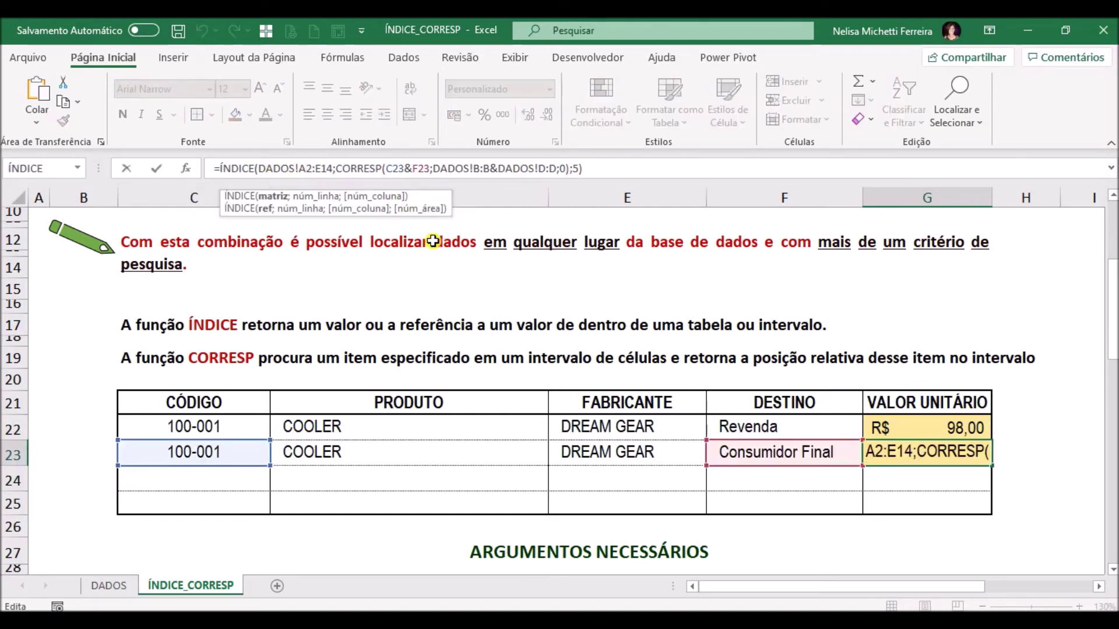
type("1")
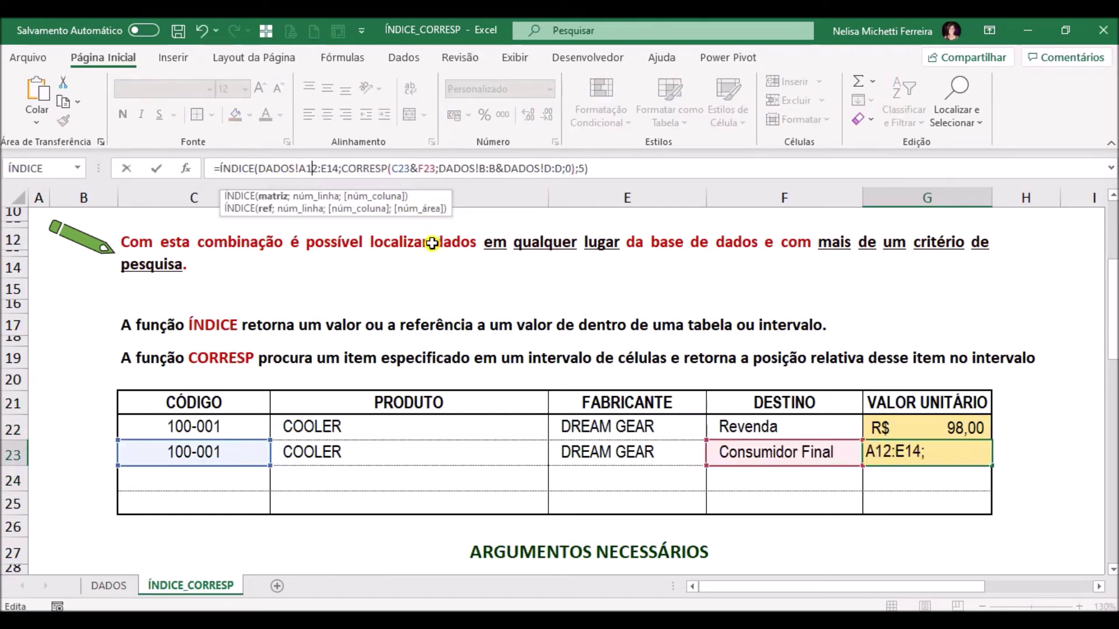
key("Delete")
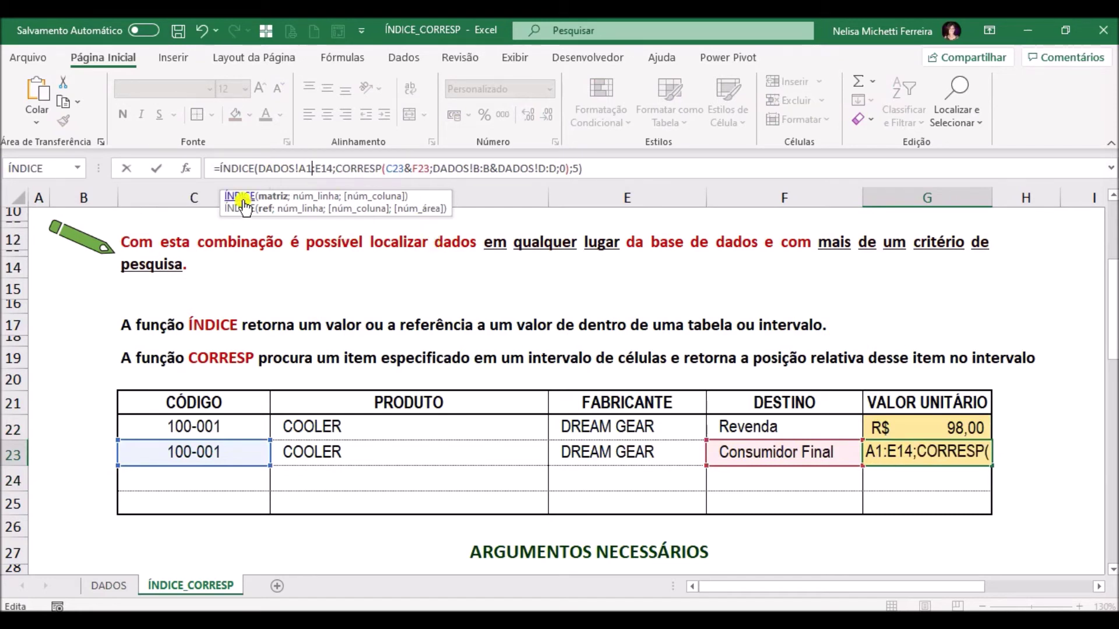
left_click(322, 168)
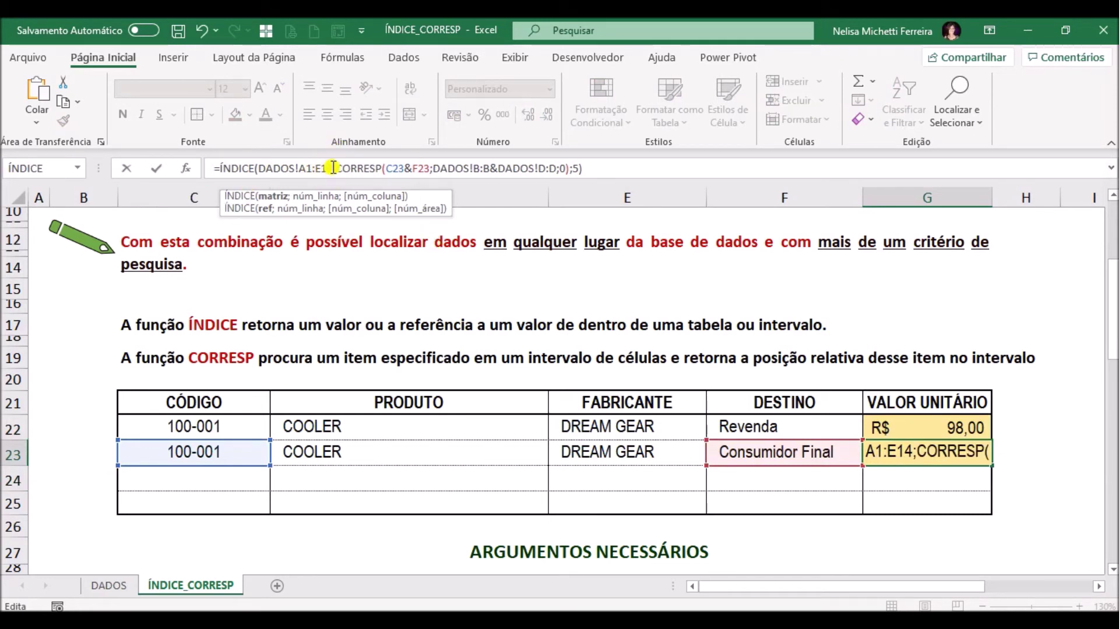
key("Delete")
type("3")
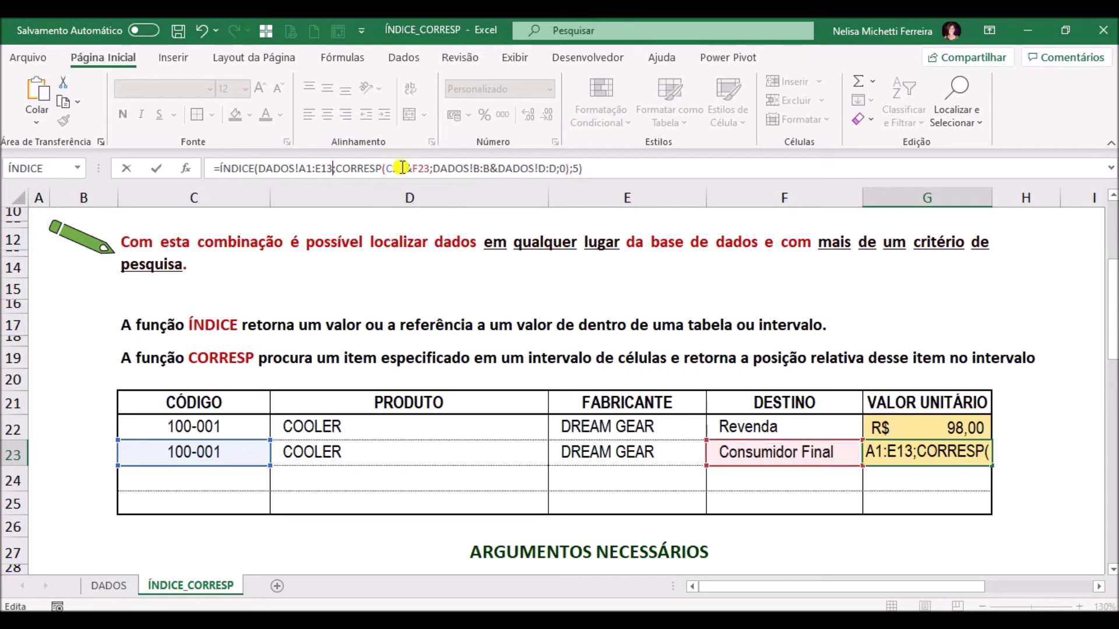
key("Return")
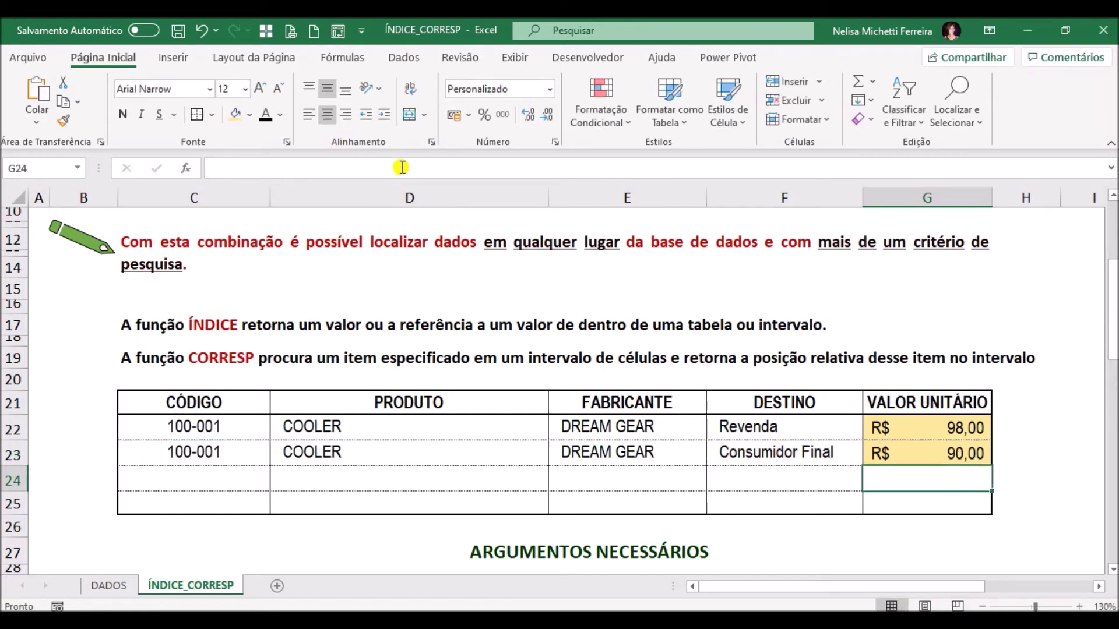
Compare the corrected formula in G23 with the formula in G22.
key("Up")
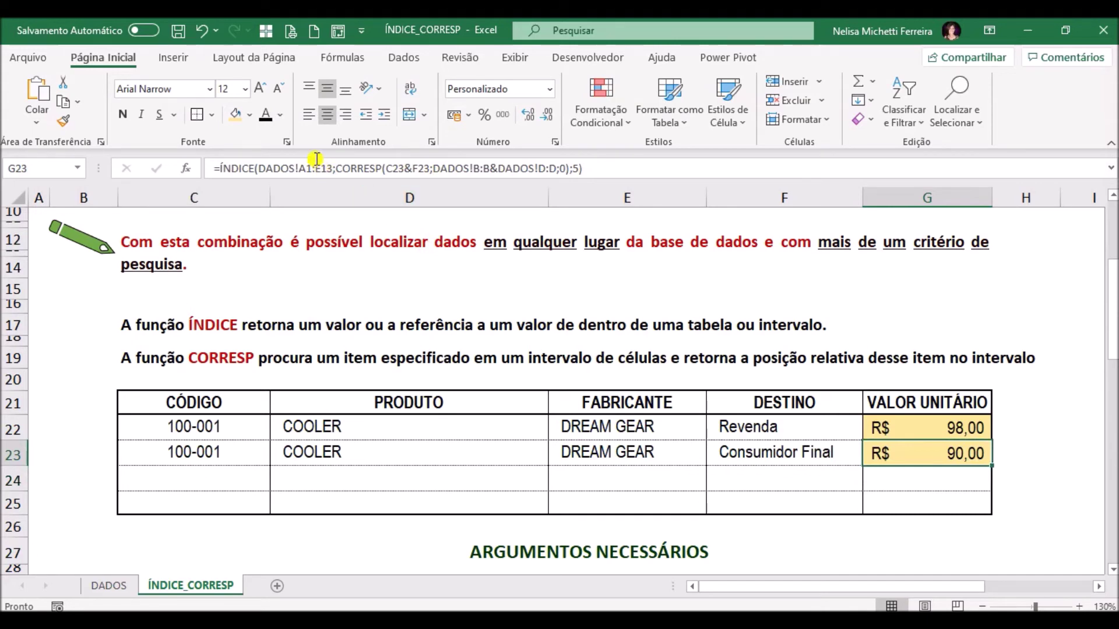
left_click(925, 432)
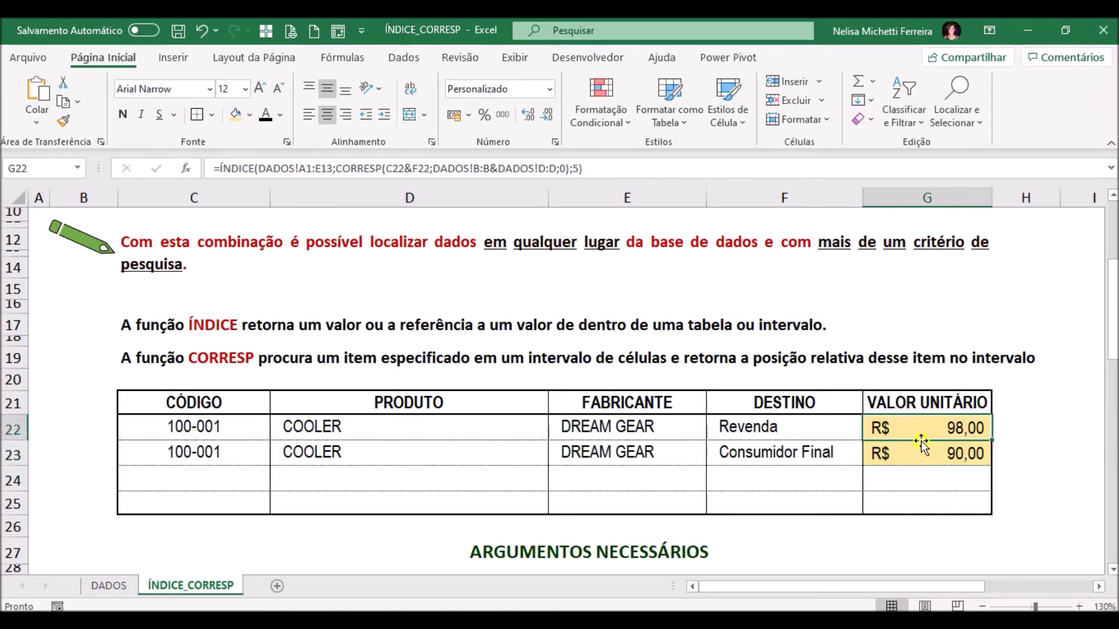
left_click(923, 451)
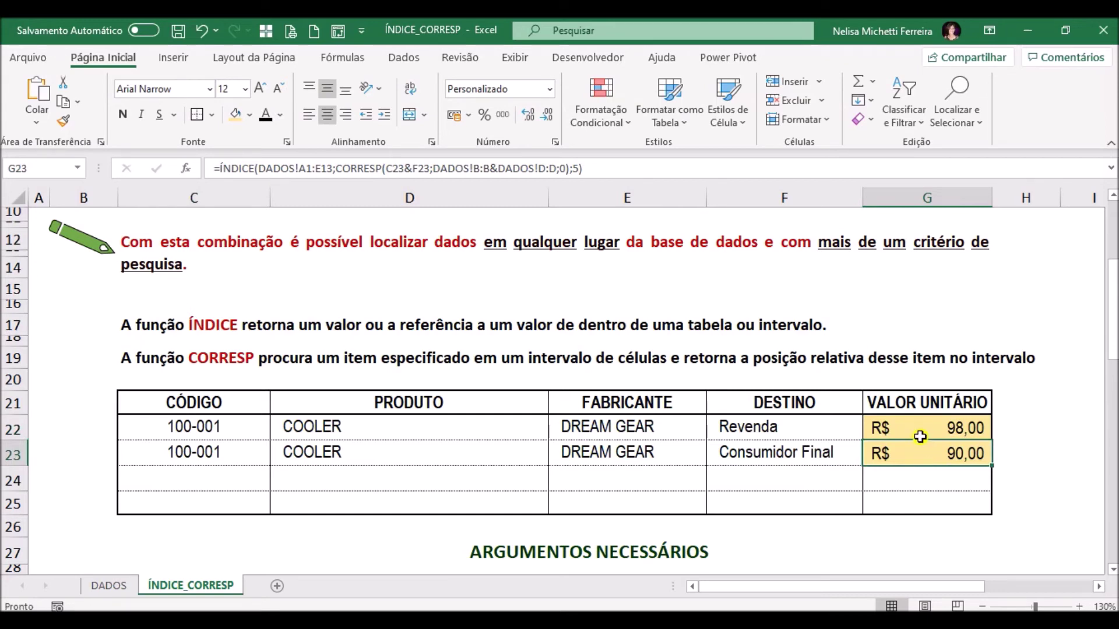
Make the ÍNDICE matrix range in G22 absolute as DADOS!$A$1:$E$13 and fill the formula down to G23.
mouse_move(920, 429)
left_mouse_down()
mouse_move(914, 508)
mouse_move(911, 425)
left_mouse_up()
left_click(902, 456)
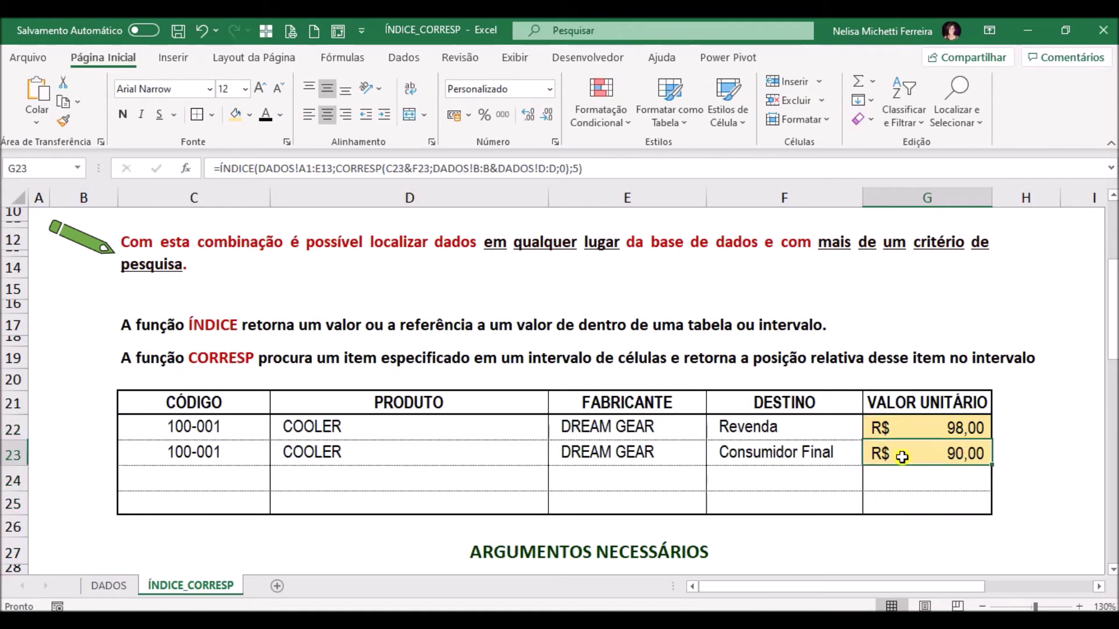
left_click(305, 169)
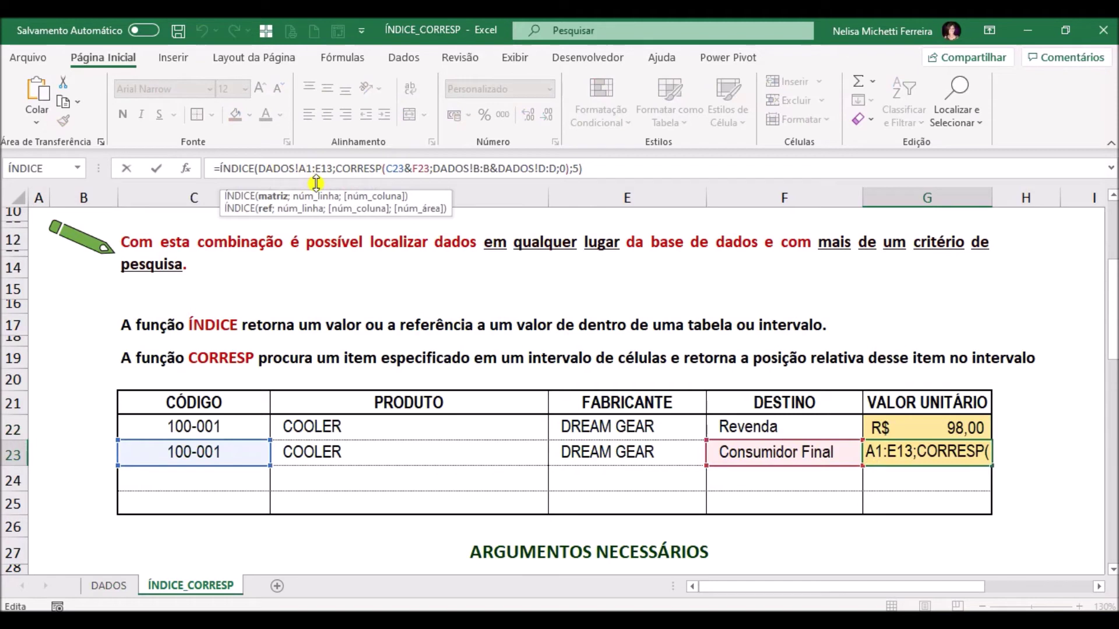
left_click(914, 427)
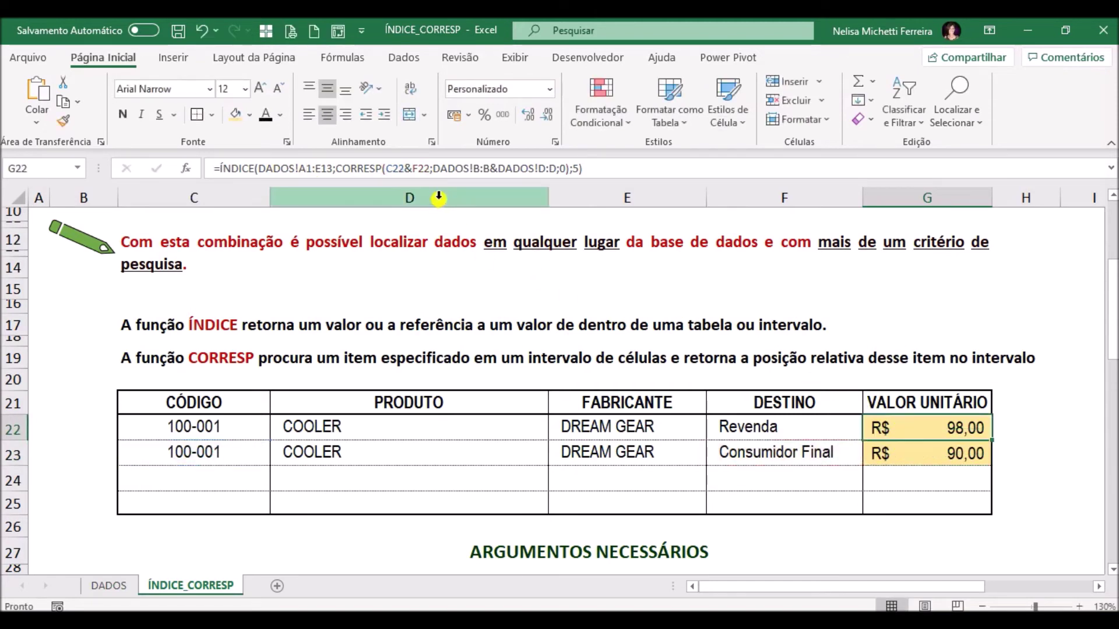
left_click(302, 160)
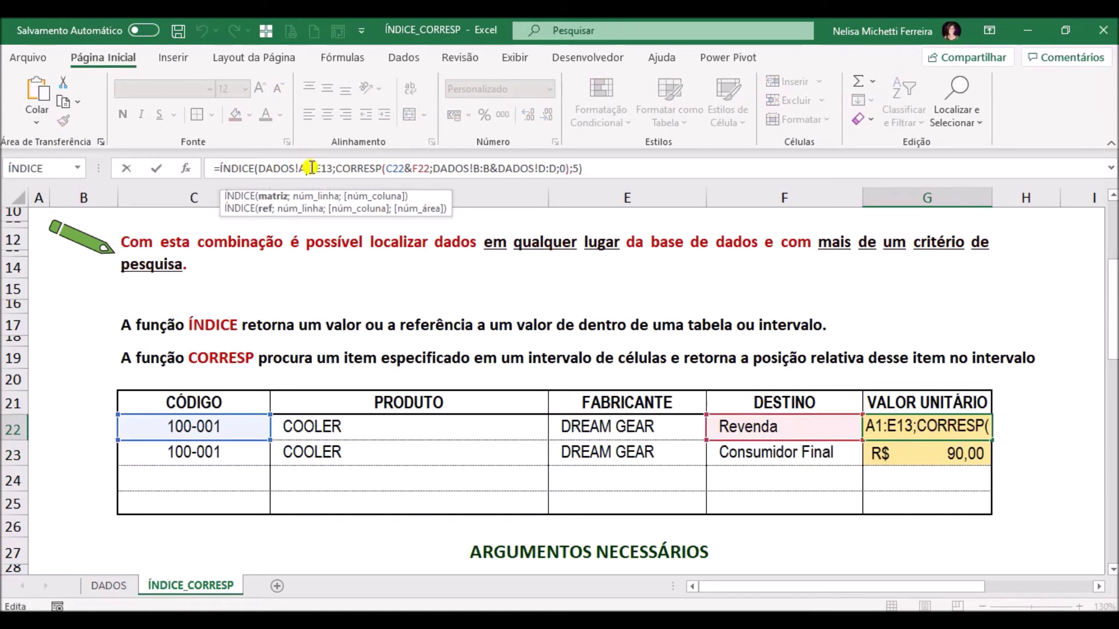
key("F4")
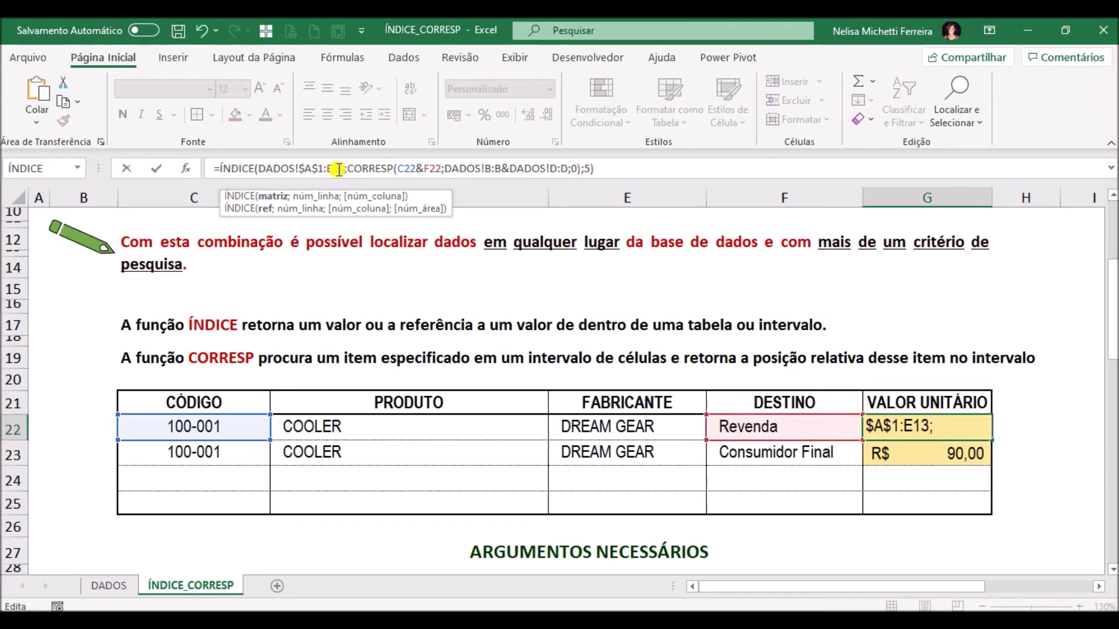
key("F4")
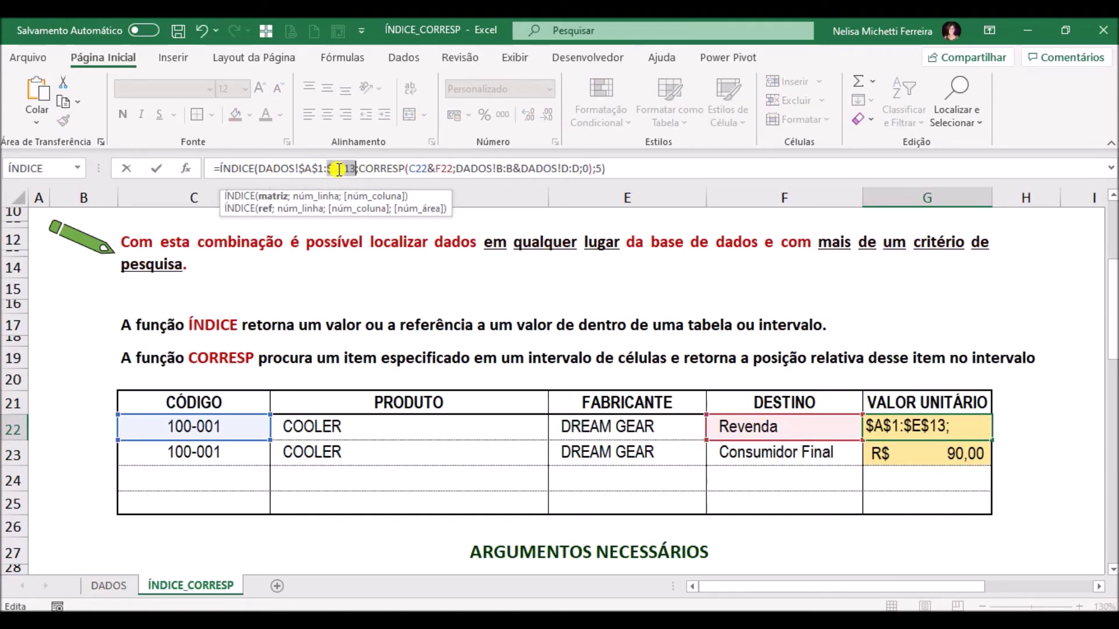
key("Return")
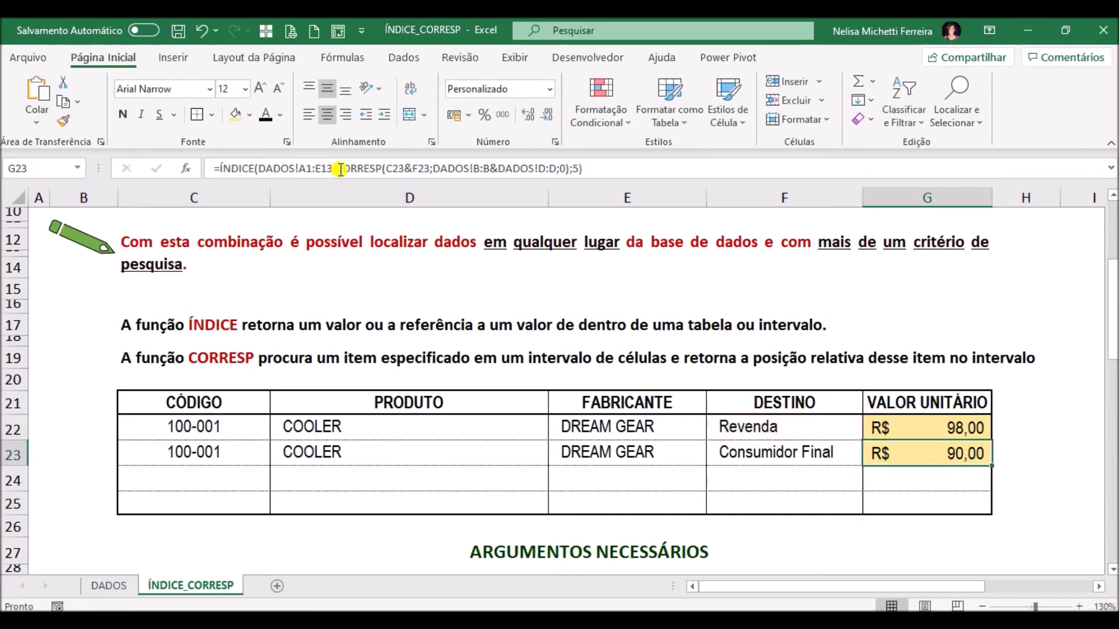
key("ctrl+d")
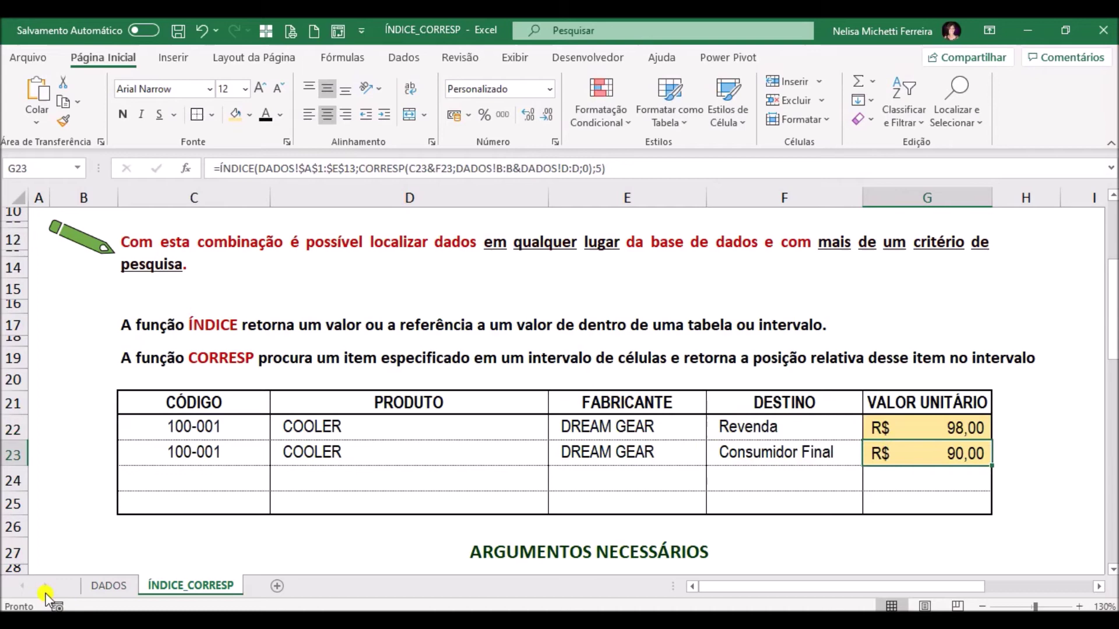
Copy code 100-002 from B4 on the DADOS sheet into C24 on the ÍNDICE_CORRESP sheet.
left_click(86, 584)
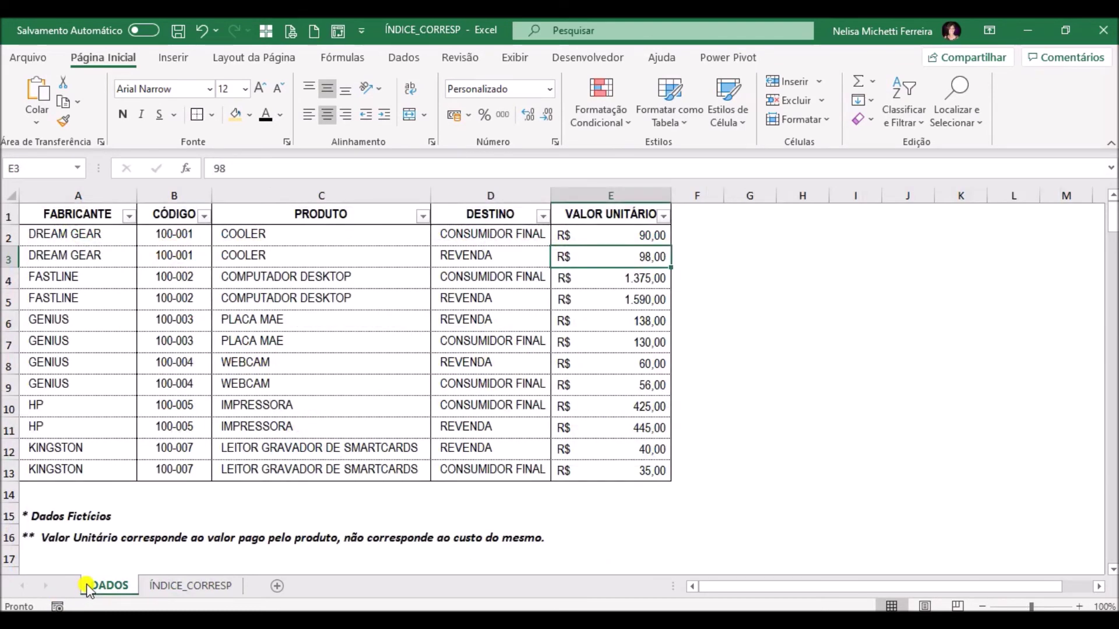
left_click(182, 274)
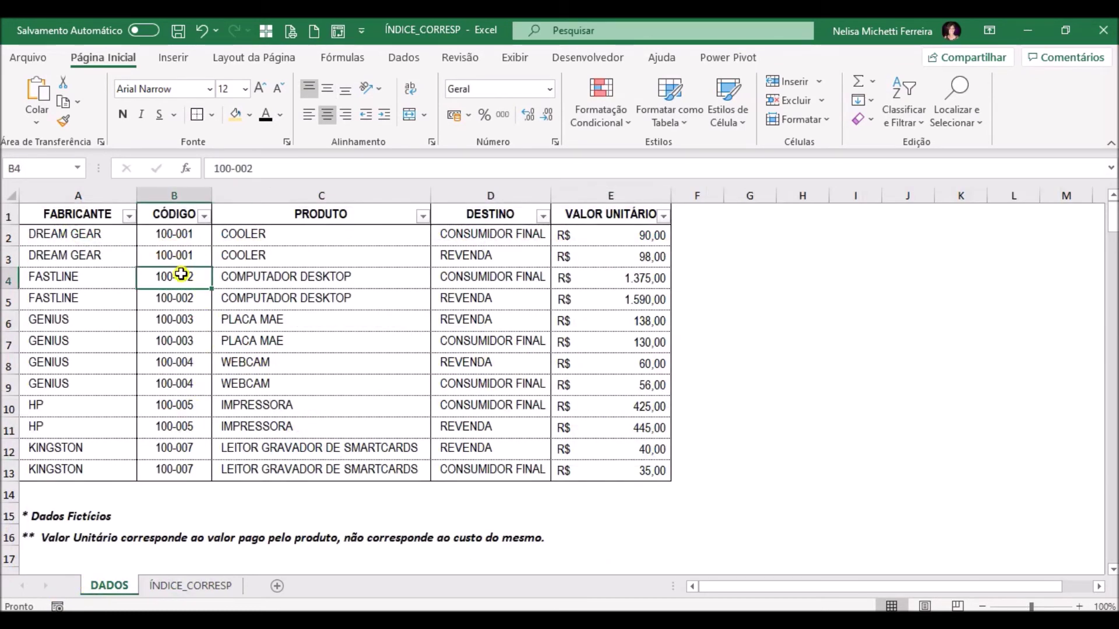
key("ctrl+c")
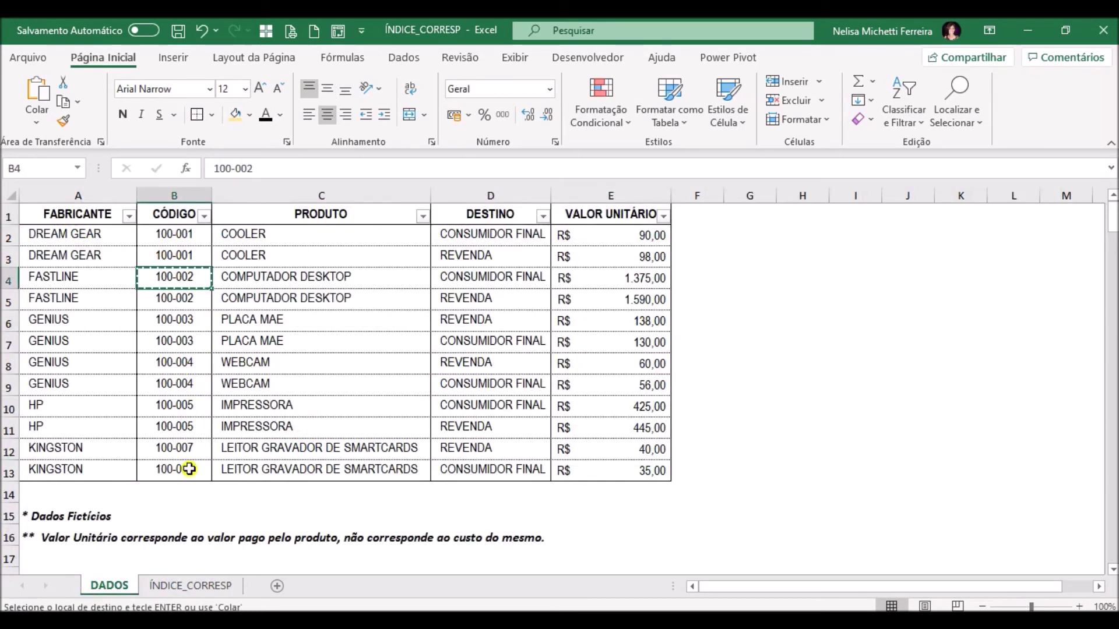
left_click(178, 585)
left_click(183, 479)
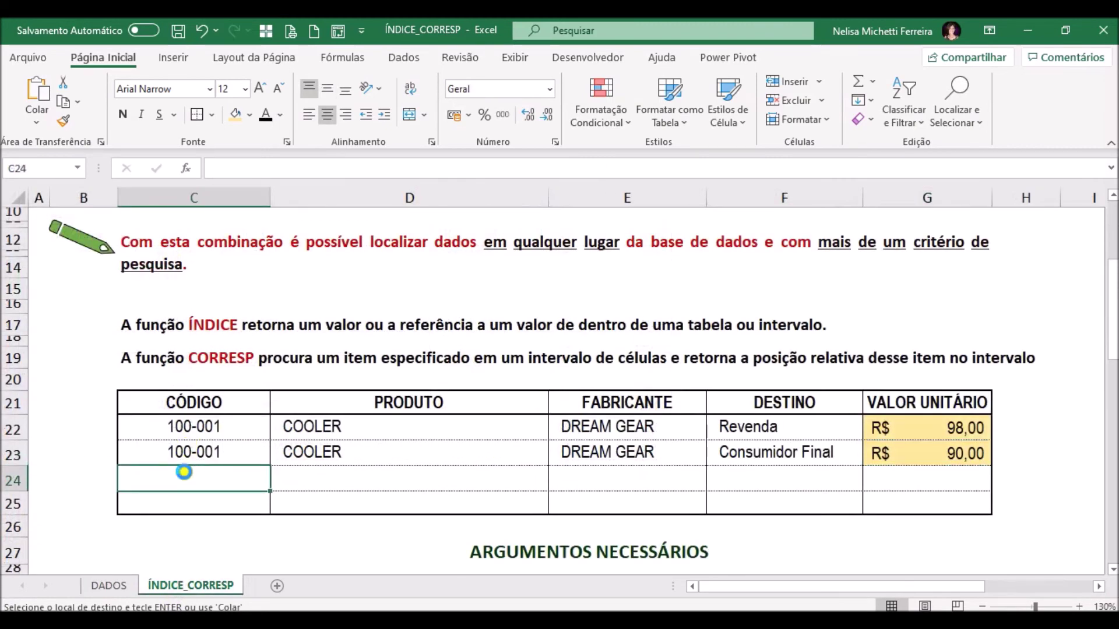
key("ctrl+v")
Copy the product and manufacturer formulas from row 23 into D24 and E24.
left_click(306, 455)
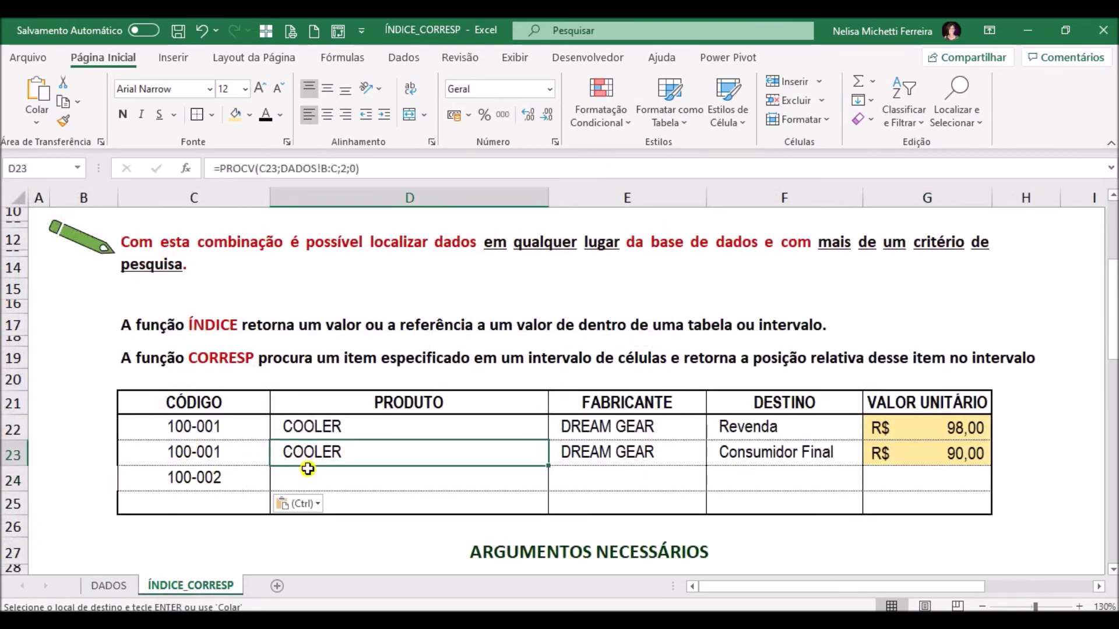
left_click(307, 477)
key("Return")
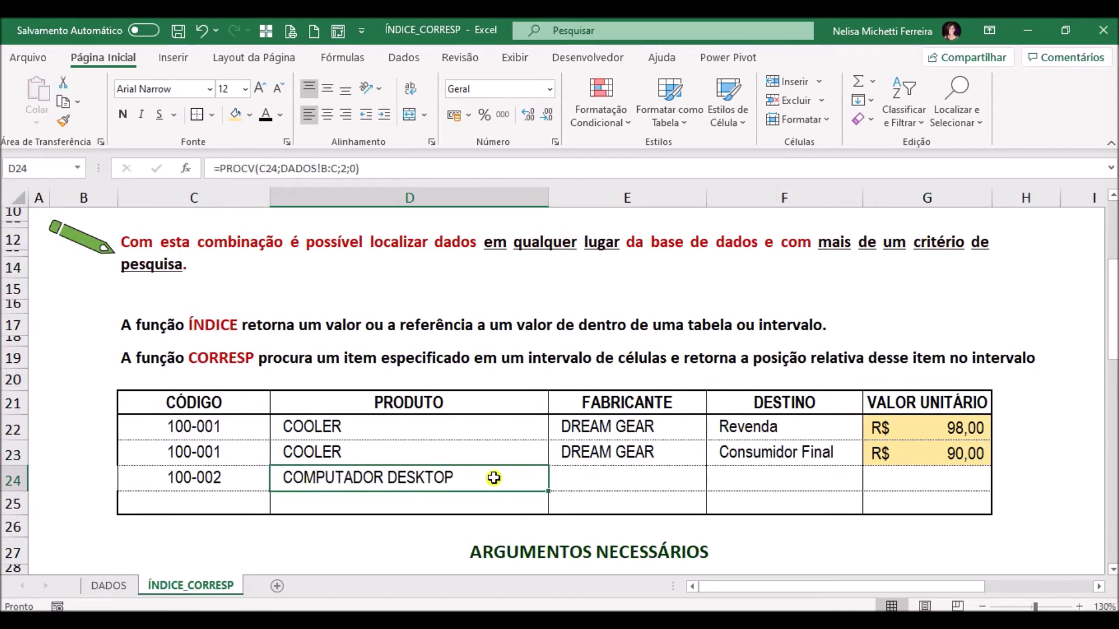
left_click(595, 482)
key("ctrl+d")
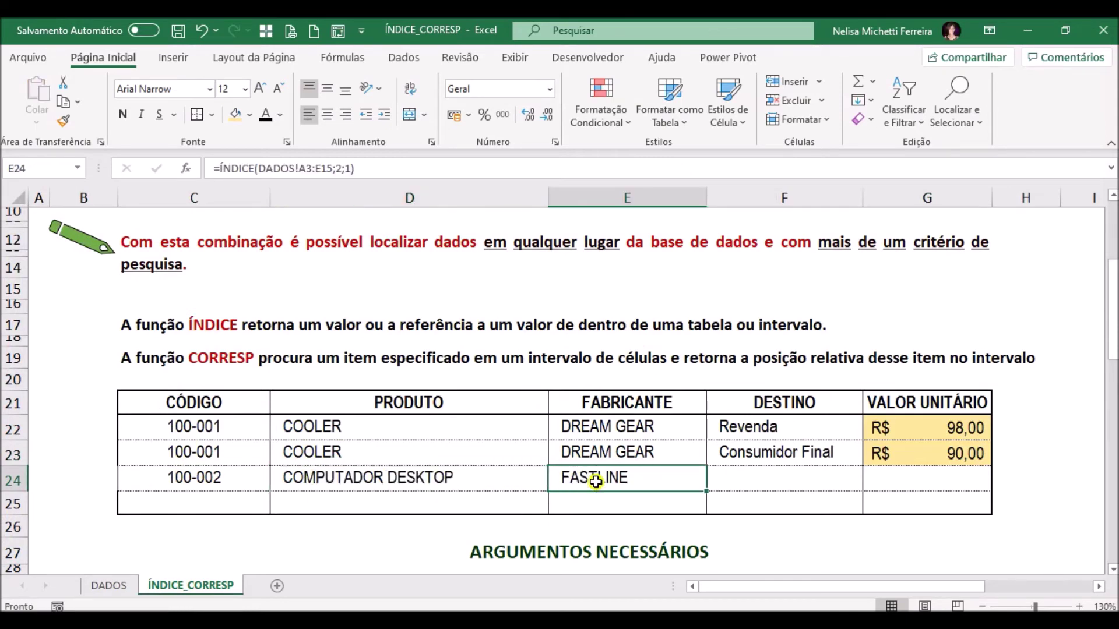
Enter Revenda as the destination in F24 and fill the unit value formula down to G24.
left_click(752, 490)
type("Revenda")
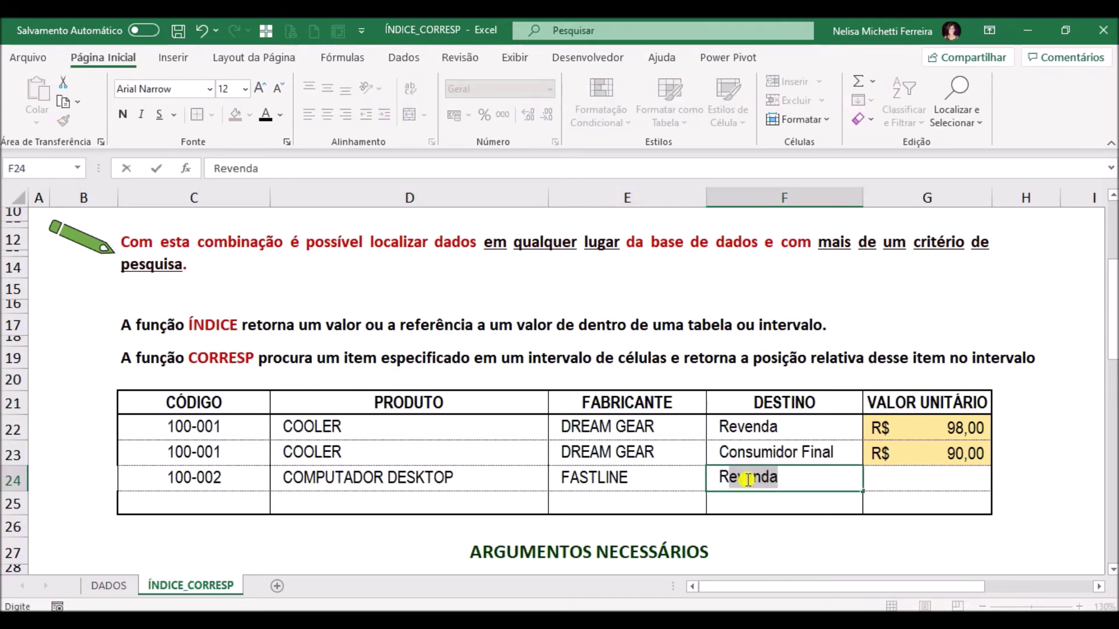
left_click(945, 479)
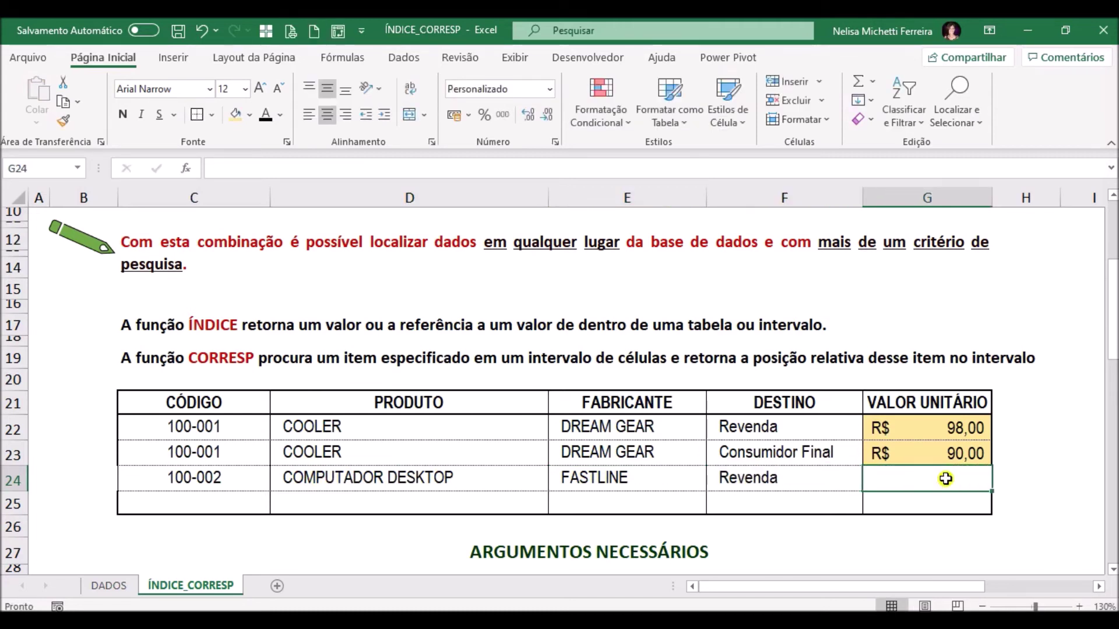
key("ctrl+d")
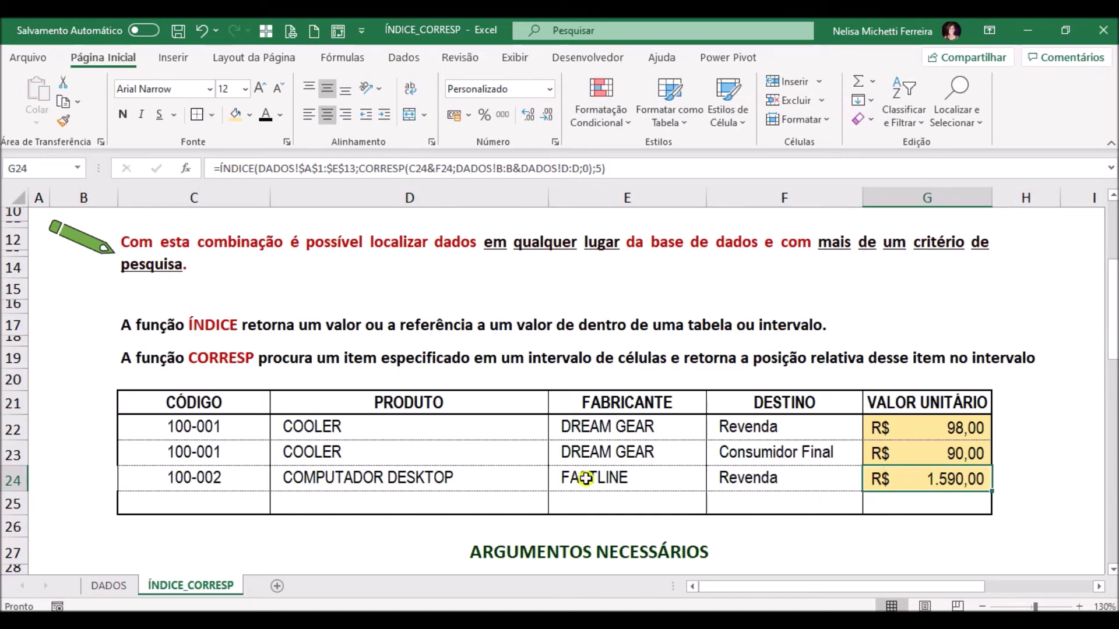
Find the COMPUTADOR DESKTOP row with destination REVENDA on the DADOS sheet and highlight A5:E5 with the light yellow fill.
left_click(121, 584)
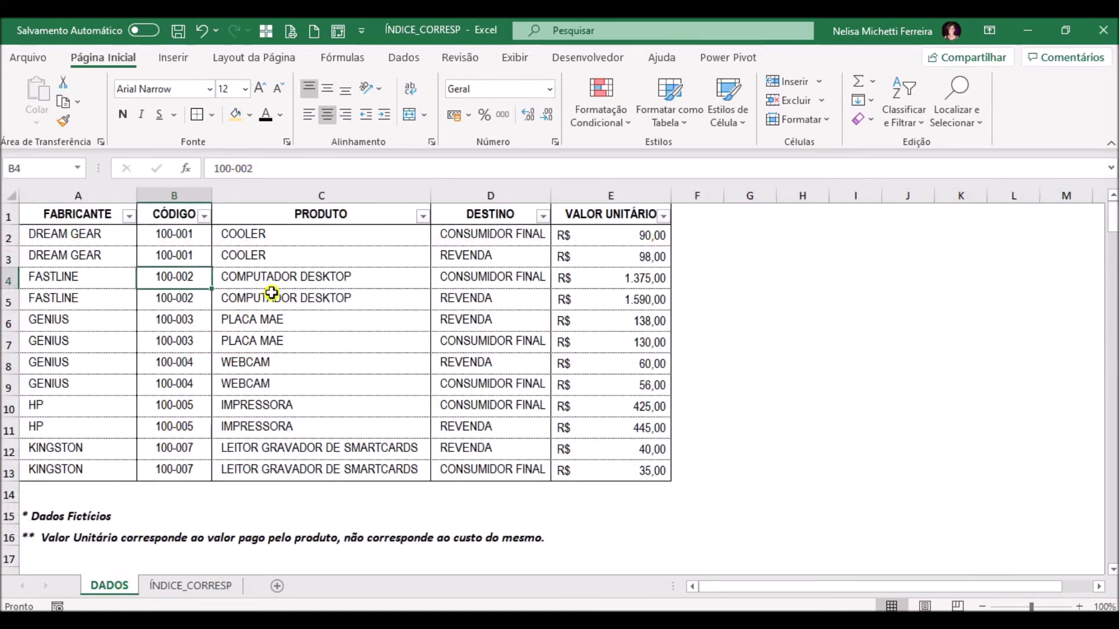
left_click(281, 278)
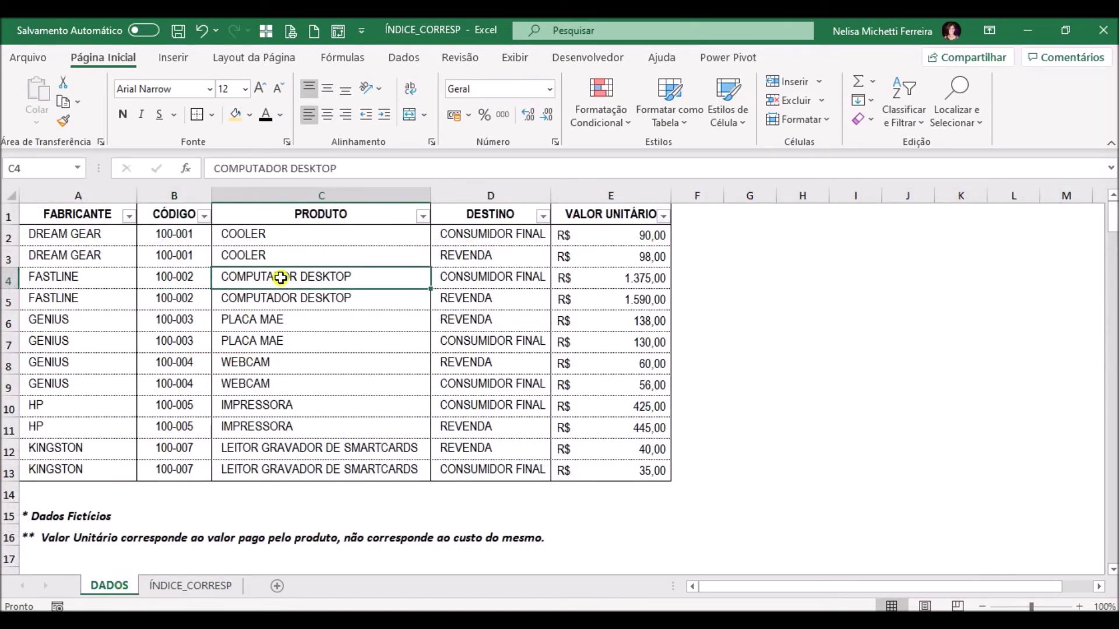
left_click(467, 307)
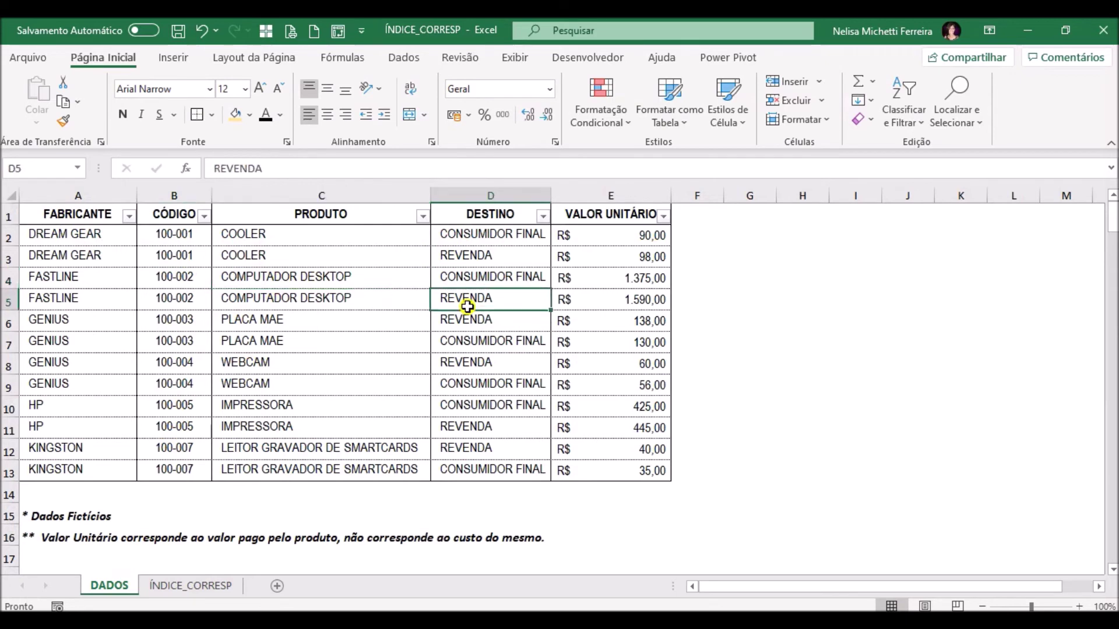
left_click(613, 303)
left_click_drag(613, 302, 57, 297)
left_click(235, 114)
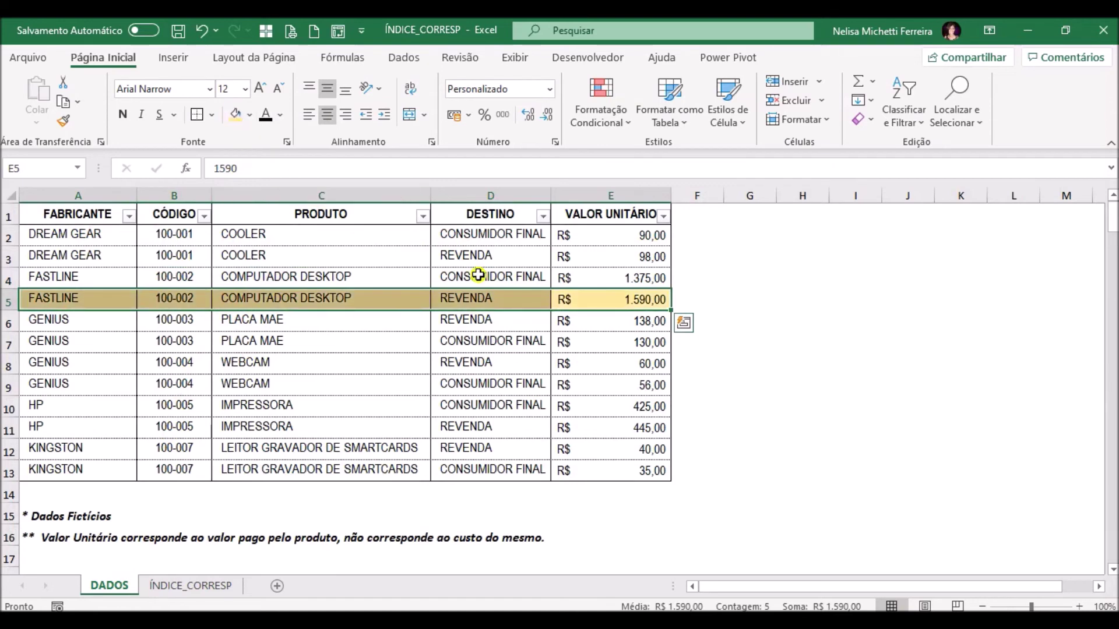
Enter code 100-002 in C25 on the ÍNDICE_CORRESP sheet and fill the product and manufacturer formulas down to row 25.
left_click(211, 587)
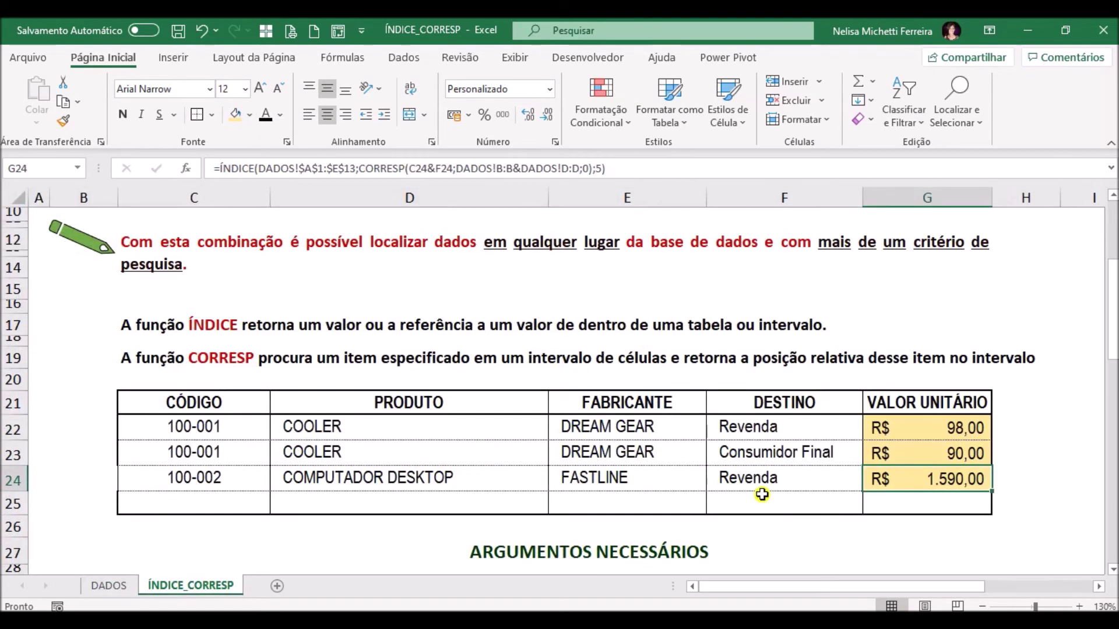
left_click(184, 498)
type("100-002")
left_click(302, 497)
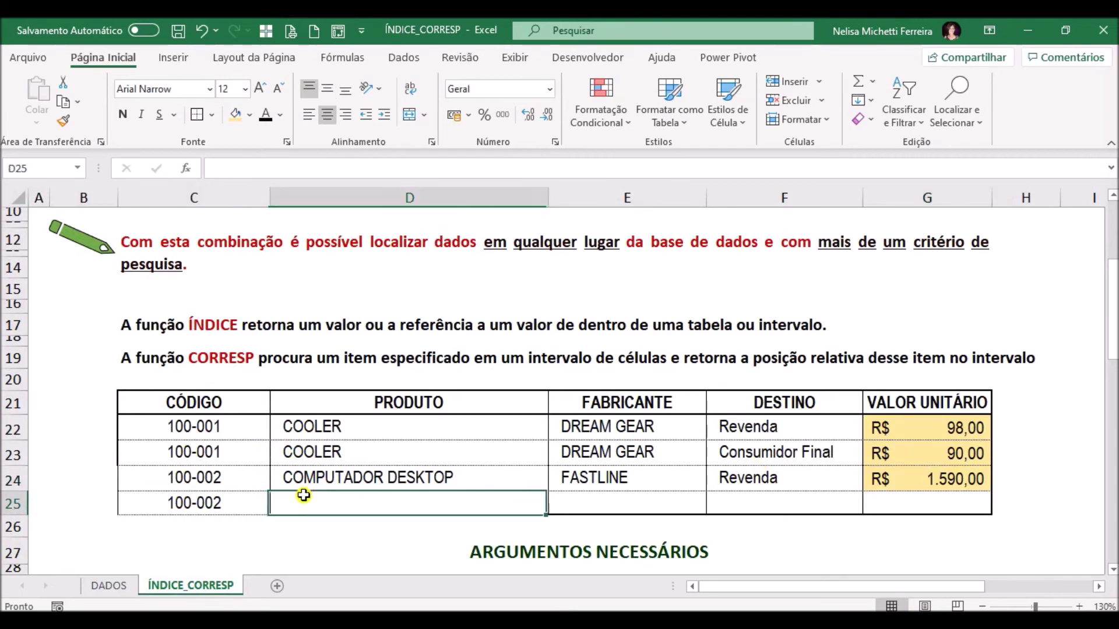
key("ctrl+d")
left_click(617, 505)
key("ctrl+d")
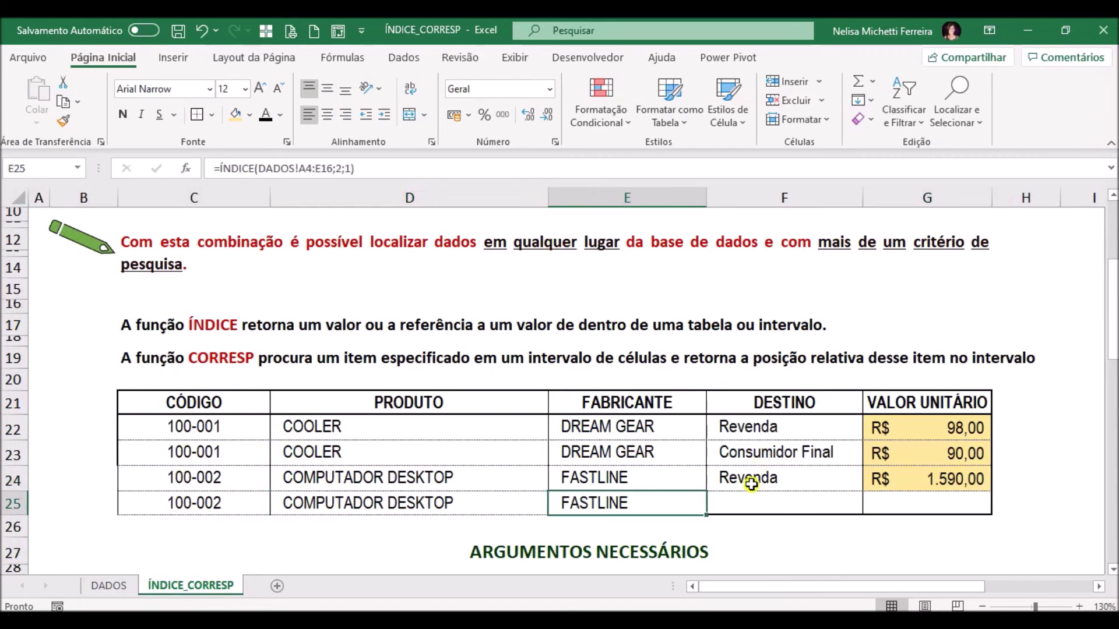
Copy the destination Consumidor Final from F23 to F25 and fill the unit value formula down to G25.
left_click(799, 460)
key("ctrl+c")
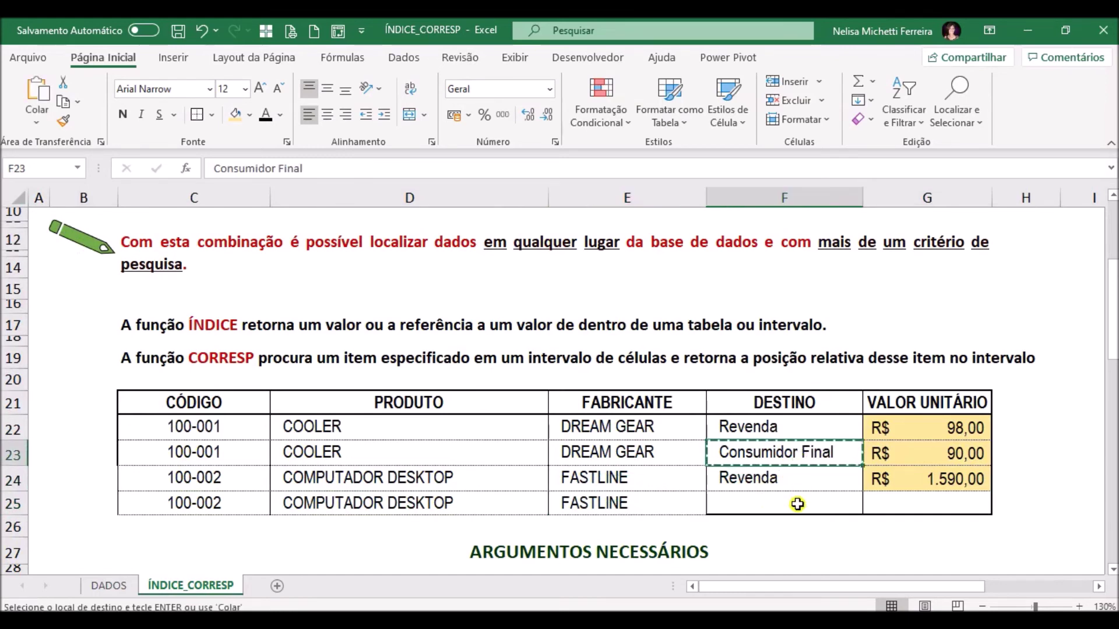
left_click(795, 503)
key("ctrl+v")
left_click(925, 511)
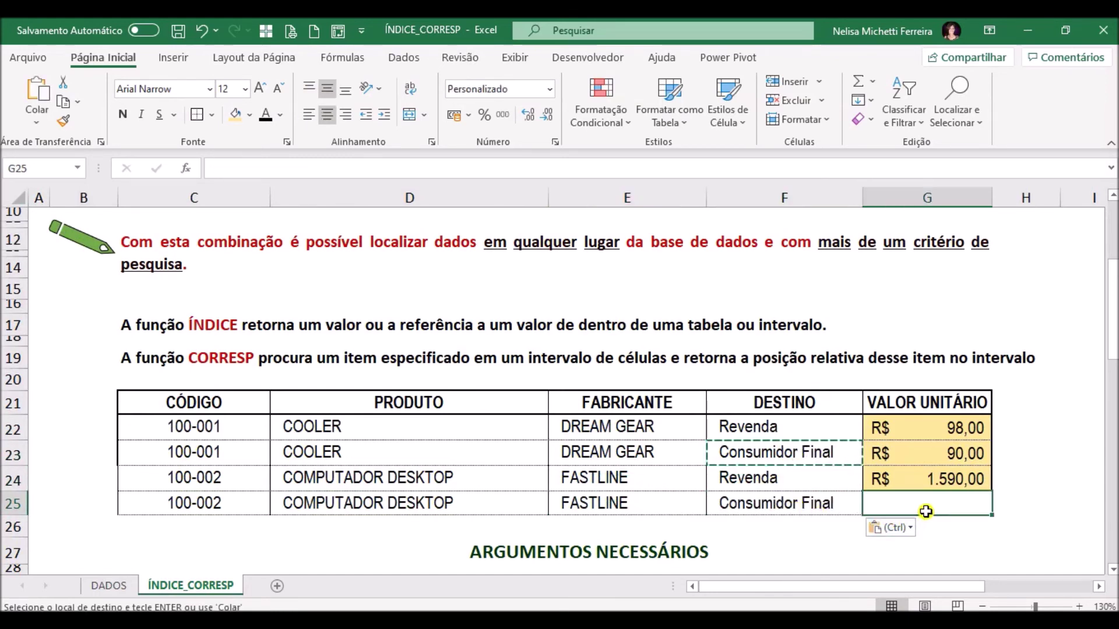
key("Escape")
key("ctrl+d")
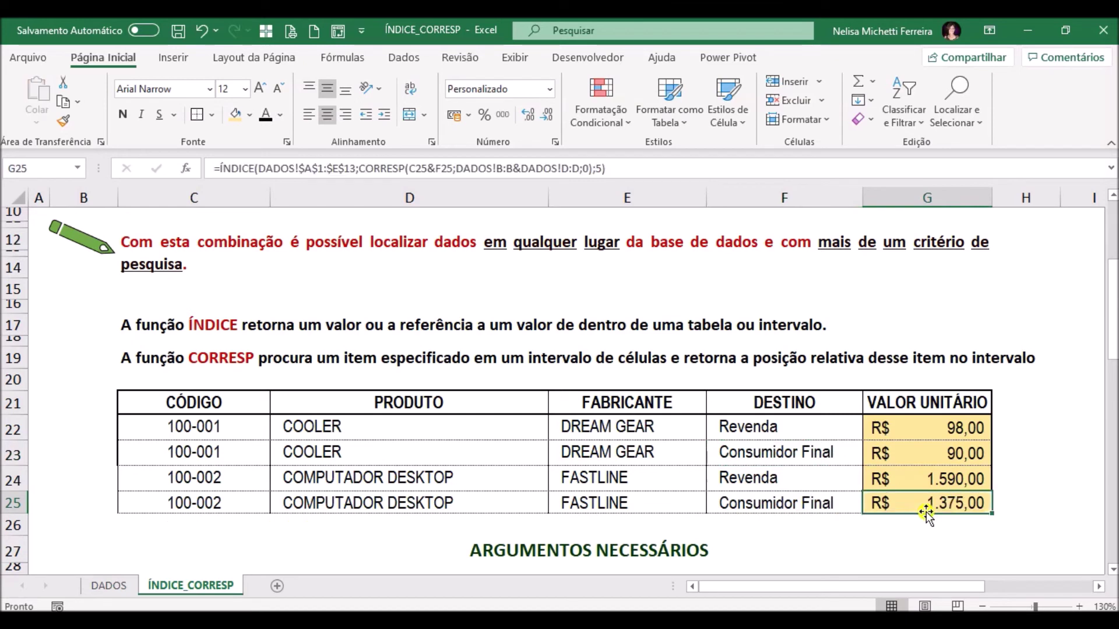
Apply thick outside borders to the lookup table in C21:G25.
left_click(922, 542)
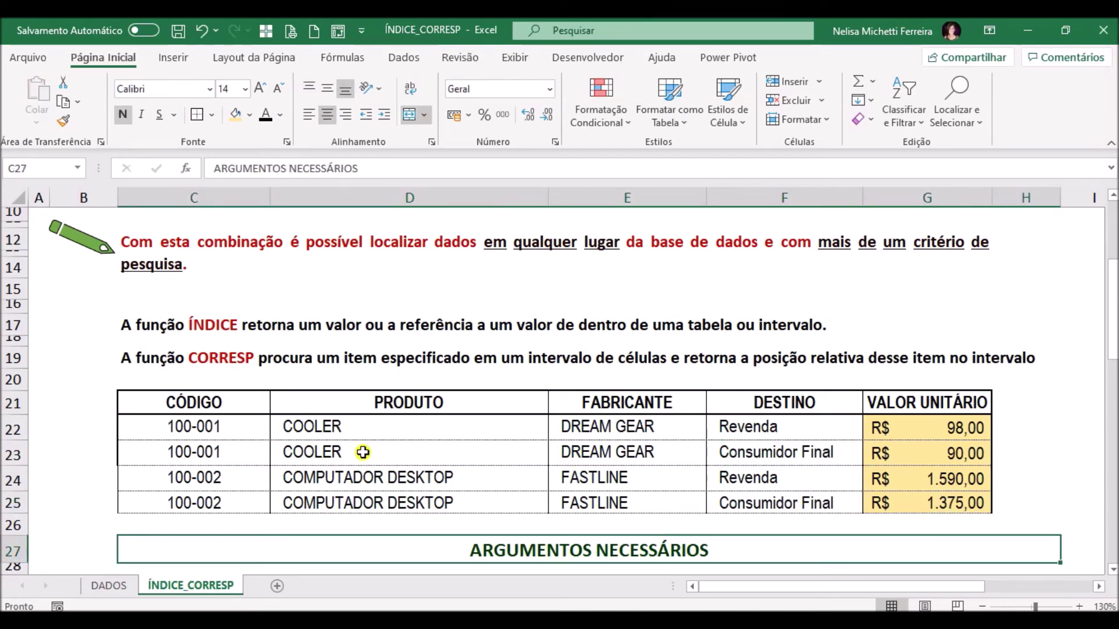
left_click_drag(185, 403, 928, 499)
left_click(211, 115)
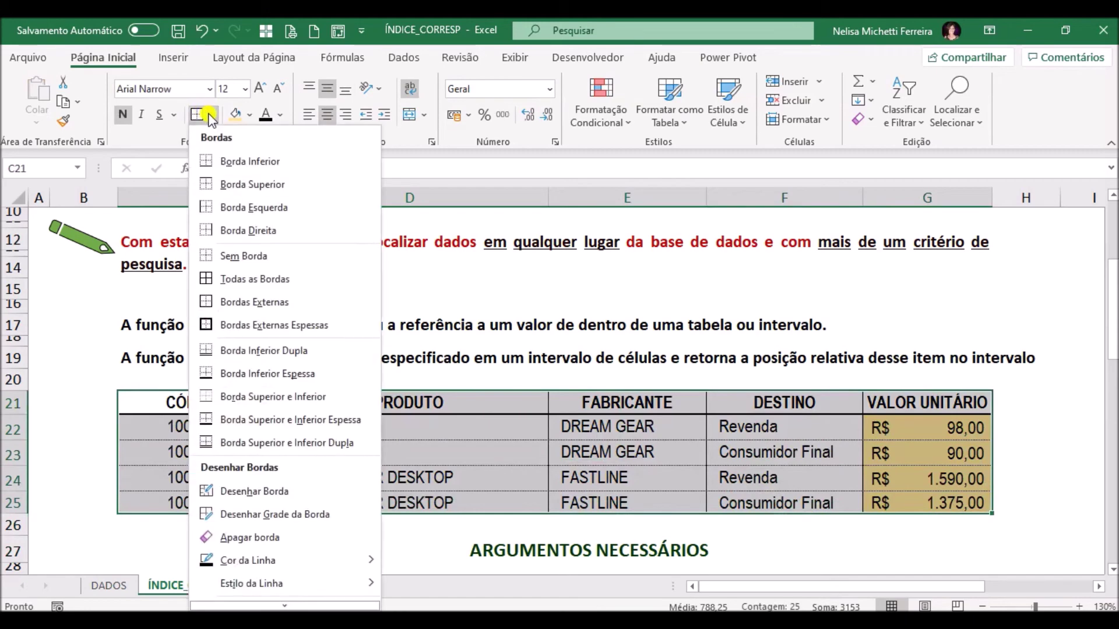
left_click(238, 302)
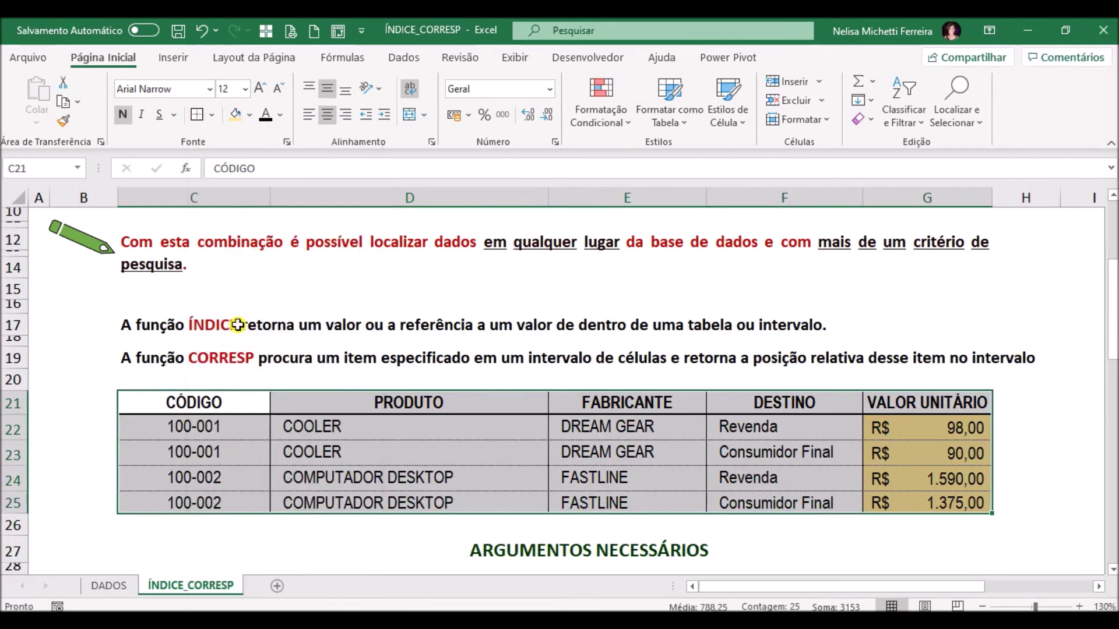
left_click(357, 425)
left_click(958, 558)
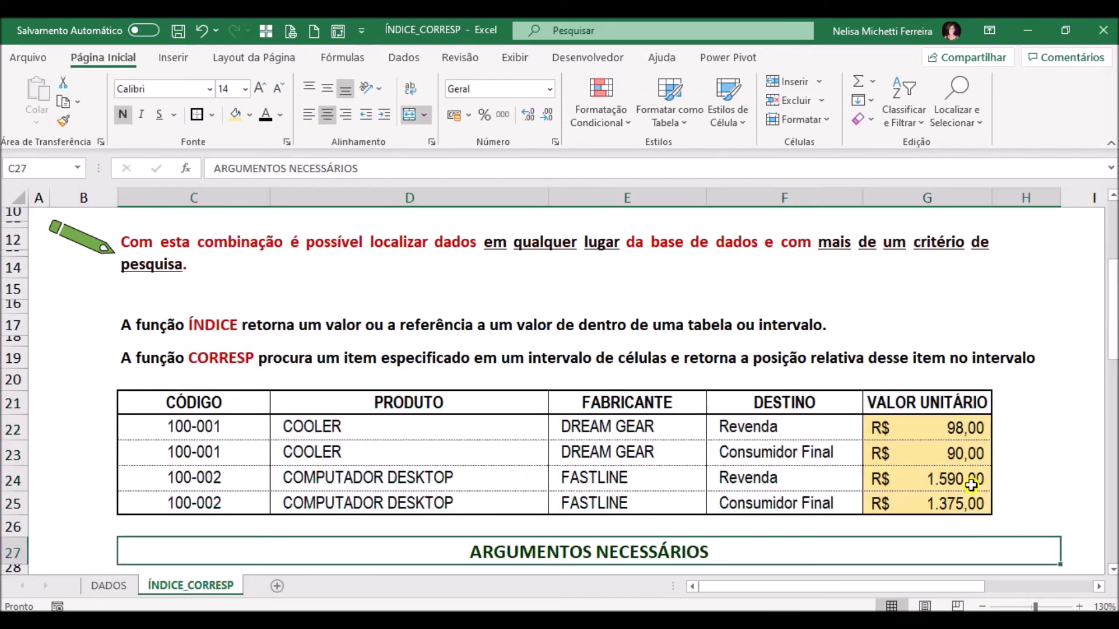
Review the unit value formula in G22 and the ÍNDICE and CORRESP argument explanations below the table.
left_click(956, 421)
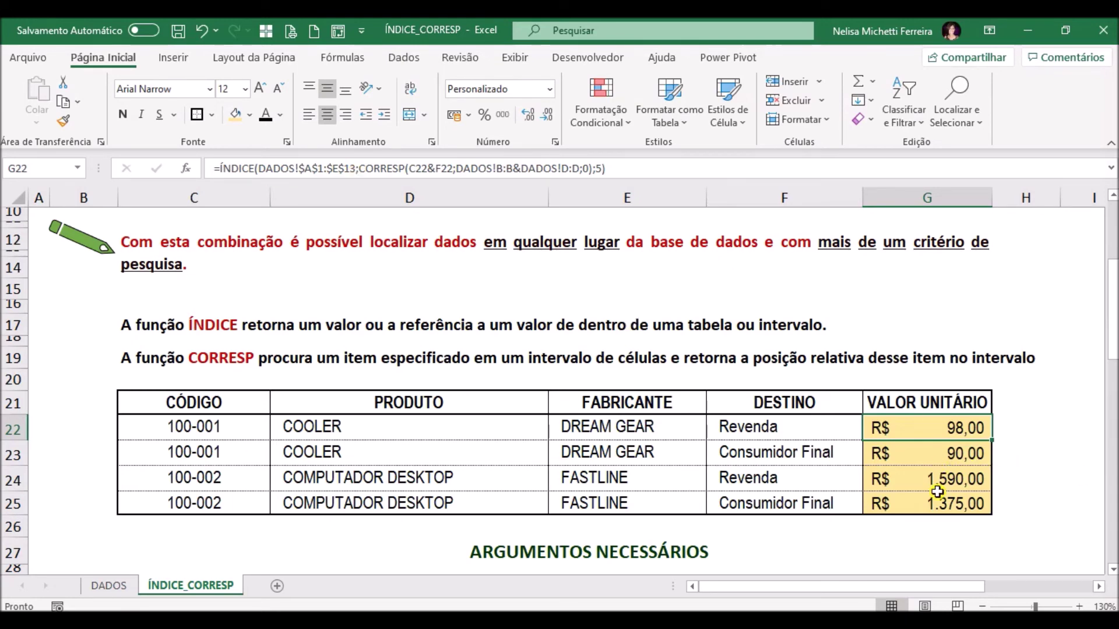
scroll(937, 491, "down", 4)
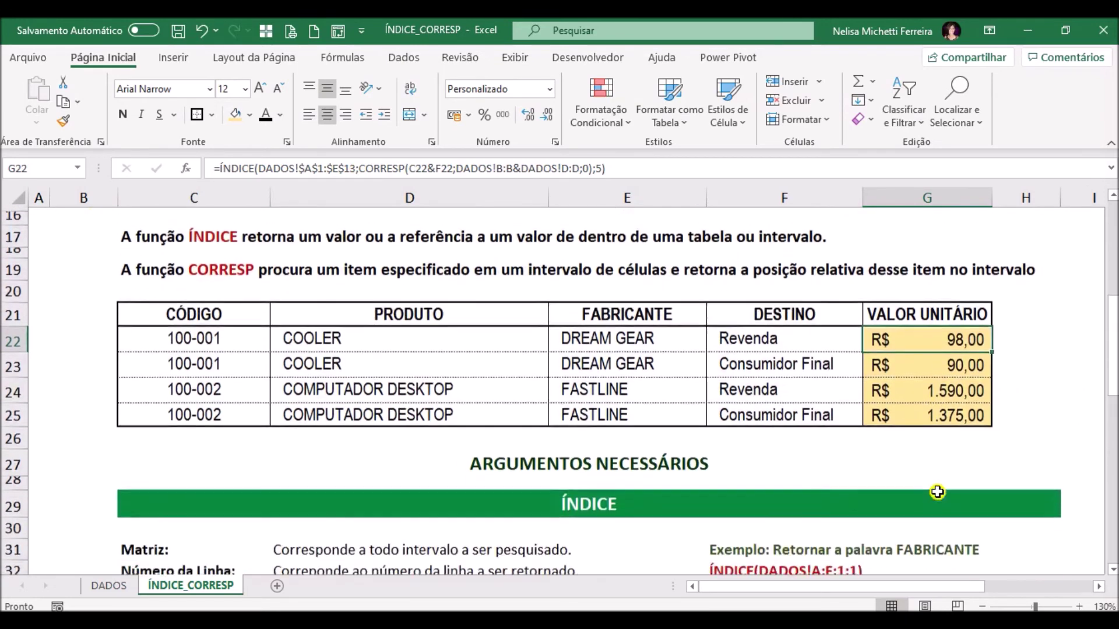
scroll(936, 491, "down", 5)
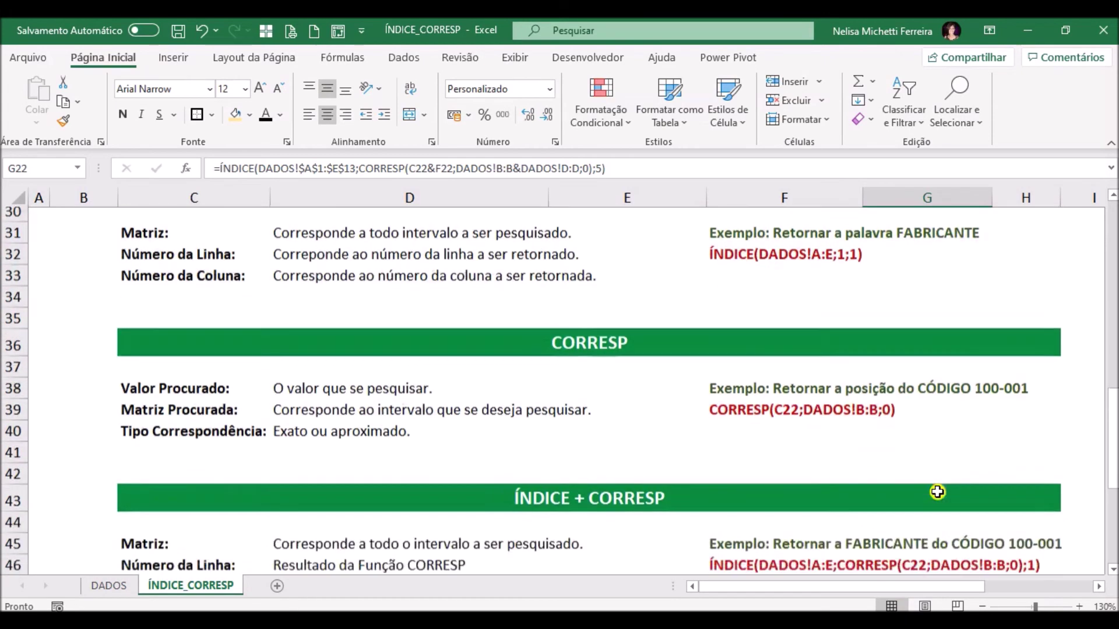
Copy the text of the unit value formula in G22 without its leading equals sign.
scroll(937, 491, "down", 1)
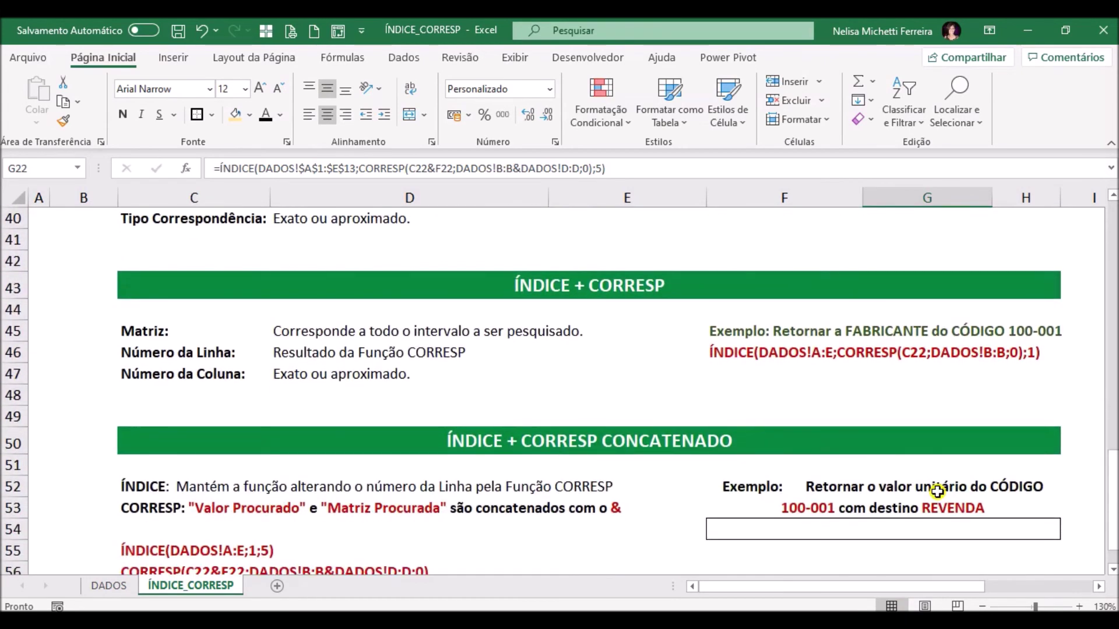
left_click(901, 529)
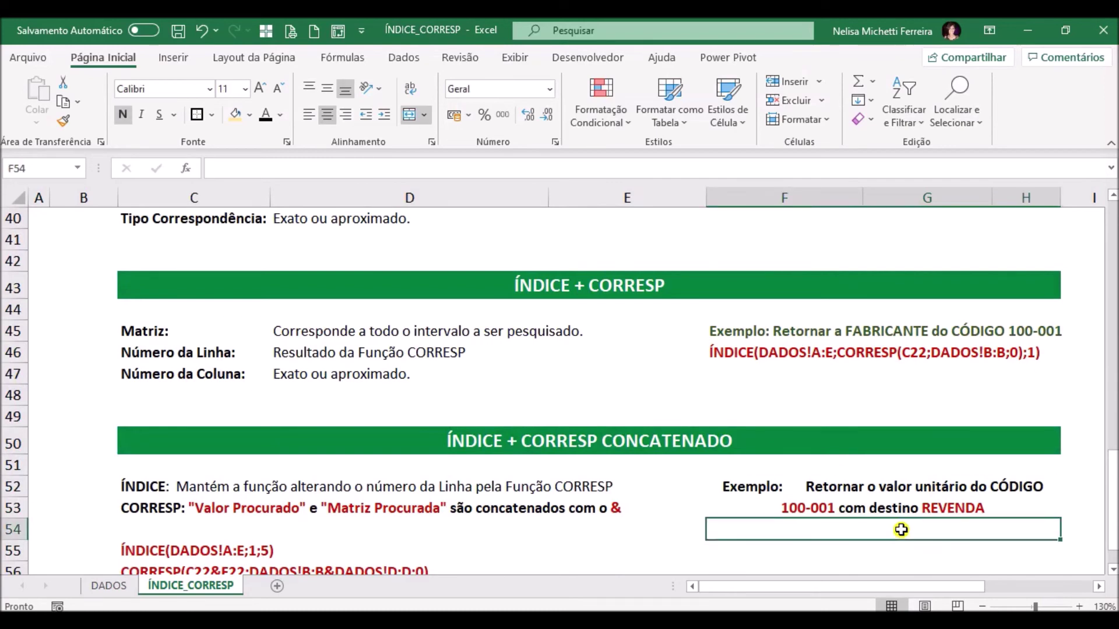
scroll(901, 530, "up", 3)
scroll(897, 525, "up", 4)
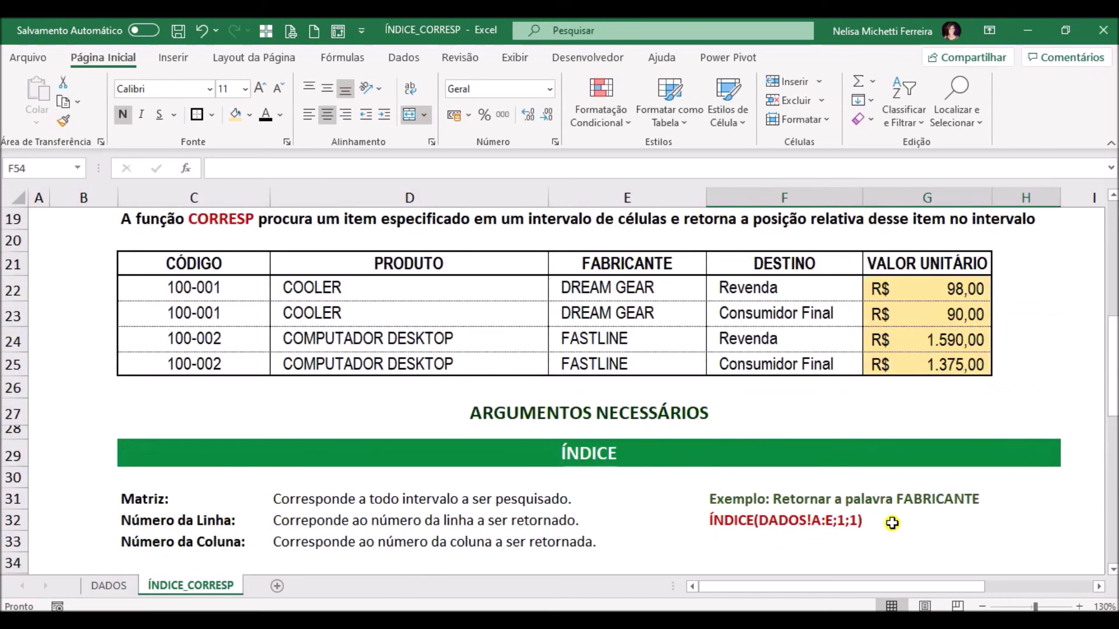
left_click(888, 289)
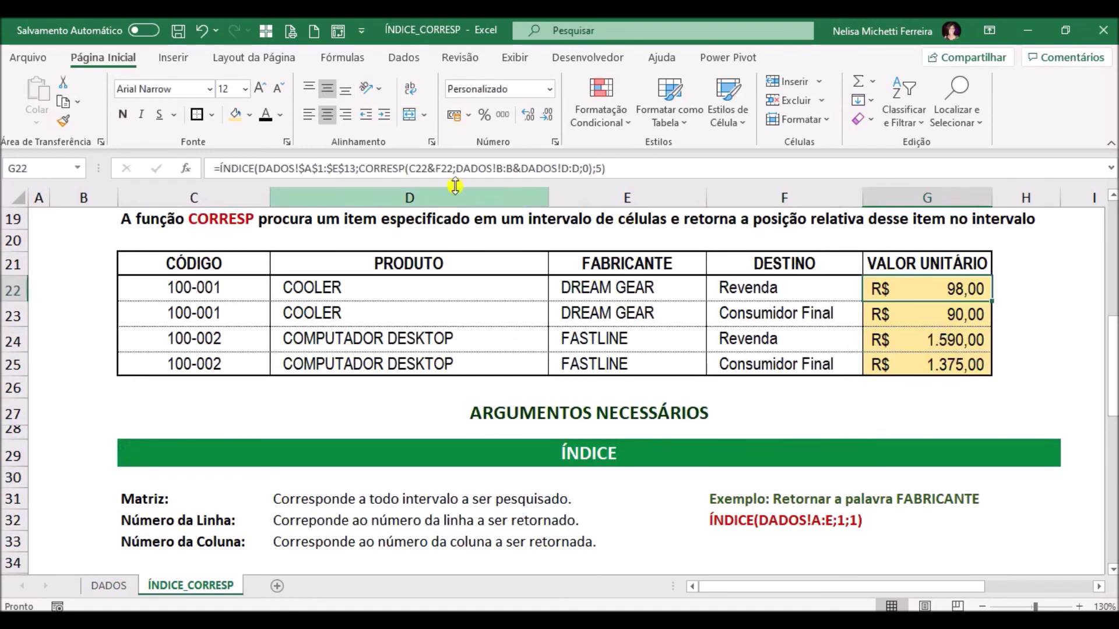
left_click_drag(634, 172, 225, 156)
key("Escape")
Try to paste the copied formula text into the merged cell F54:H54 under the ÍNDICE + CORRESP CONCATENADO example.
scroll(389, 330, "down", 1)
scroll(389, 329, "down", 8)
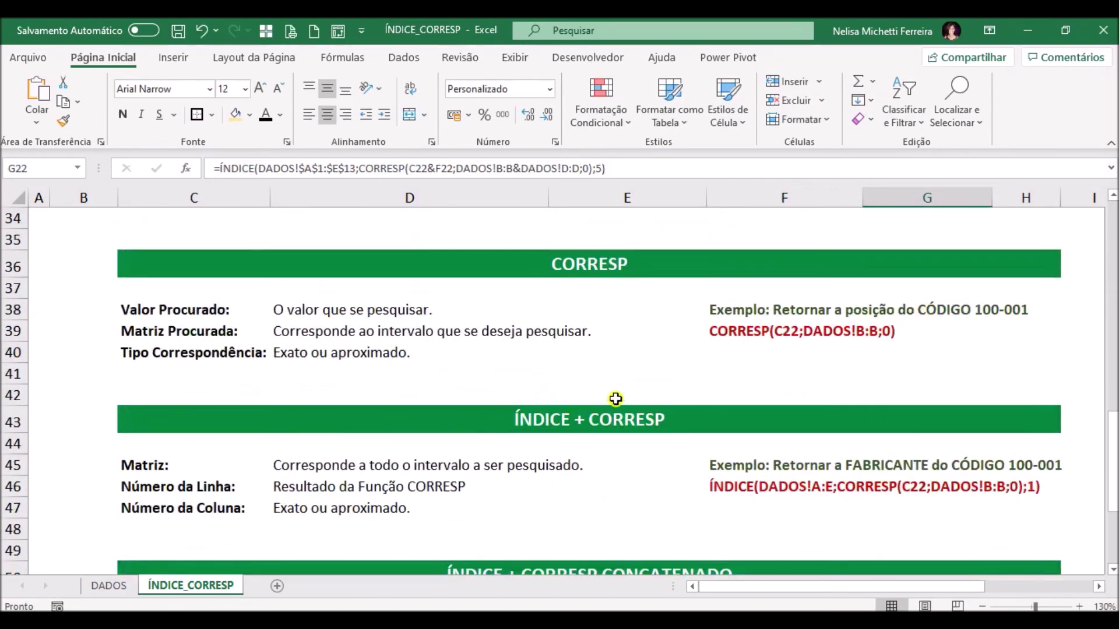
left_click(858, 398)
key("ctrl+v")
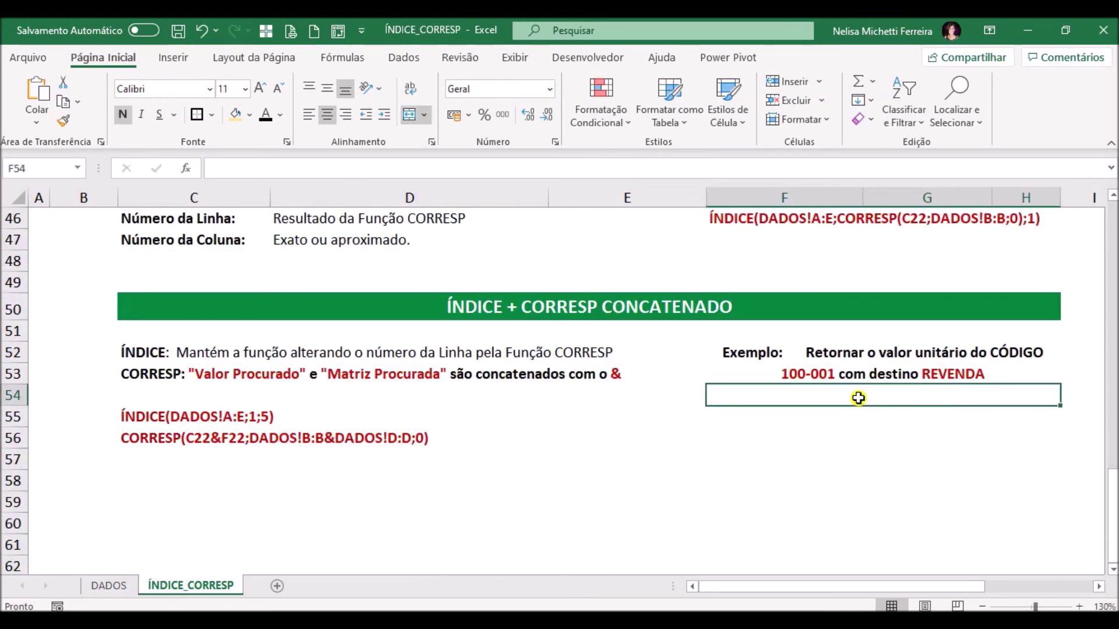
left_click(522, 372)
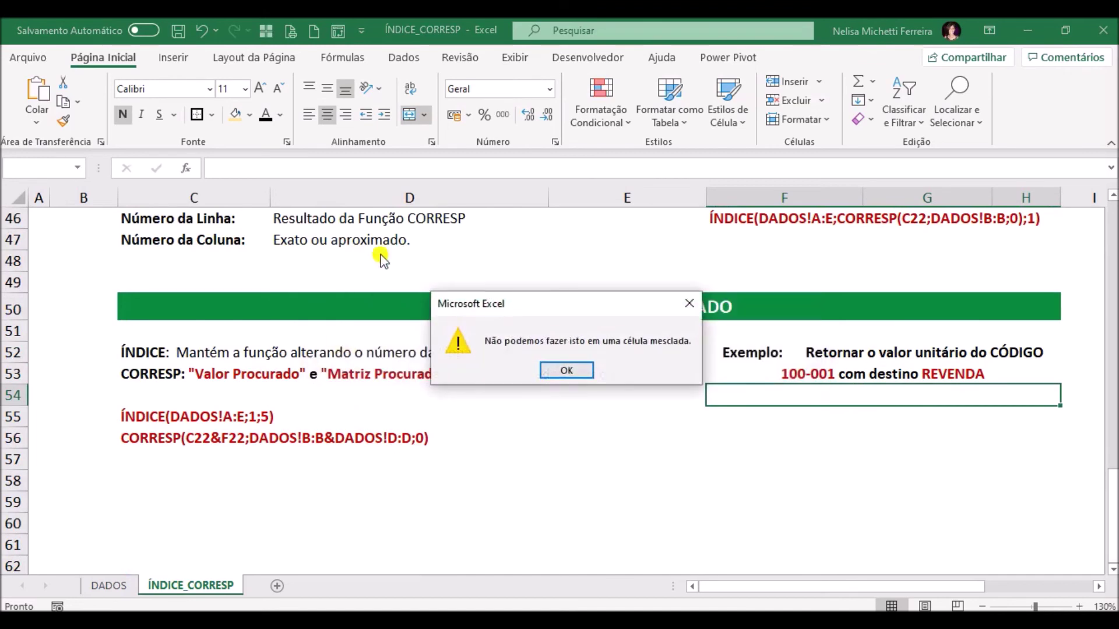
key("Return")
Unmerge F54:H54 and paste the copied formula text into F54.
left_click(428, 117)
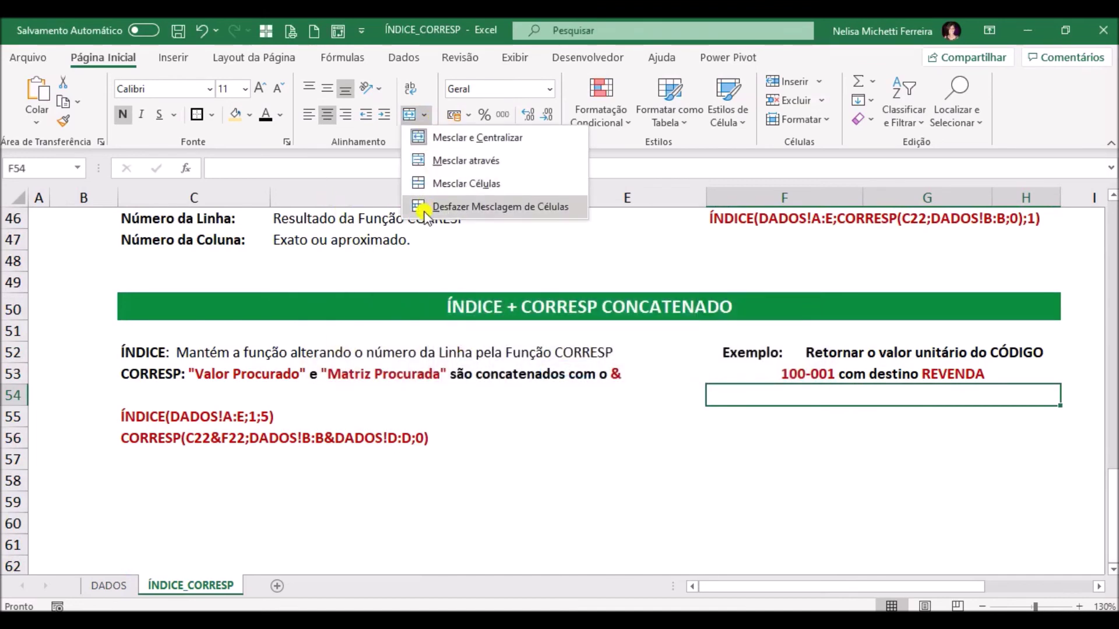
left_click(431, 209)
left_click(839, 395)
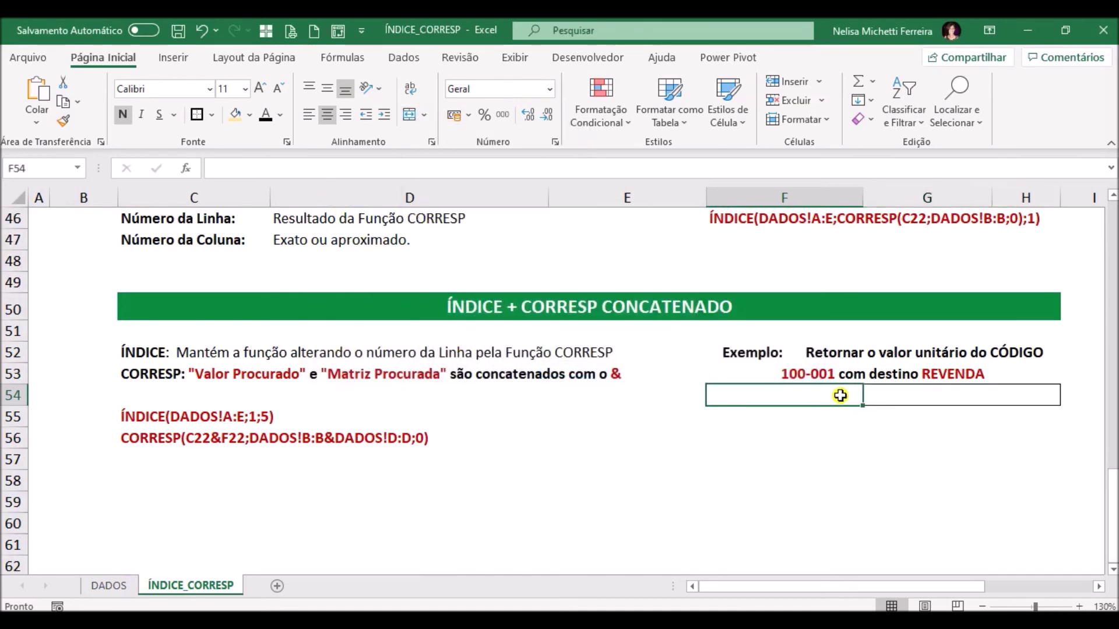
key("ctrl+v")
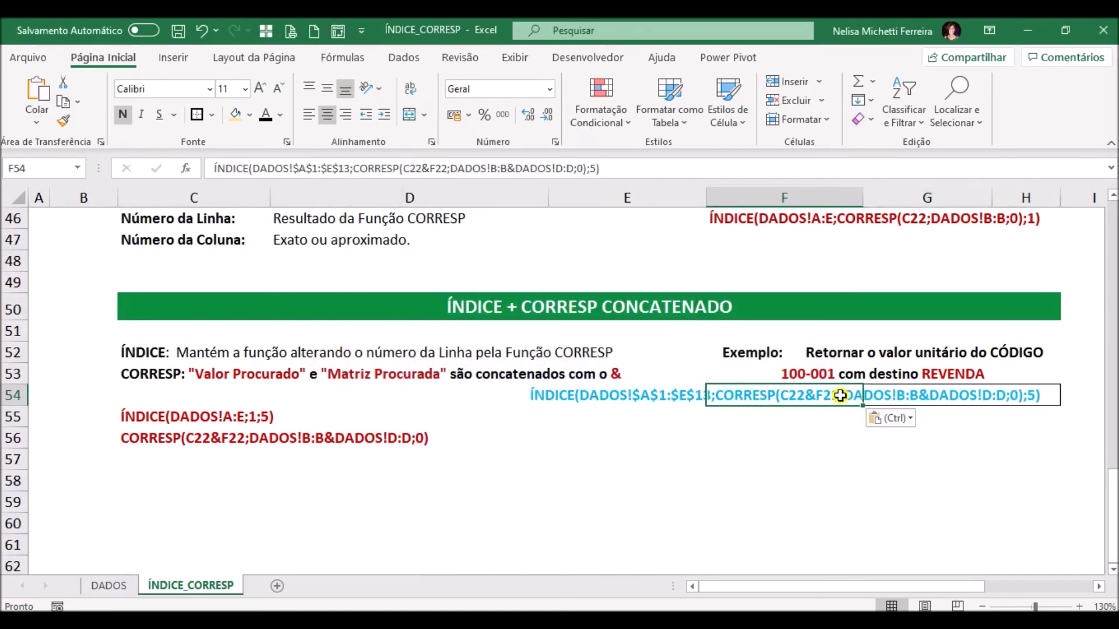
Turn the text in F54 into a working formula by adding an equals sign in front of ÍNDICE.
left_click(214, 169)
type("=")
key("Return")
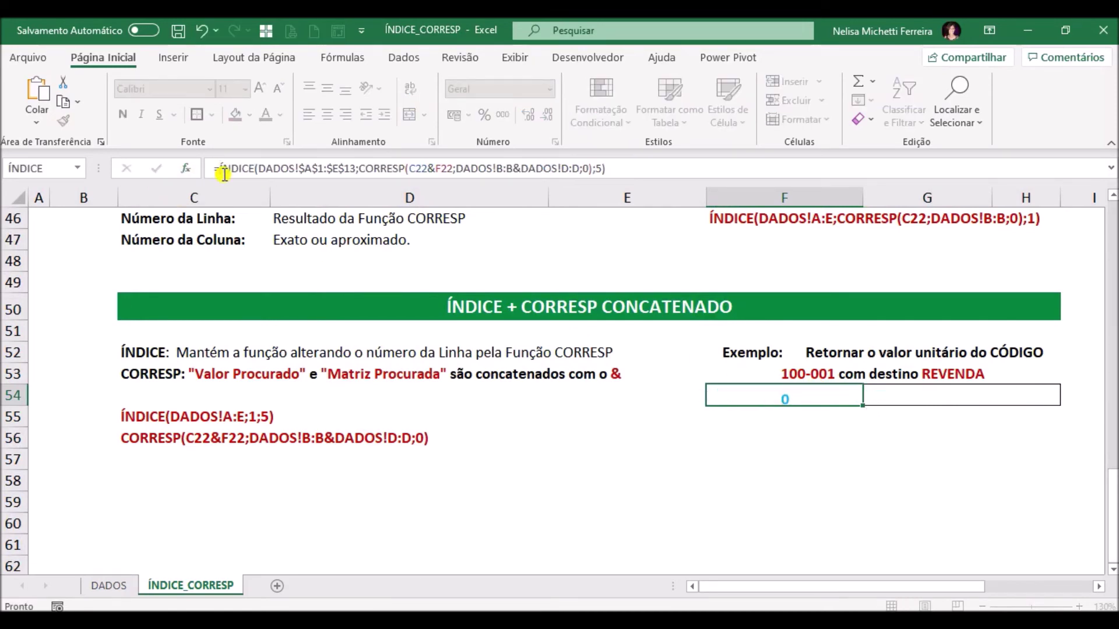
key("Return")
key("Up")
key("Up")
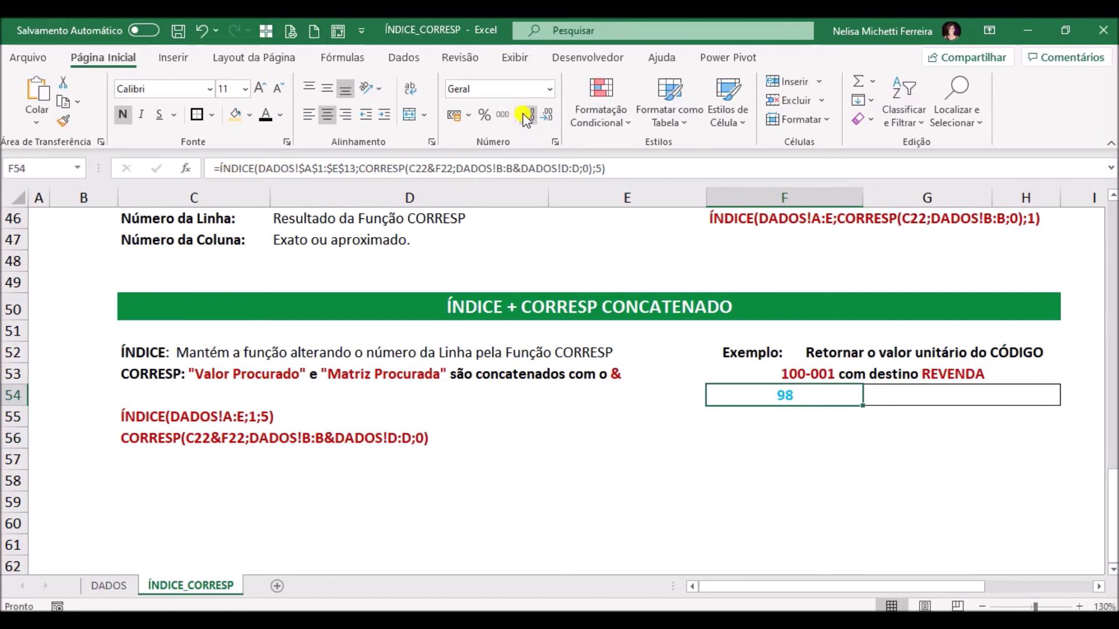
Format F54 with the R$ accounting number format and merge and center F54:H54.
left_click(455, 115)
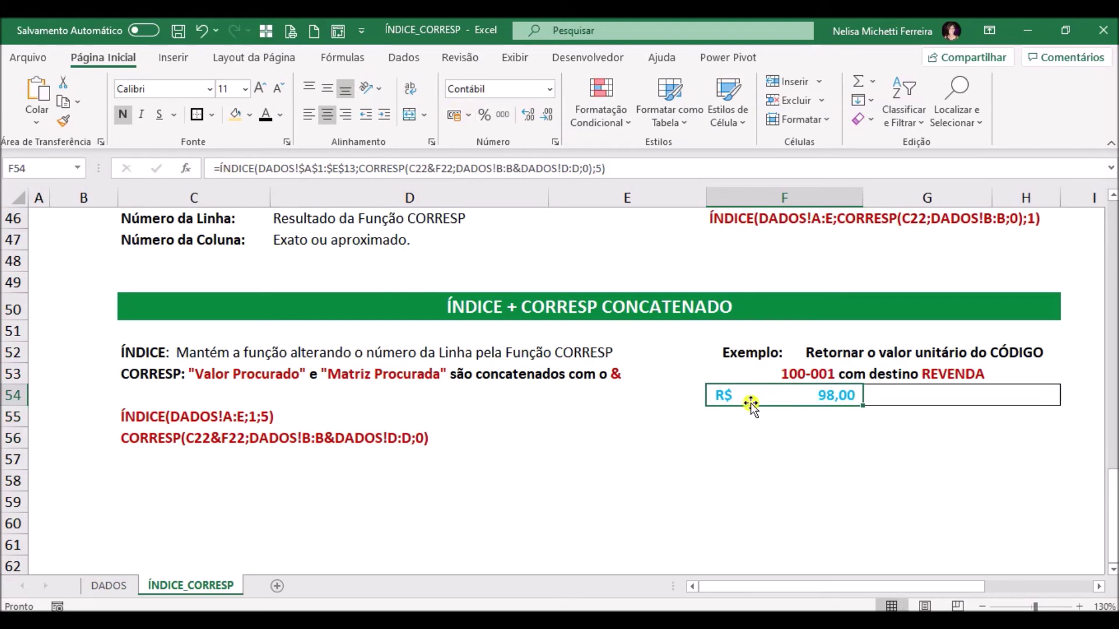
left_click_drag(752, 388, 1004, 402)
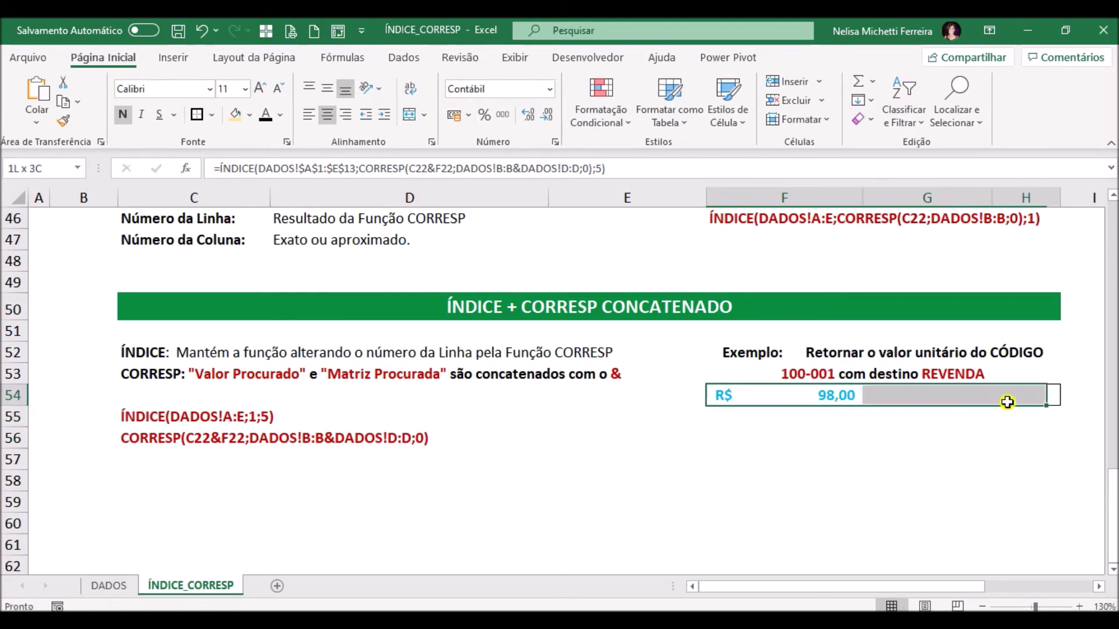
left_click(412, 115)
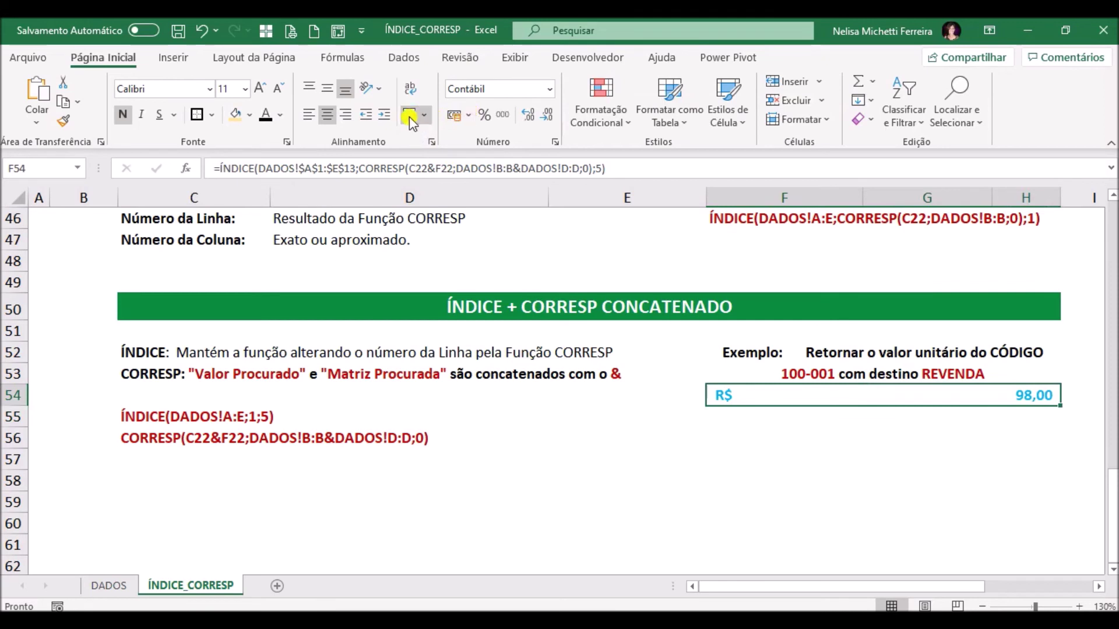
Change the font color of the merged cell F54:H54 to the standard dark red.
left_click(280, 114)
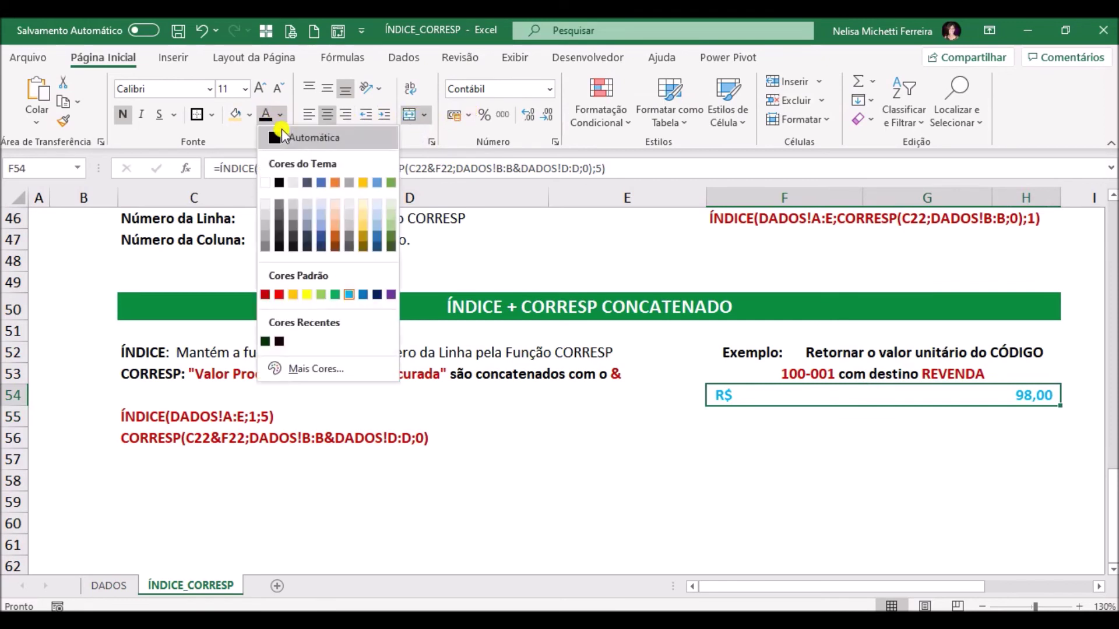
left_click(268, 295)
left_click(763, 503)
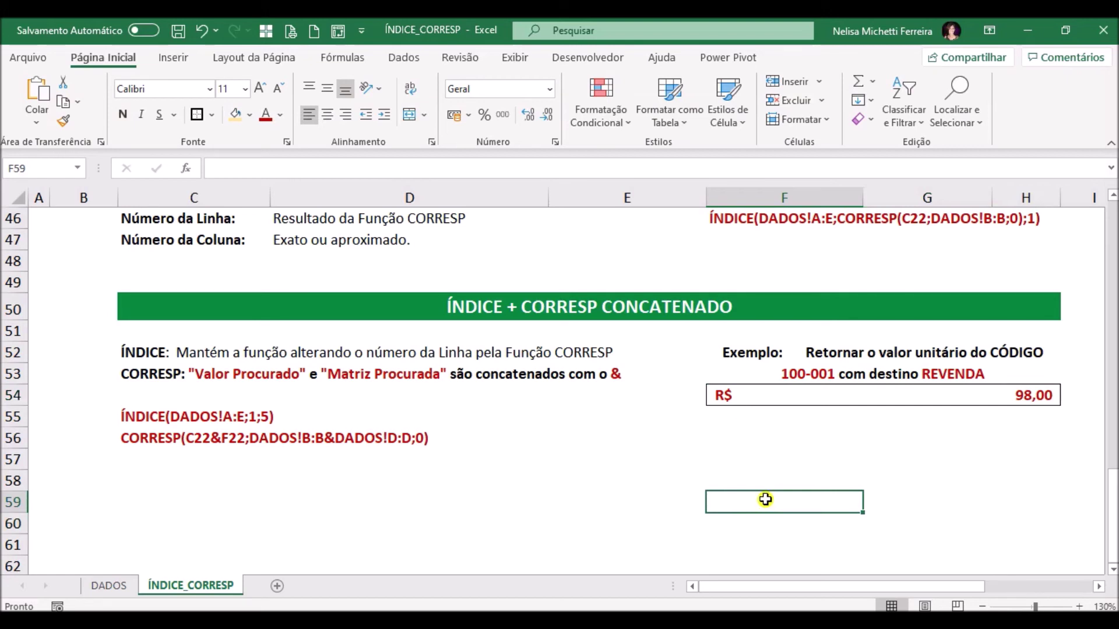
Filter the CÓDIGO column on the DADOS sheet to show only 100-001.
left_click(89, 585)
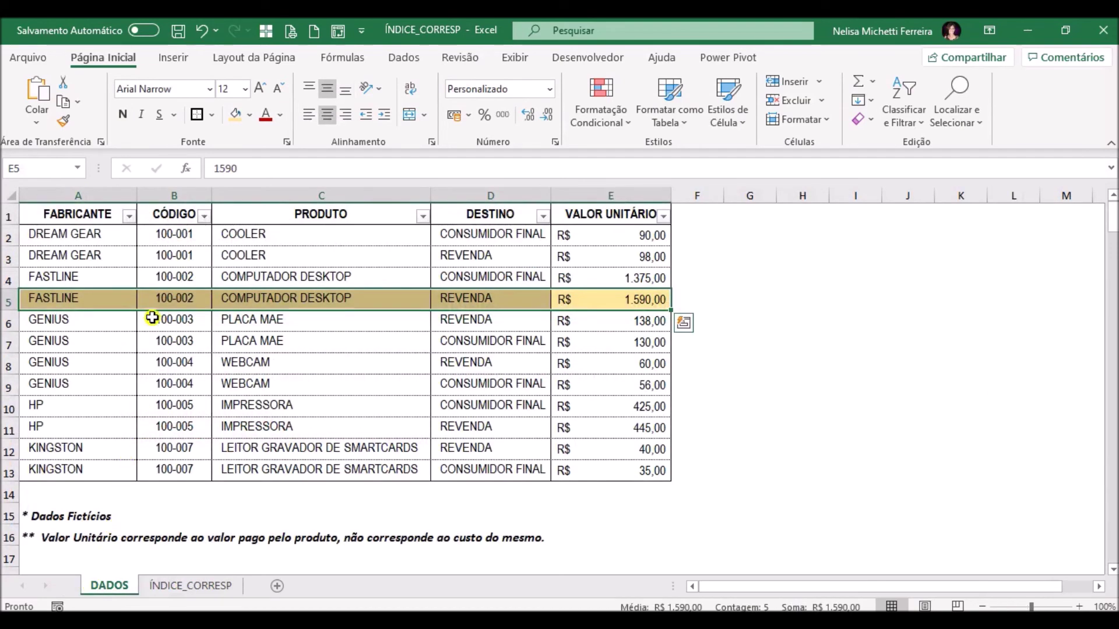
left_click(173, 233)
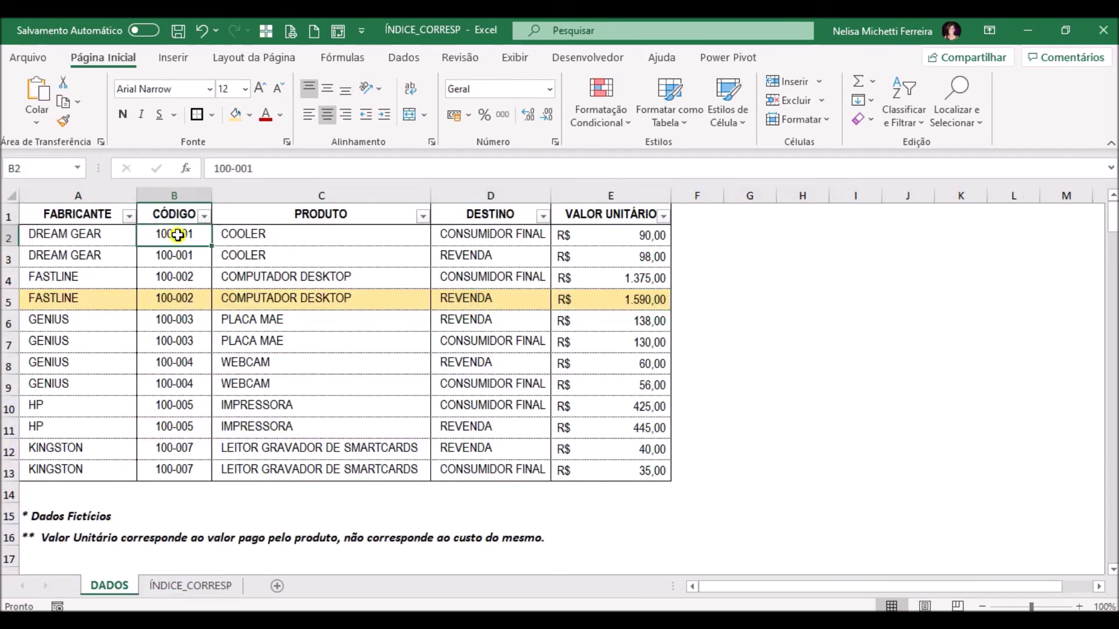
left_click(204, 216)
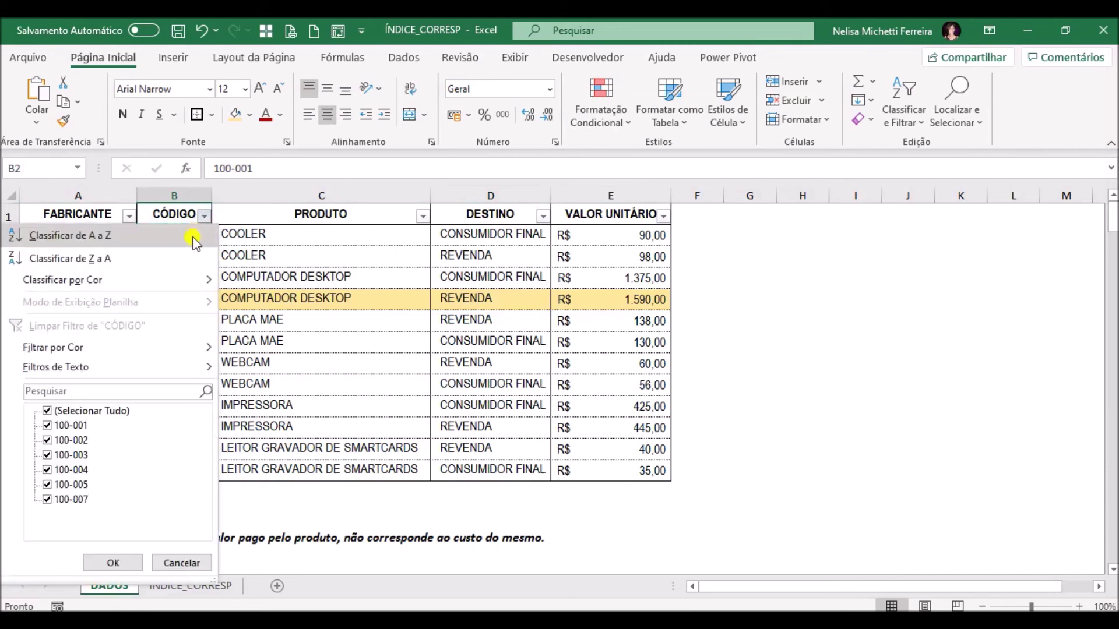
left_click(93, 410)
left_click(75, 425)
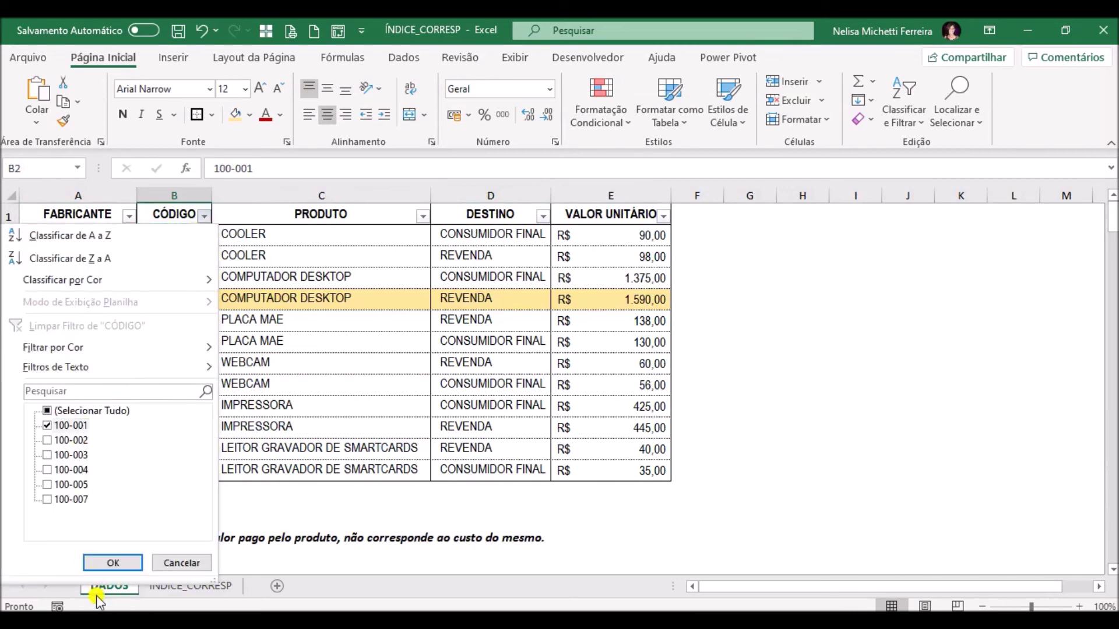
left_click(117, 561)
Filter the DESTINO column to show only REVENDA and check the remaining row's unit value in E3.
left_click(543, 216)
left_click(380, 425)
left_click(451, 563)
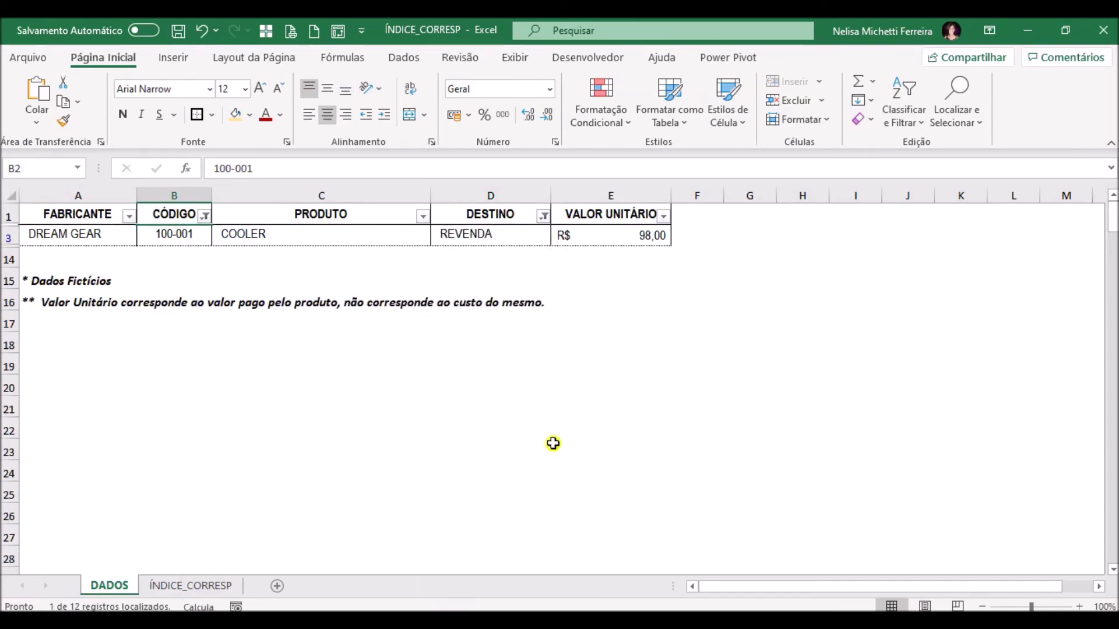
left_click(648, 235)
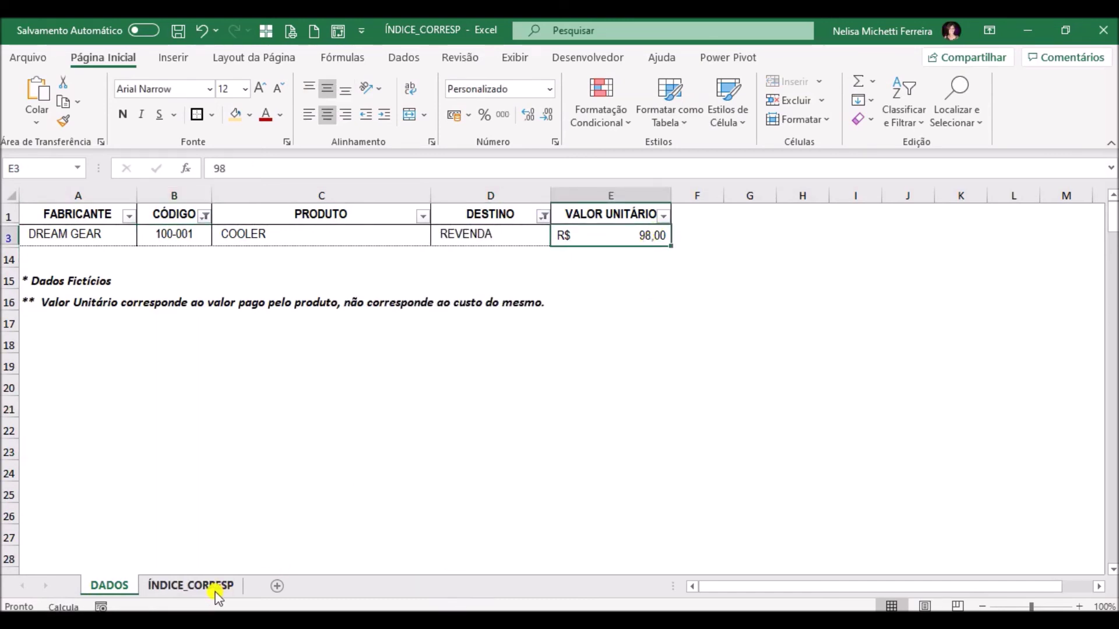
Return to the ÍNDICE_CORRESP sheet, compare the example value in F54, and review the lookup table in C21:G25.
left_click(216, 589)
left_click(882, 396)
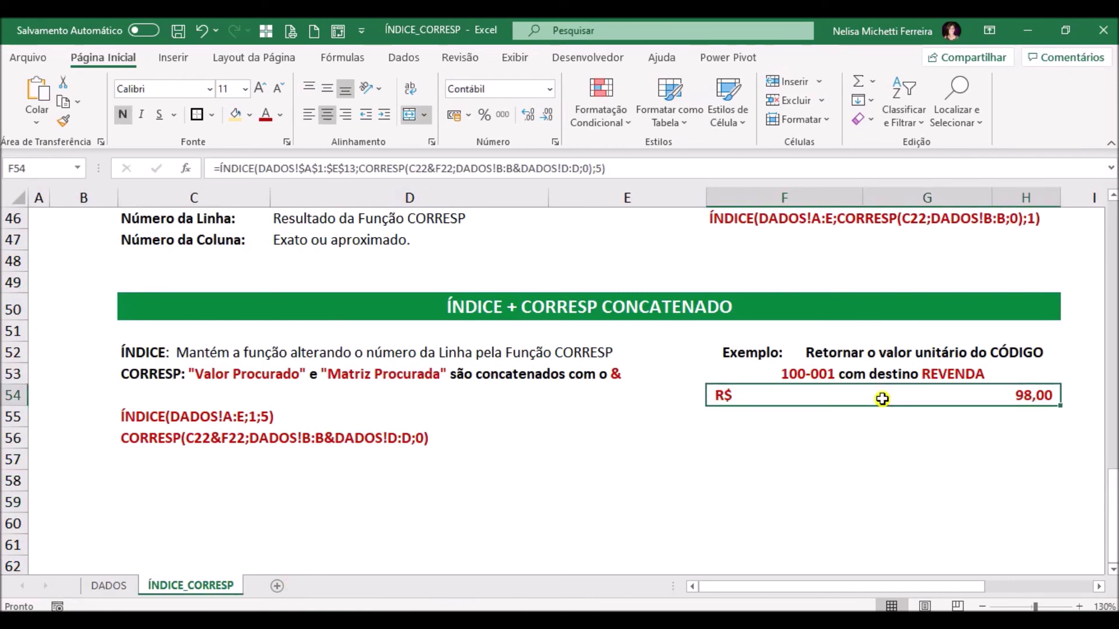
scroll(872, 407, "up", 9)
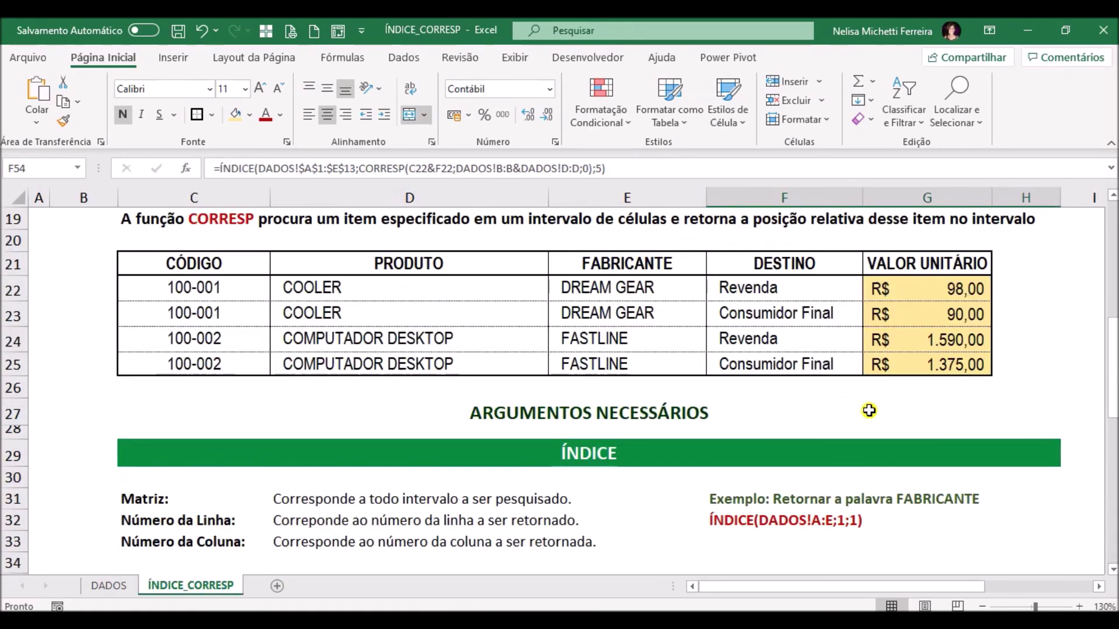
scroll(868, 410, "up", 6)
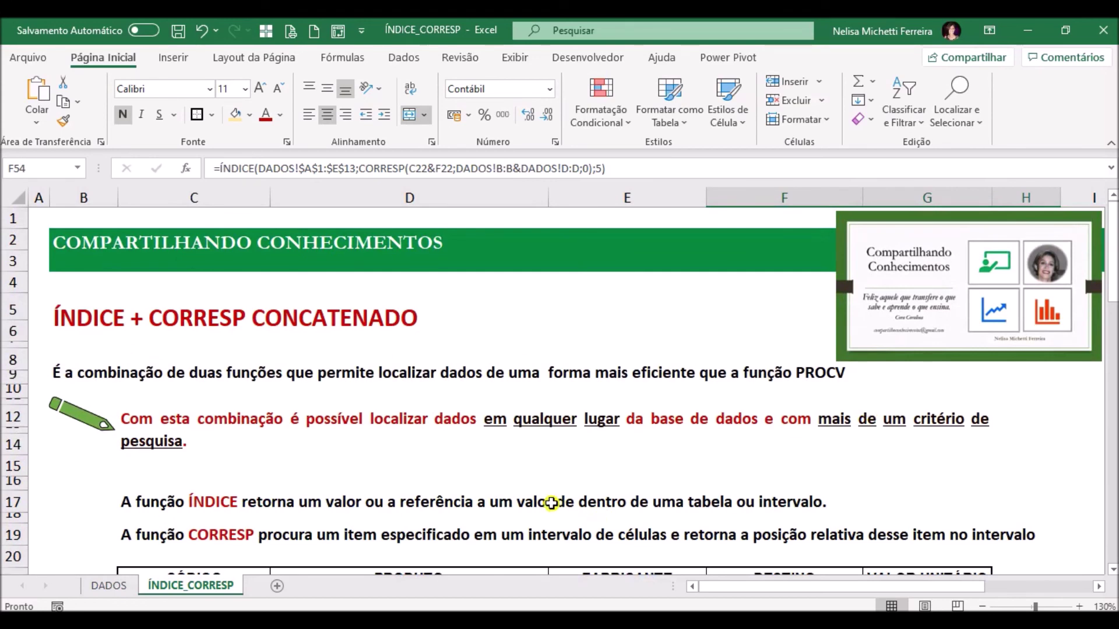
scroll(551, 503, "down", 4)
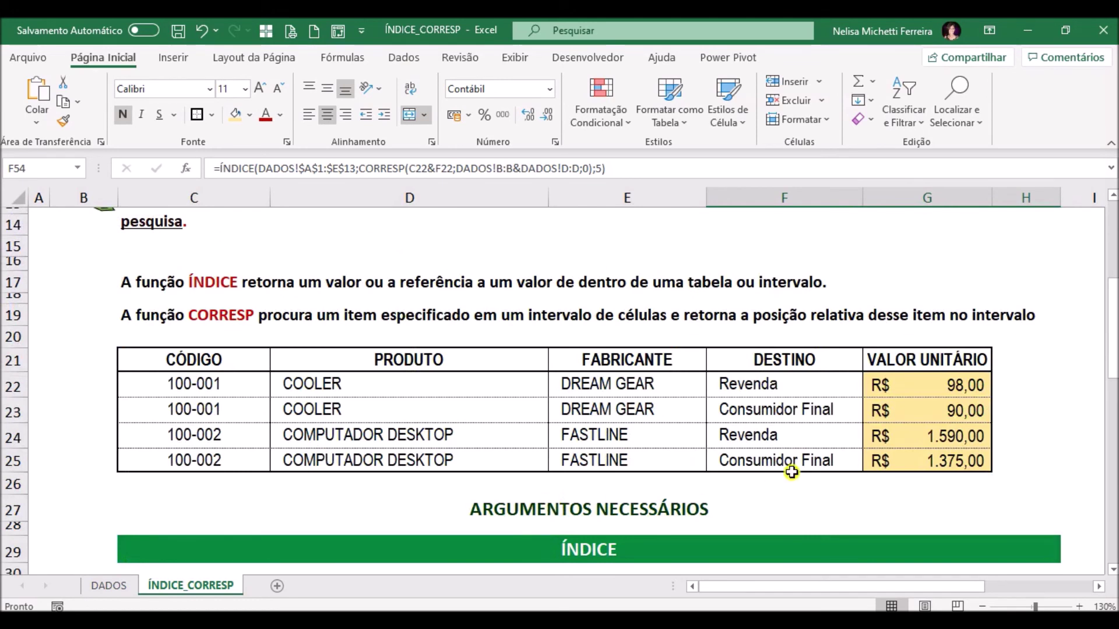
Remove the leading equals sign from the unit value formula in G22 so it is stored as text.
left_click(907, 388)
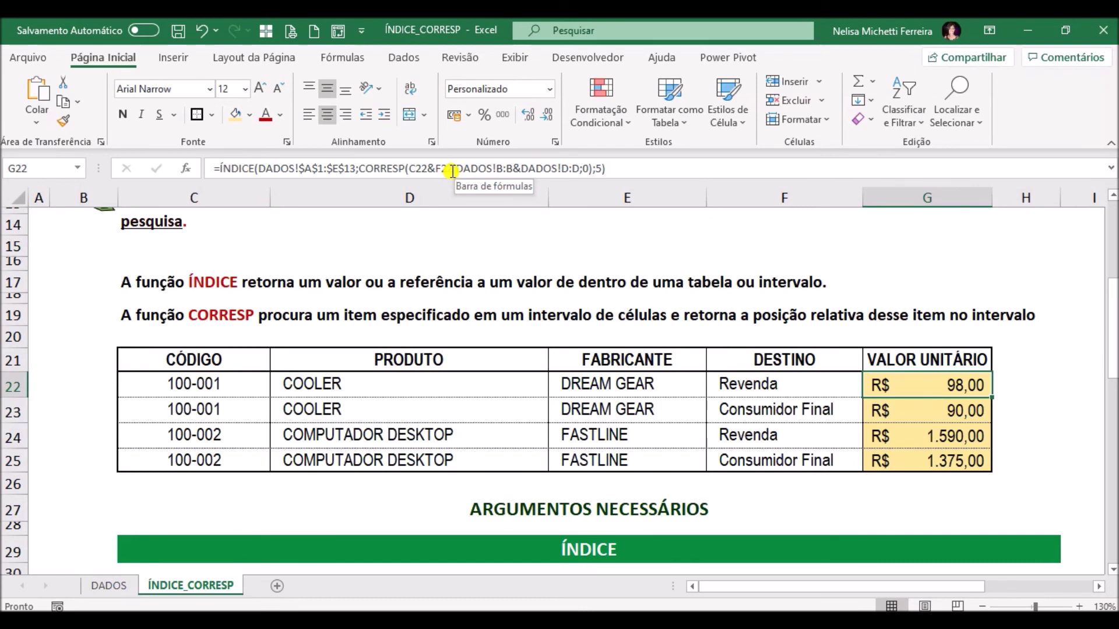
left_click(218, 175)
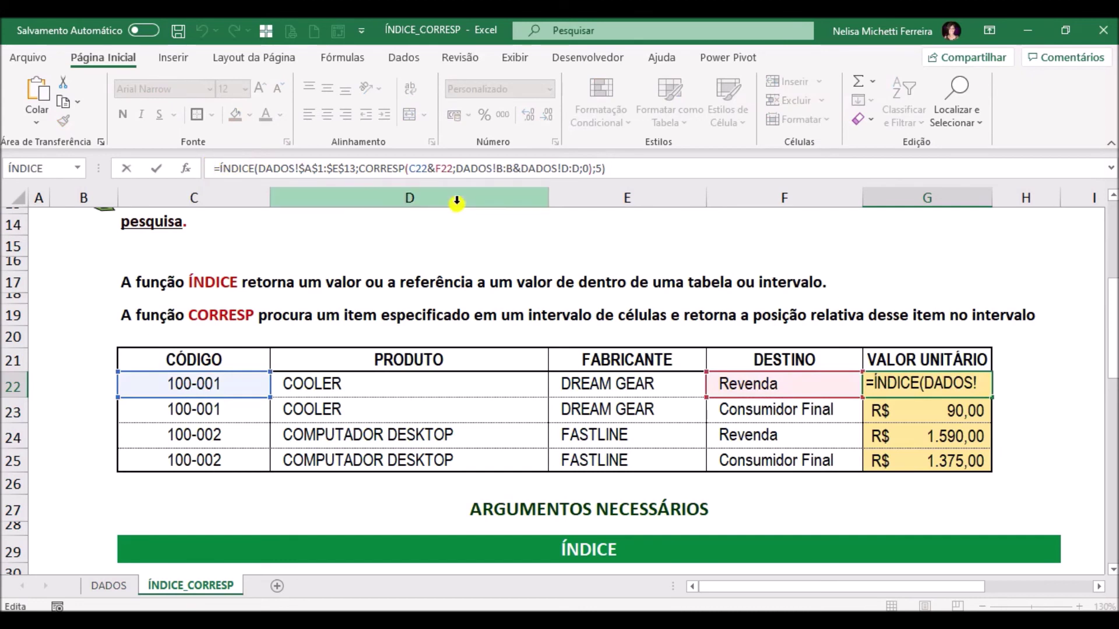
key("Delete")
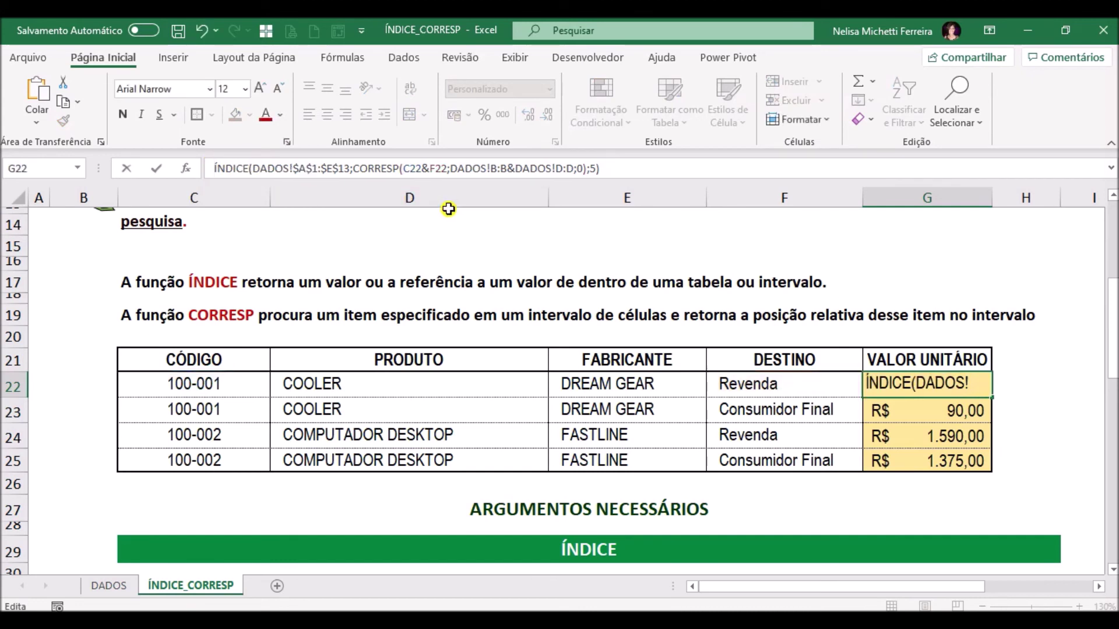
key("Return")
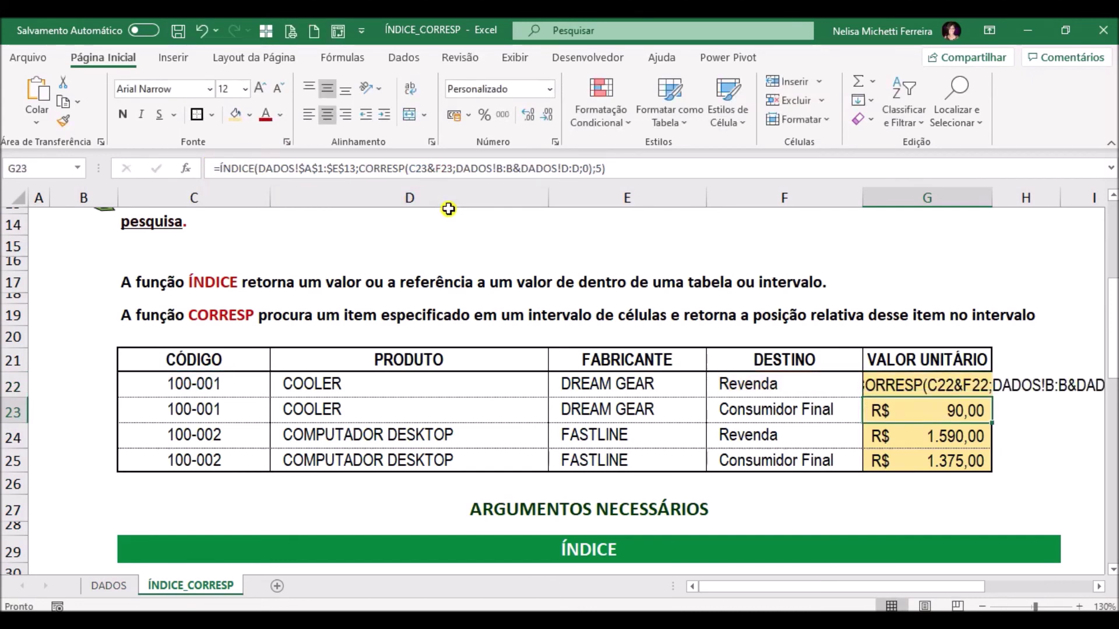
left_click(899, 367)
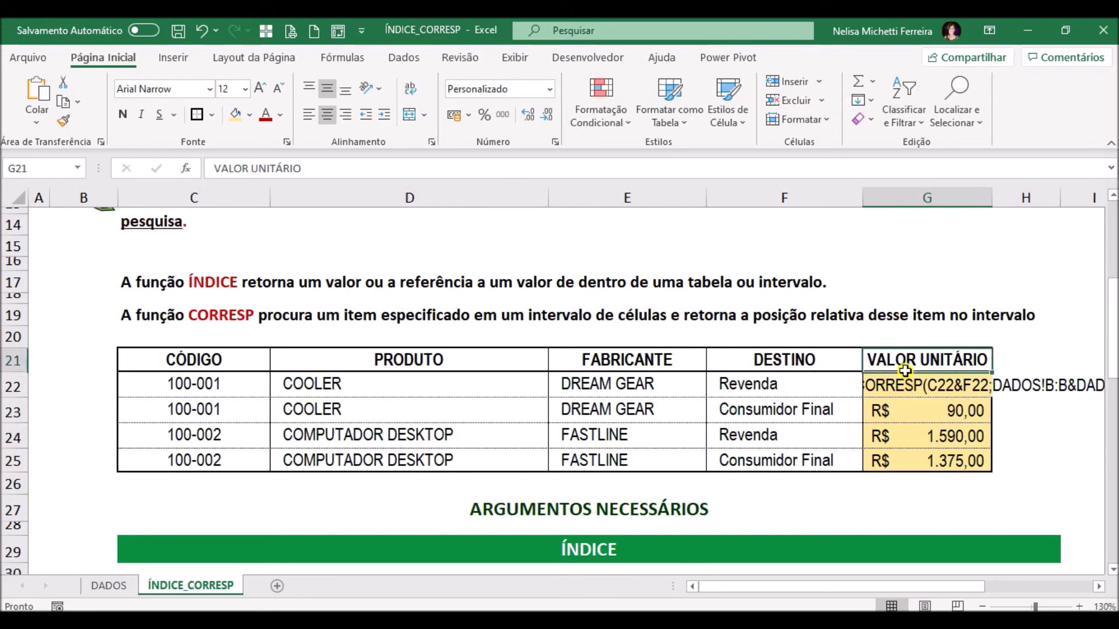
left_click(898, 385)
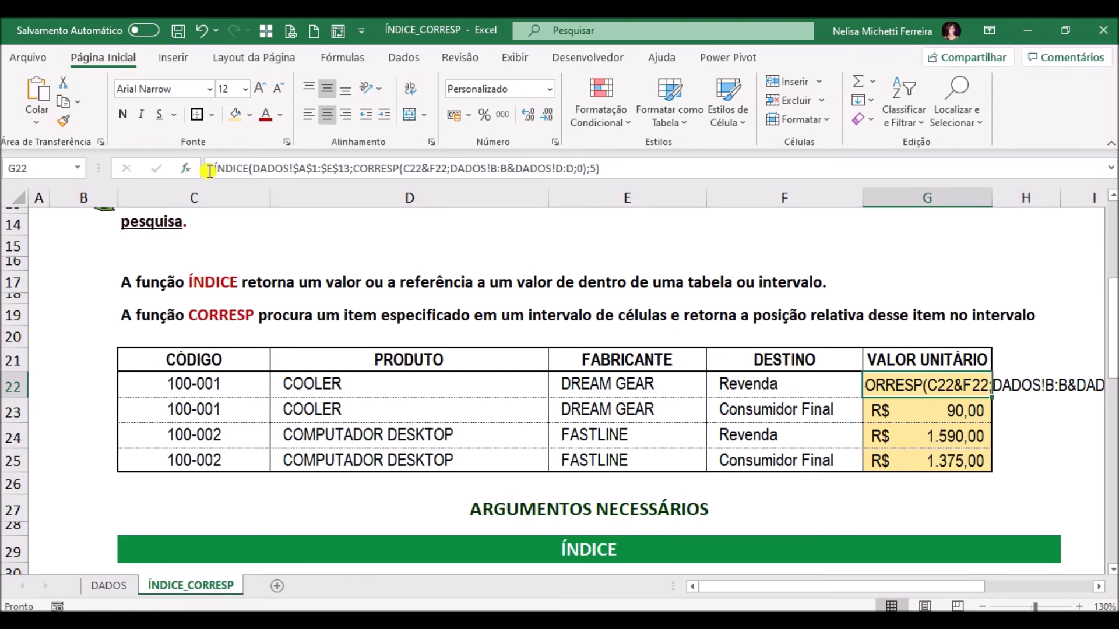
Restore the leading equals sign of the formula in G22 and check the unit value formula in G24.
key("Escape")
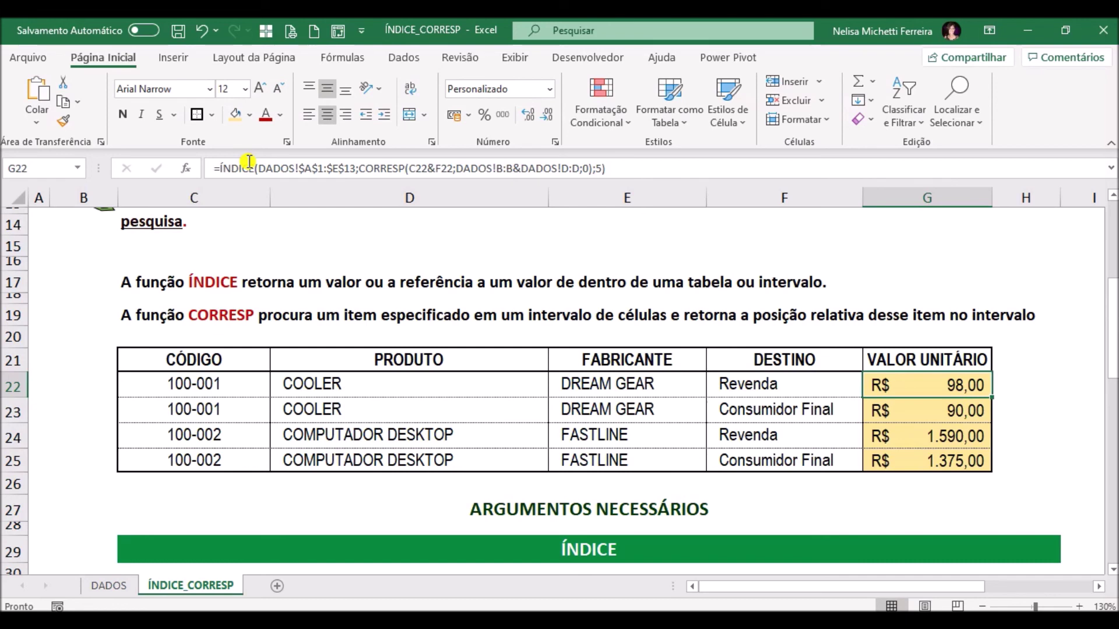
key("Down")
key("Down")
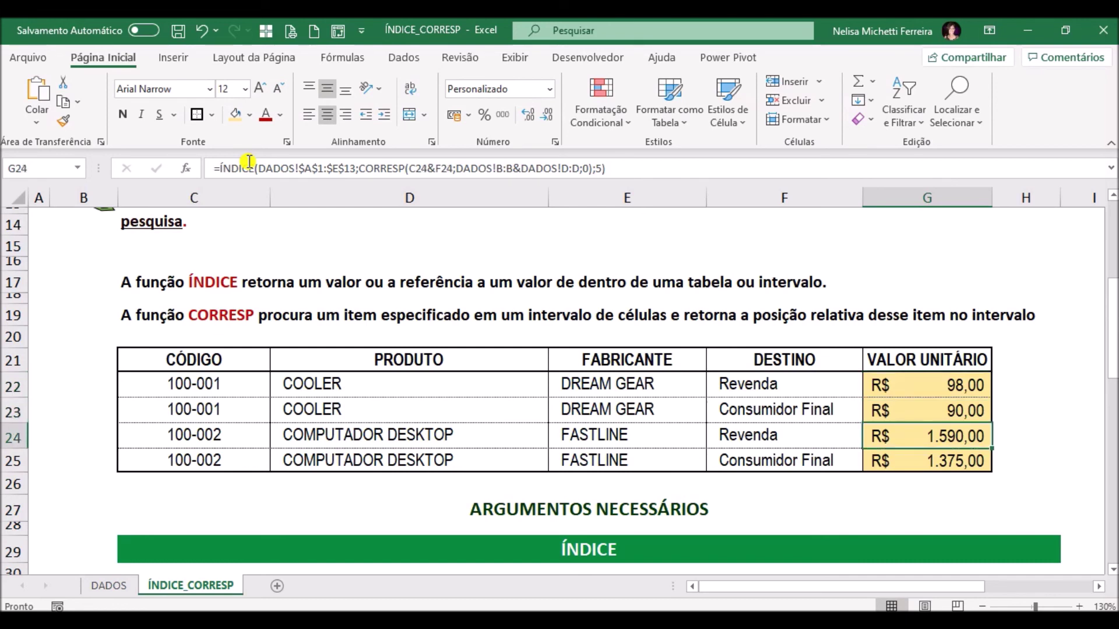
Re-enter the nested ÍNDICE and CORRESP unit value formula in G22 as an array formula.
key("Up")
key("Up")
key("Down")
key("Down")
left_click(976, 383)
double_click(976, 383)
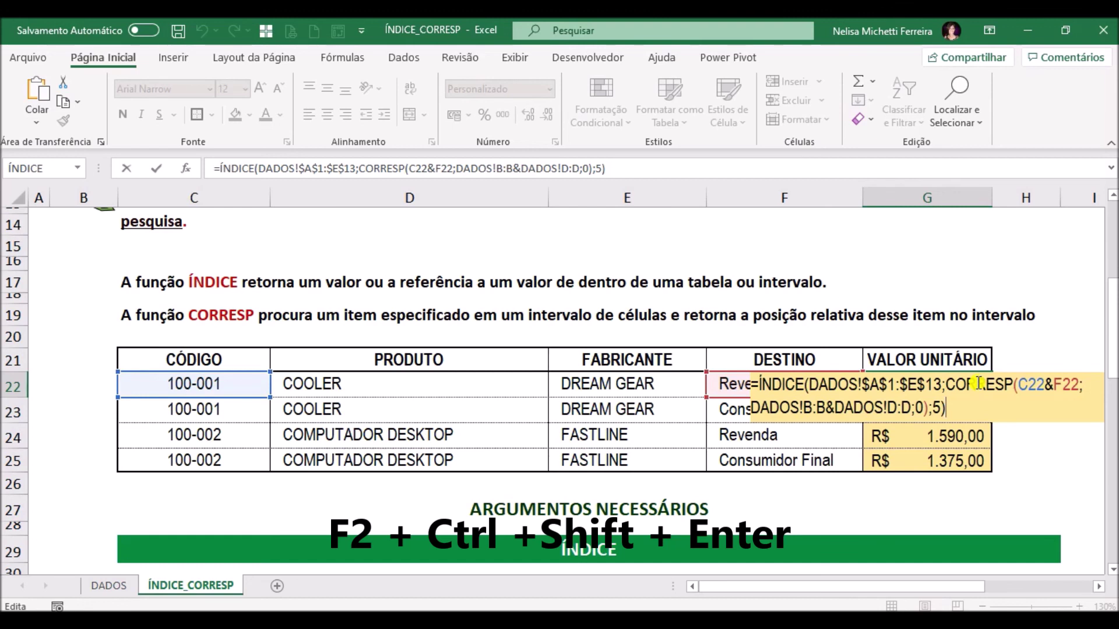
key("ctrl+shift+Return")
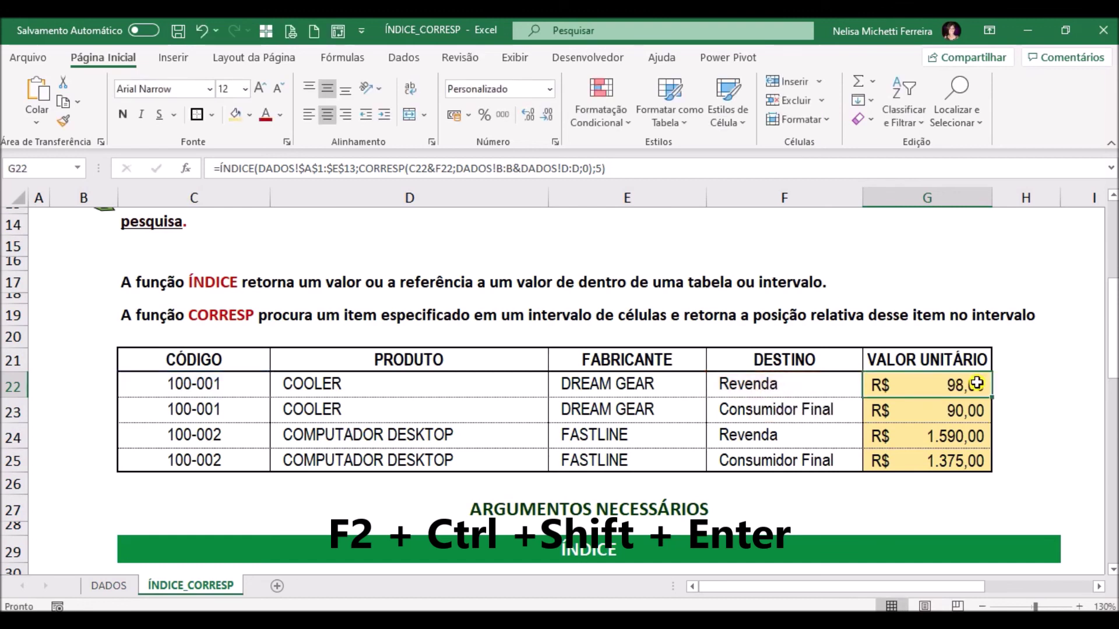
key("F2")
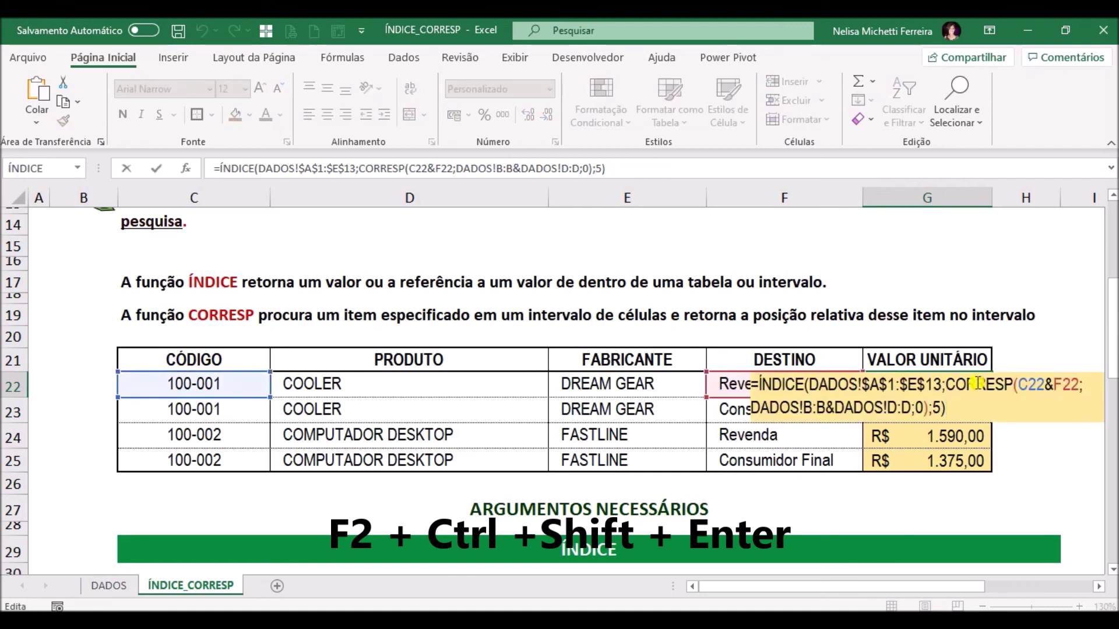
key("ctrl+shift+Return")
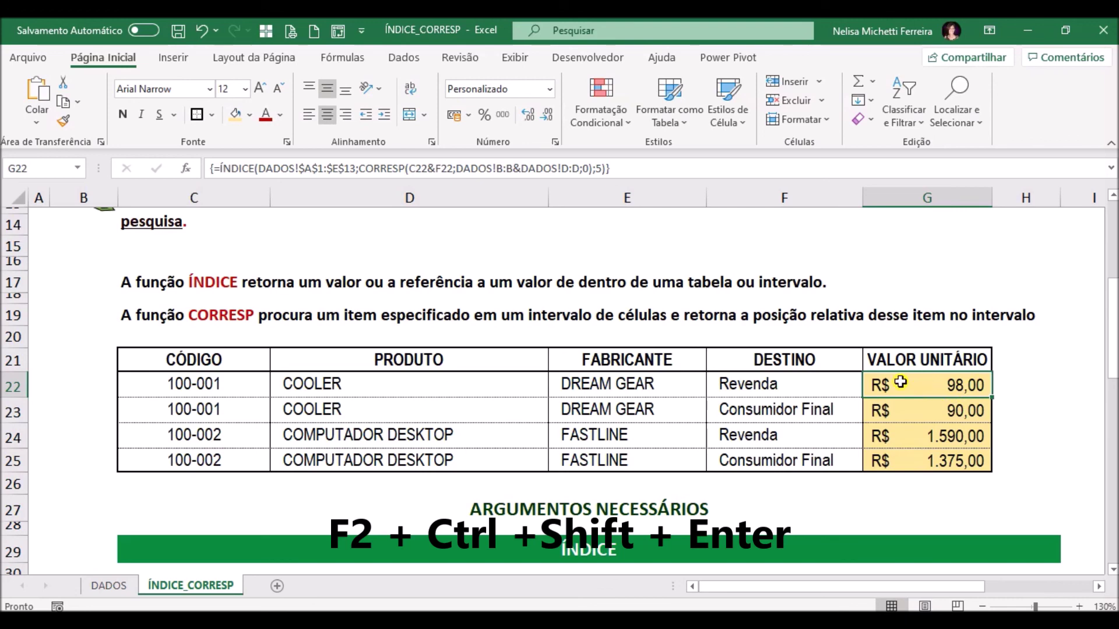
scroll(892, 394, "down", 1)
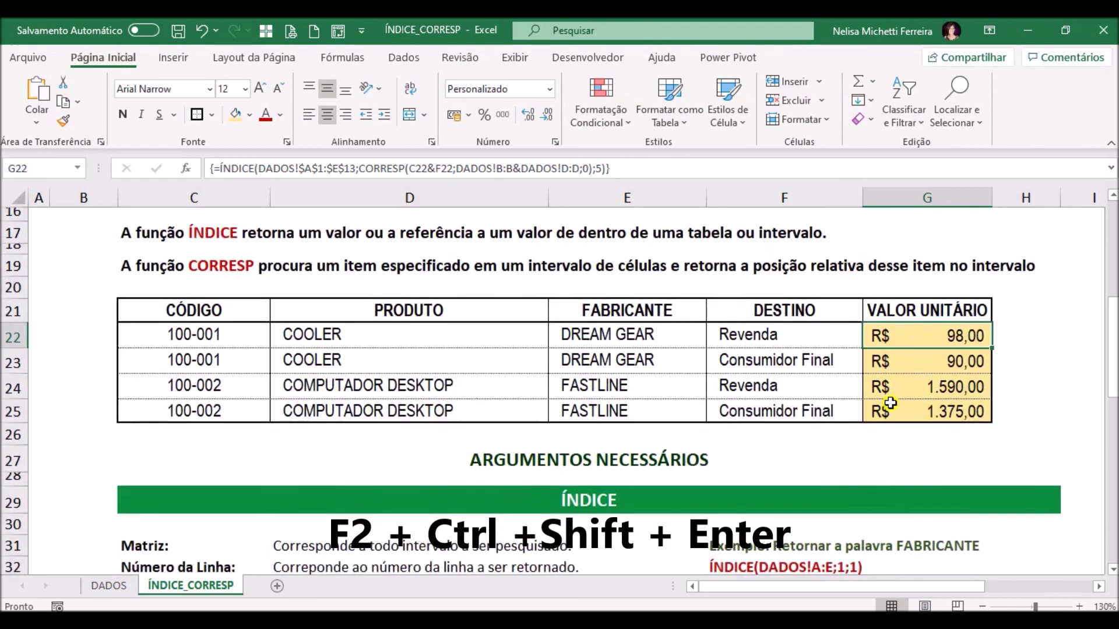
scroll(889, 403, "up", 3)
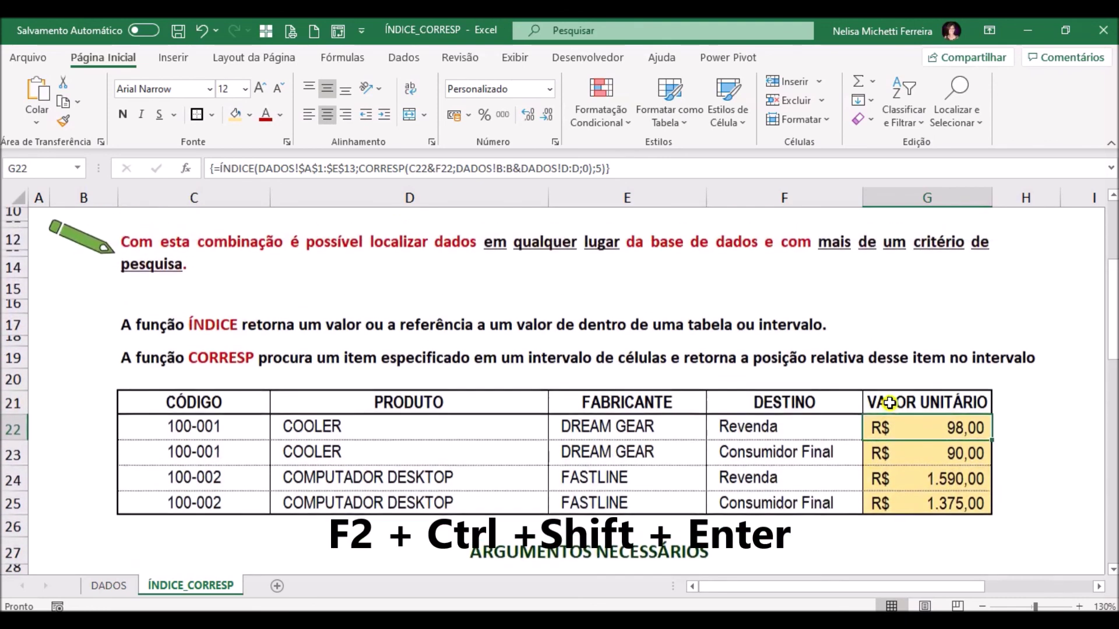